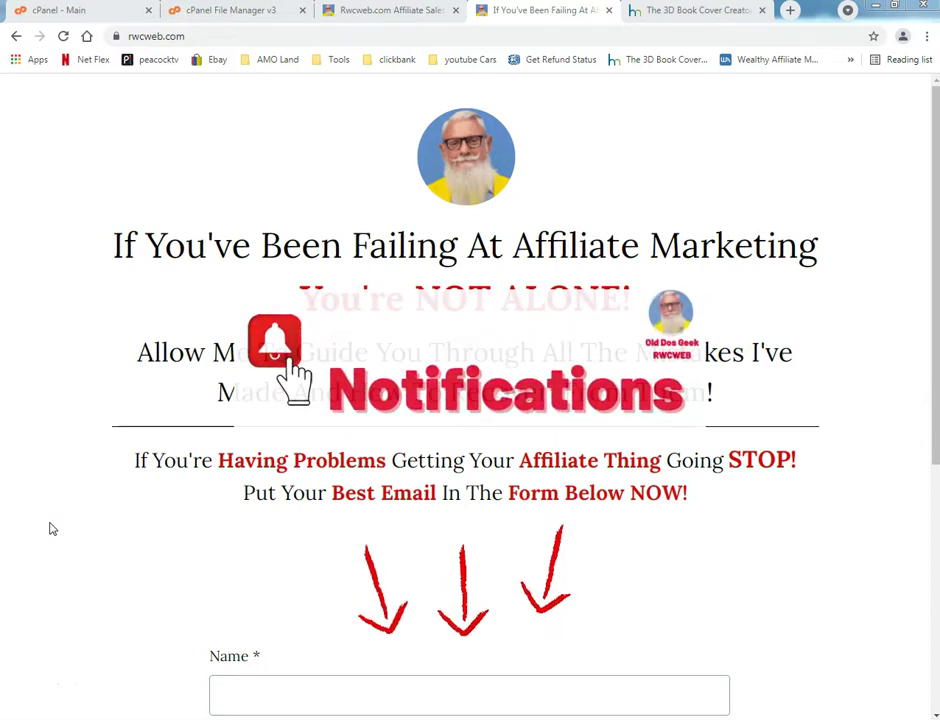
- Bring up the Rwcweb.com affiliate sales guide page and select its web address
left_click(44, 533)
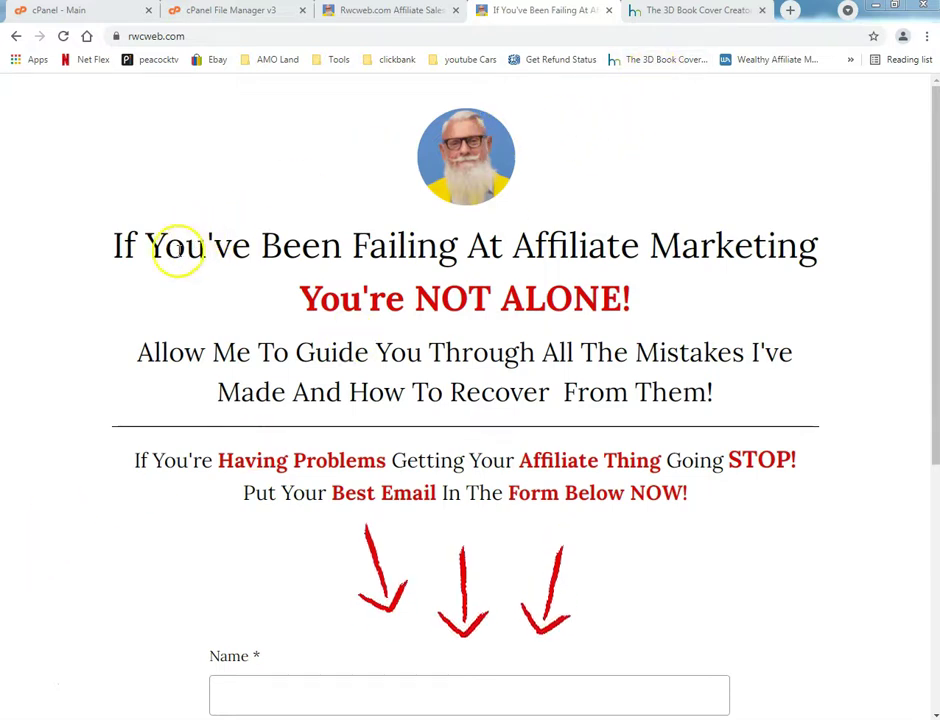
scroll(61, 300, "down", 2)
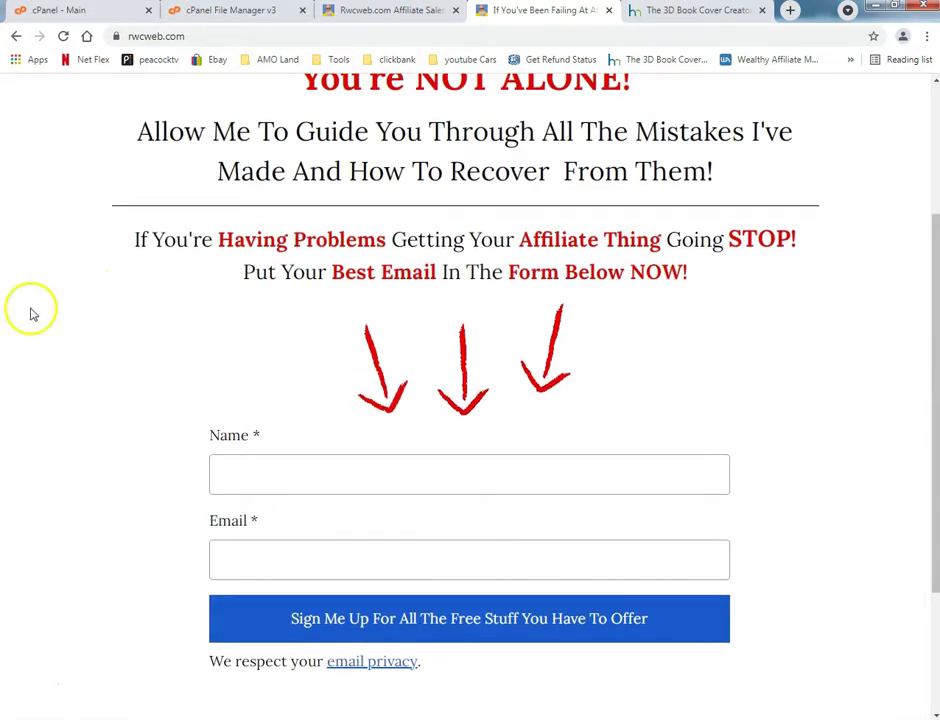
scroll(31, 314, "up", 2)
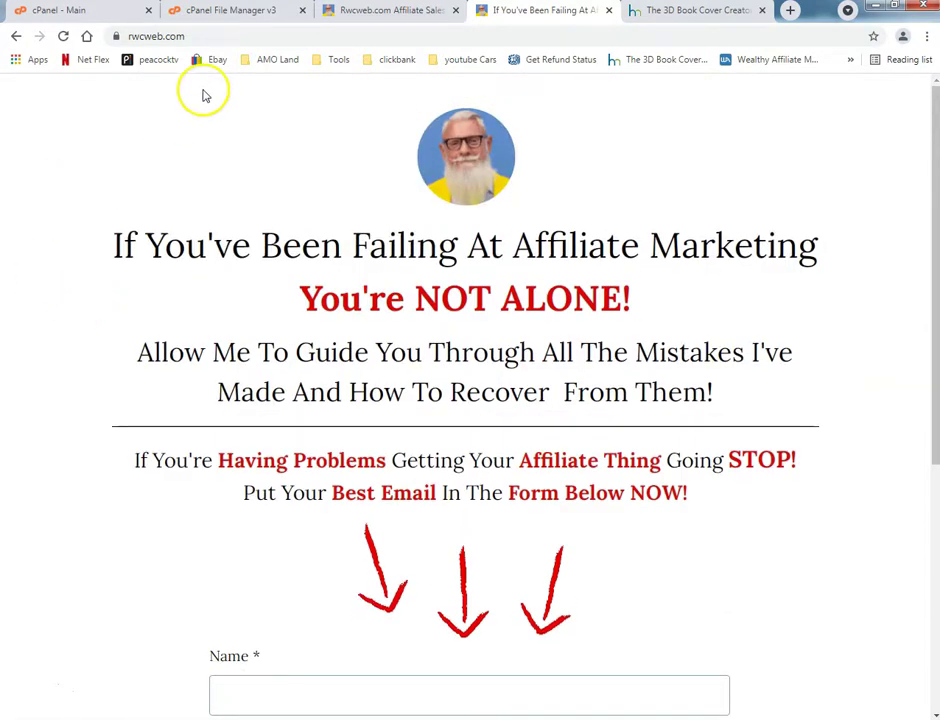
left_click(388, 13)
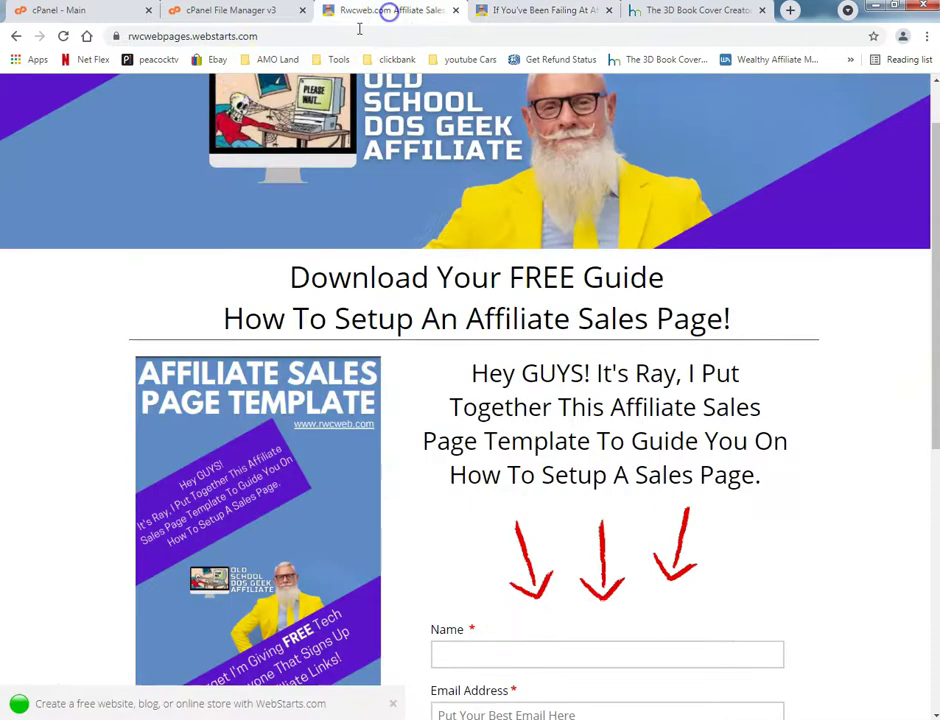
scroll(62, 220, "up", 2)
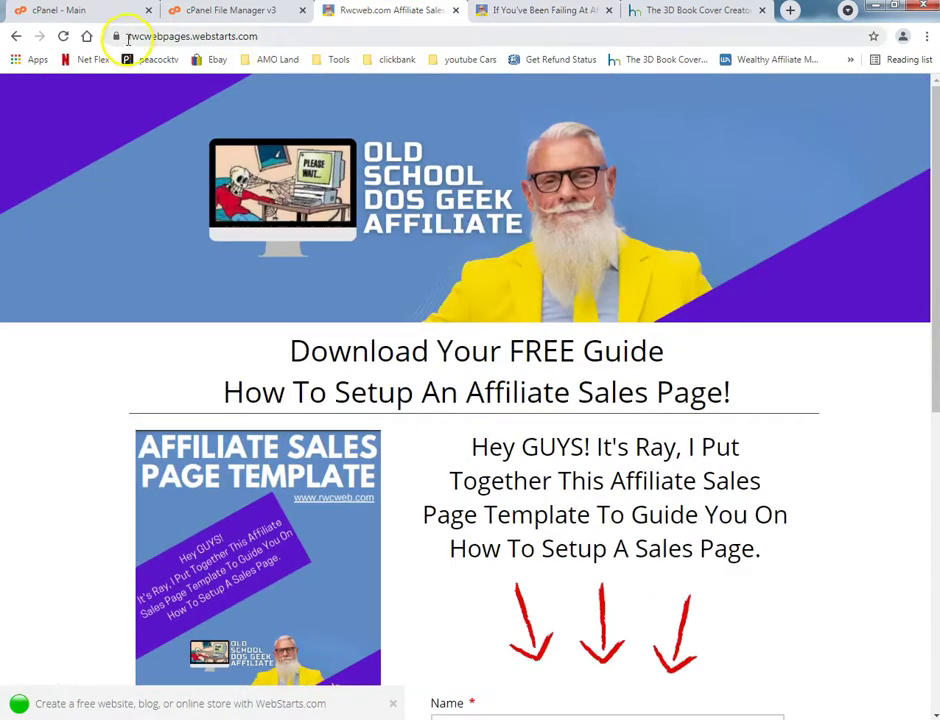
left_click(178, 37)
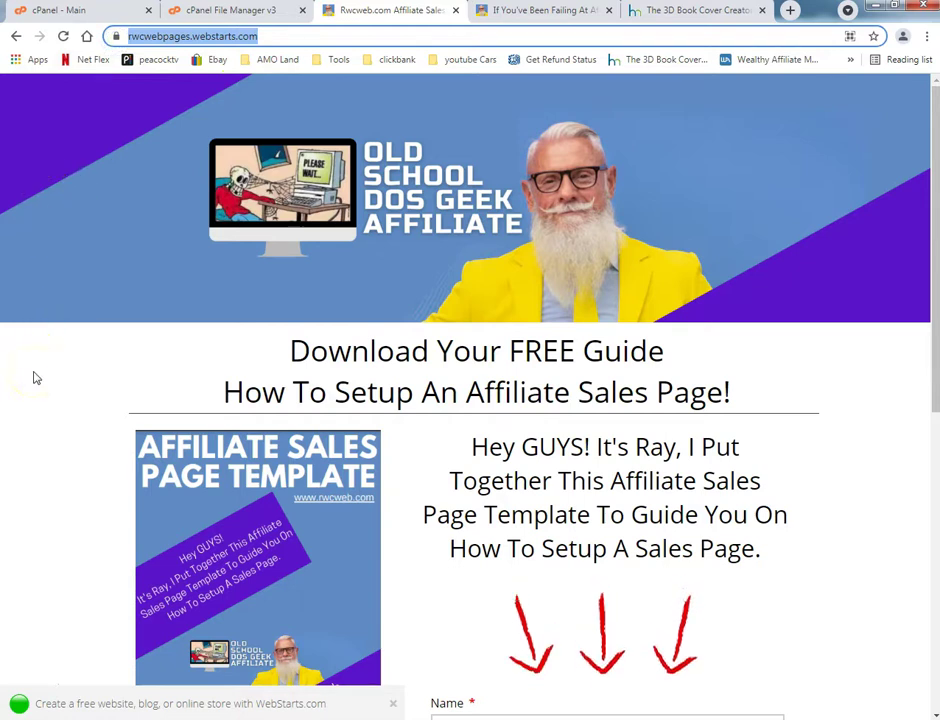
left_click(32, 377)
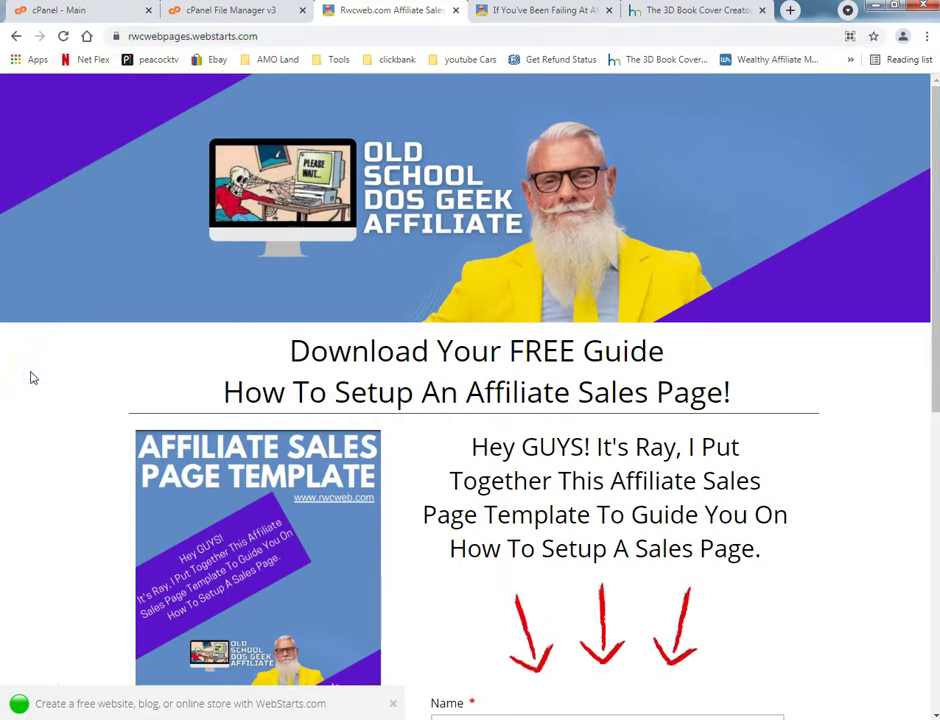
- Look over the affiliate sales page, then open the WebStarts dashboard from its footer link
scroll(31, 400, "down", 2)
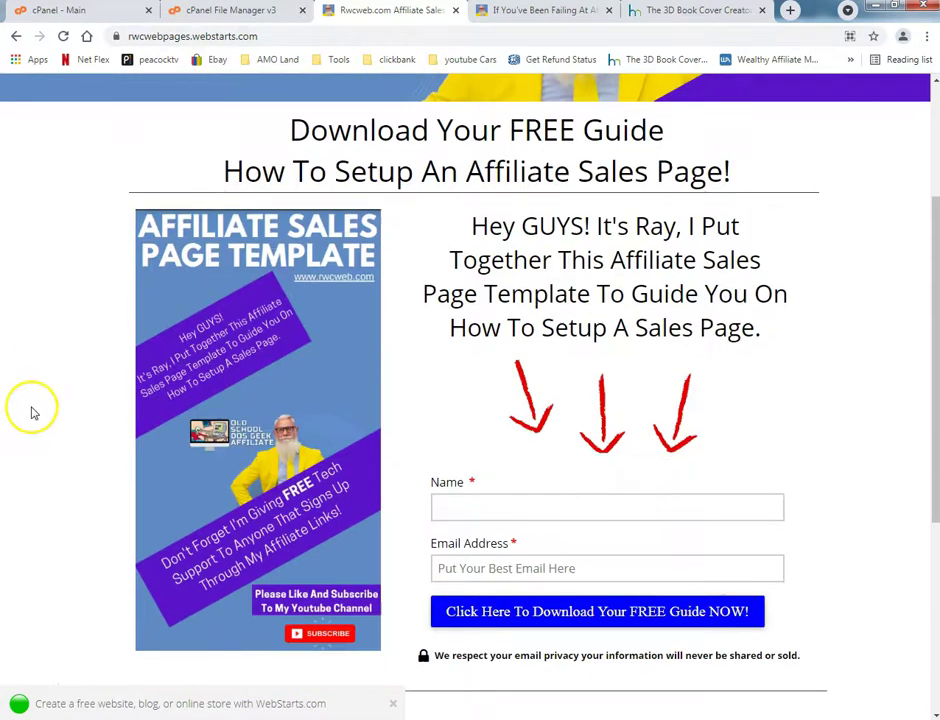
scroll(31, 411, "up", 1)
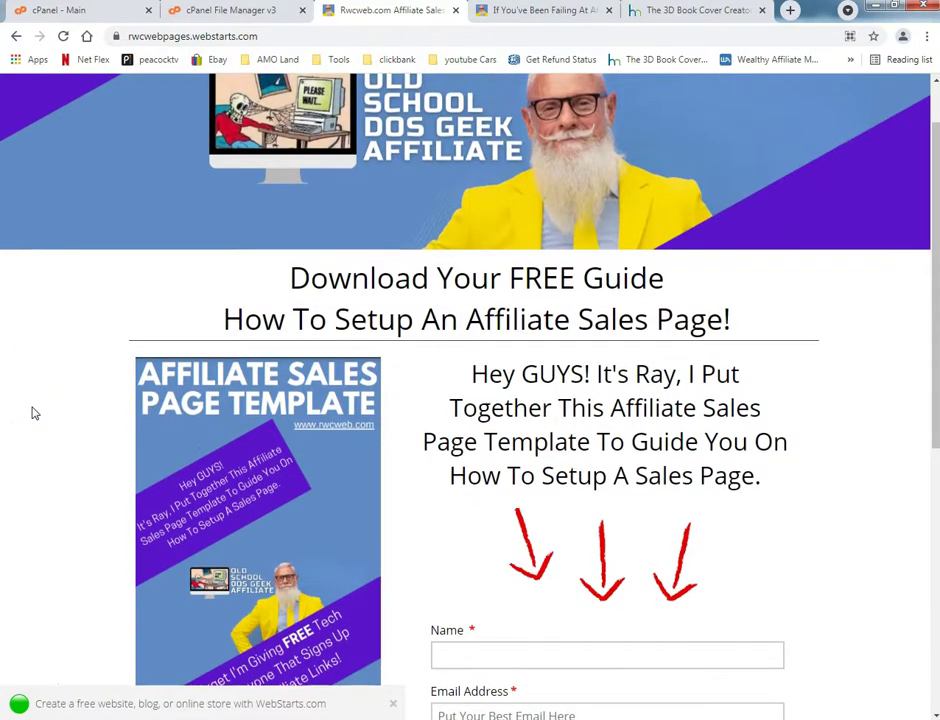
scroll(31, 411, "up", 1)
scroll(31, 413, "down", 2)
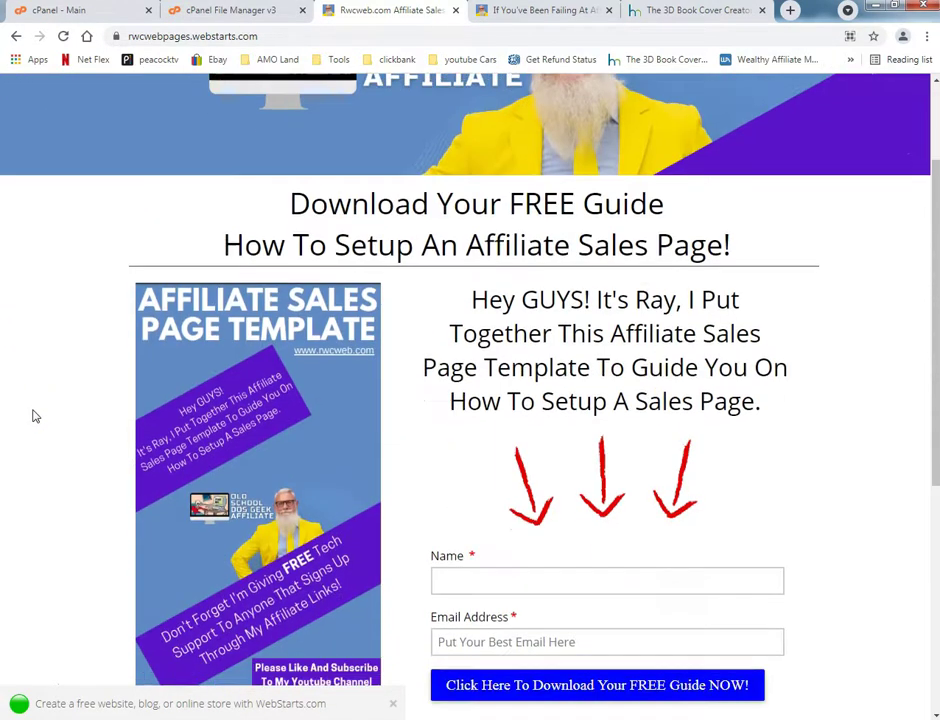
scroll(167, 455, "down", 2)
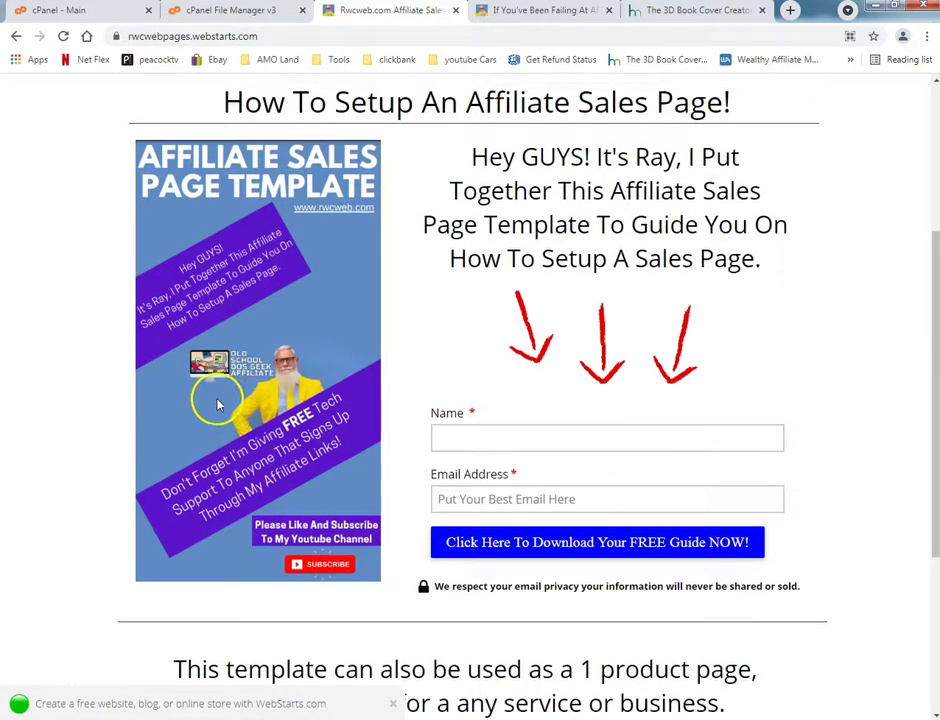
scroll(220, 399, "up", 2)
scroll(124, 294, "down", 2)
scroll(122, 295, "down", 1)
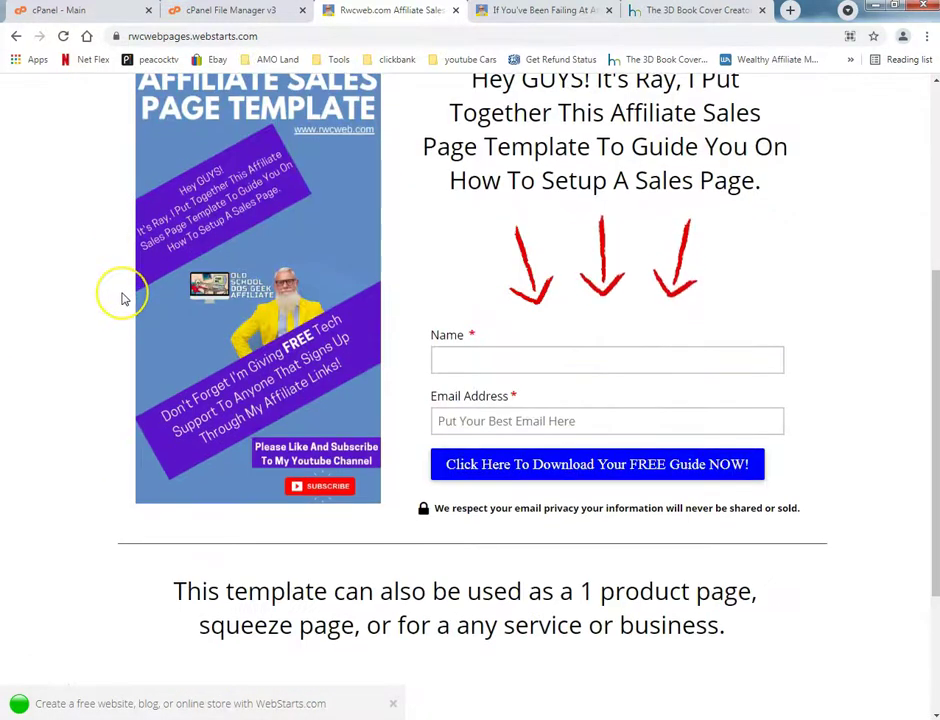
scroll(124, 297, "up", 2)
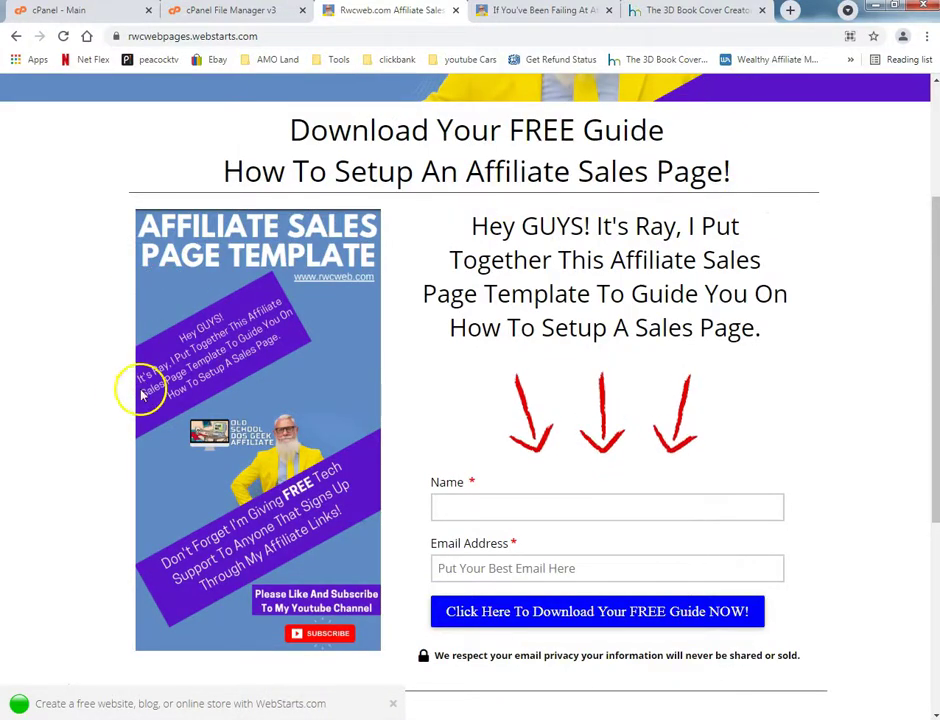
scroll(147, 384, "down", 1)
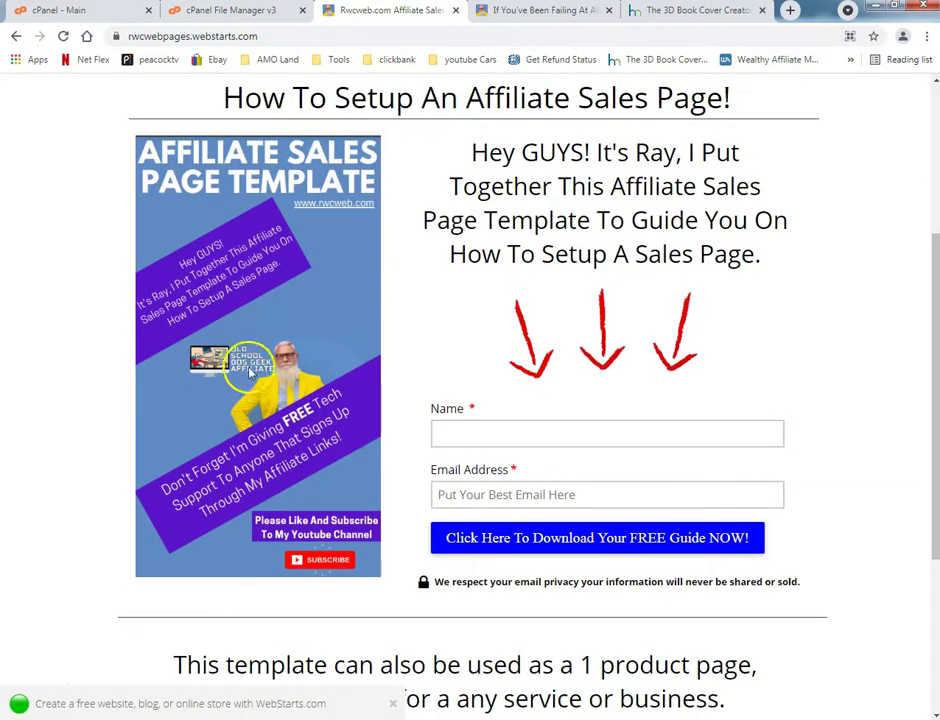
scroll(406, 252, "up", 3)
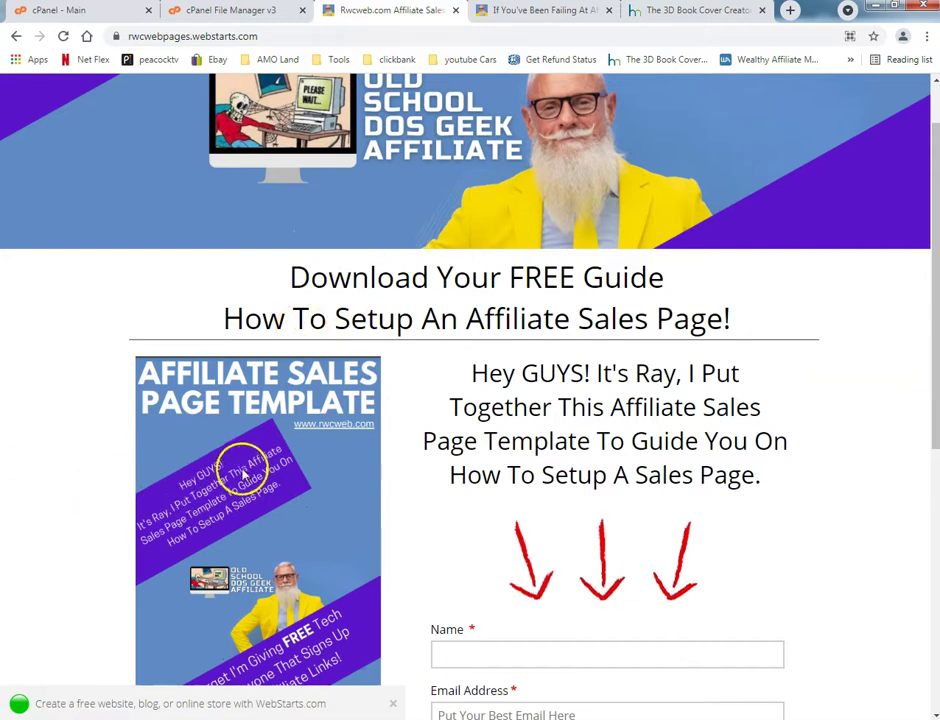
scroll(592, 322, "up", 1)
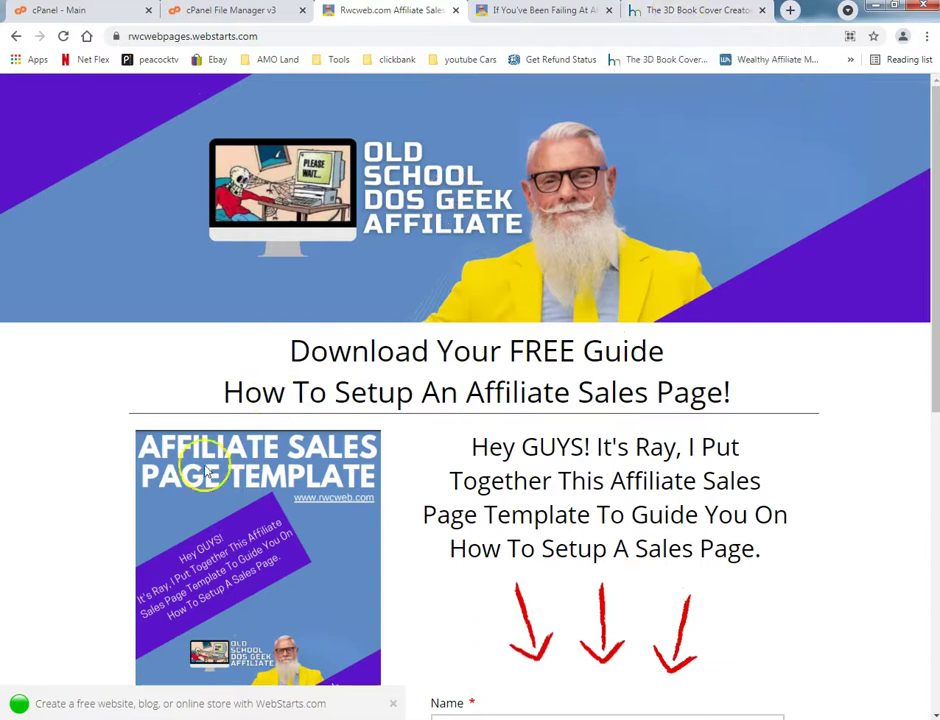
left_click(28, 690)
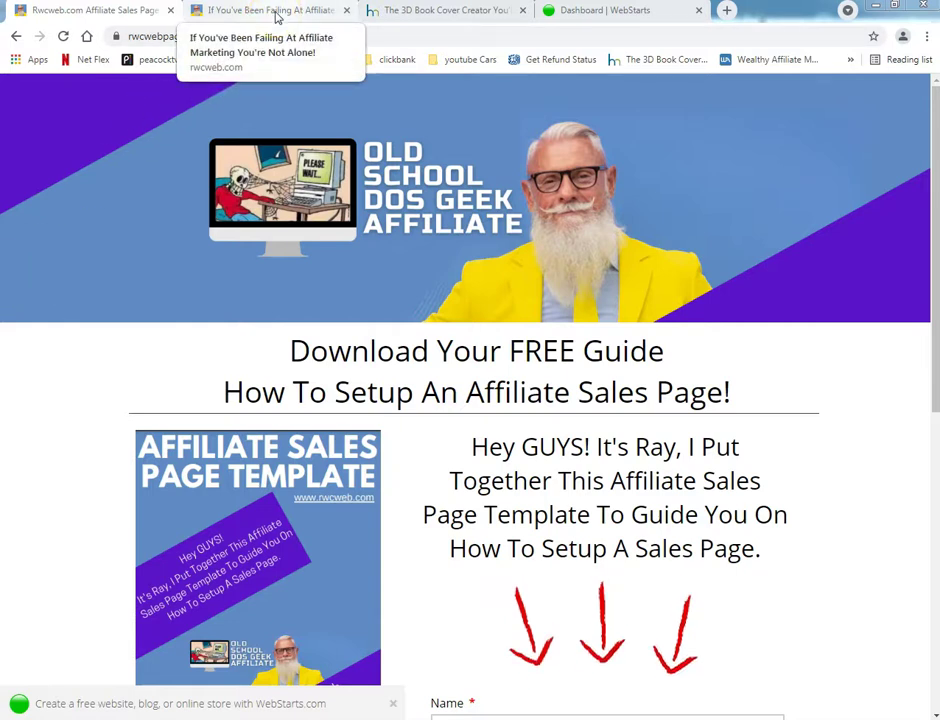
- Pick the standing paperback mockup from the bottom row and browse for a Step 2 cover image
left_click(438, 12)
scroll(140, 294, "down", 5)
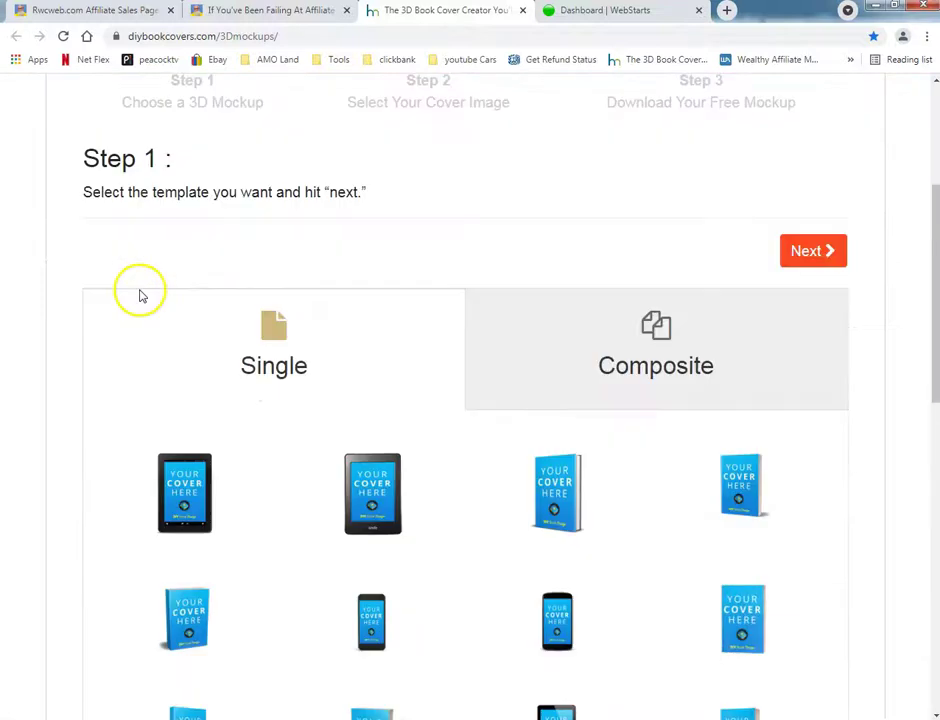
scroll(140, 296, "down", 5)
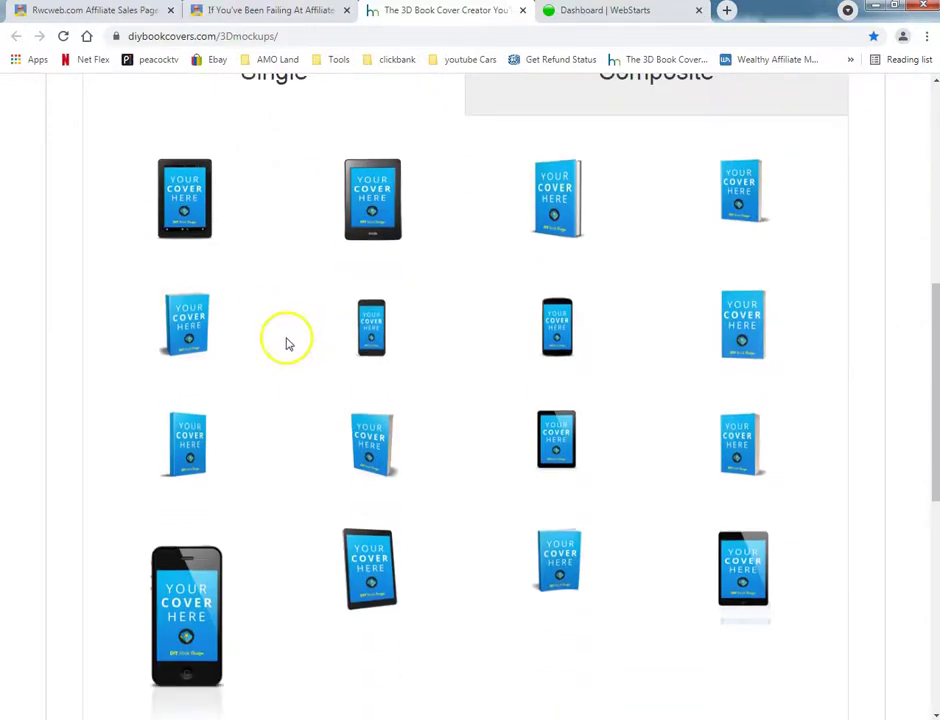
scroll(286, 344, "down", 3)
scroll(286, 344, "up", 2)
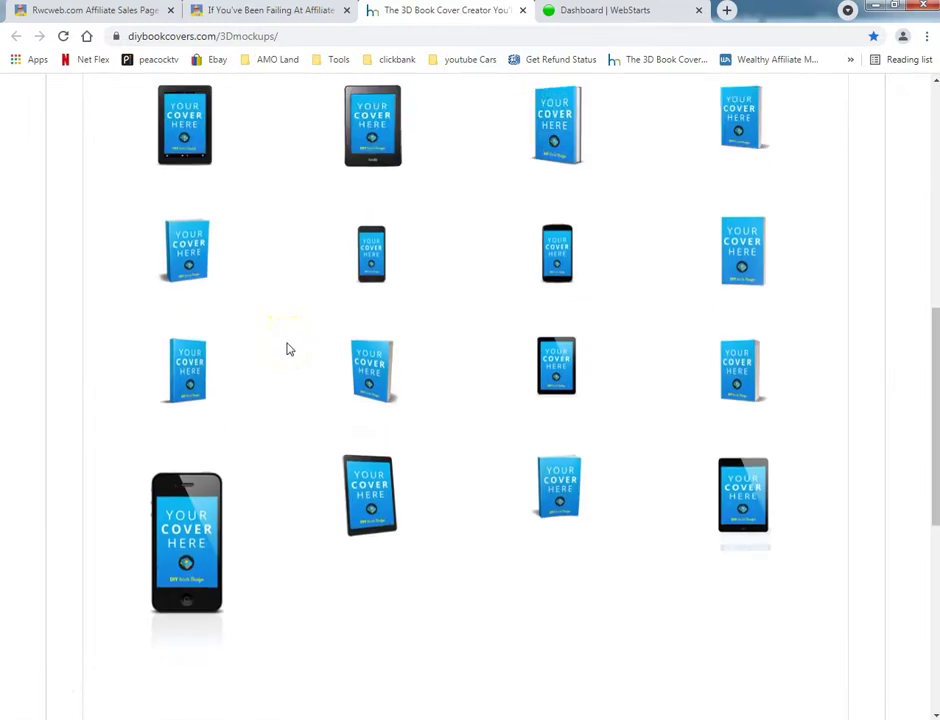
left_click(564, 497)
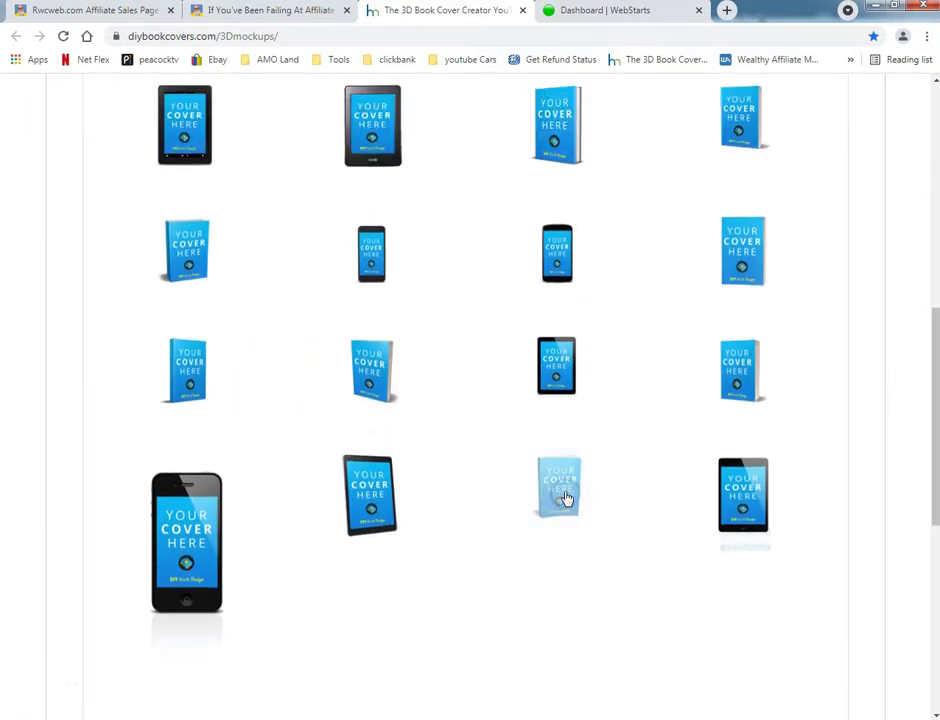
scroll(600, 470, "up", 5)
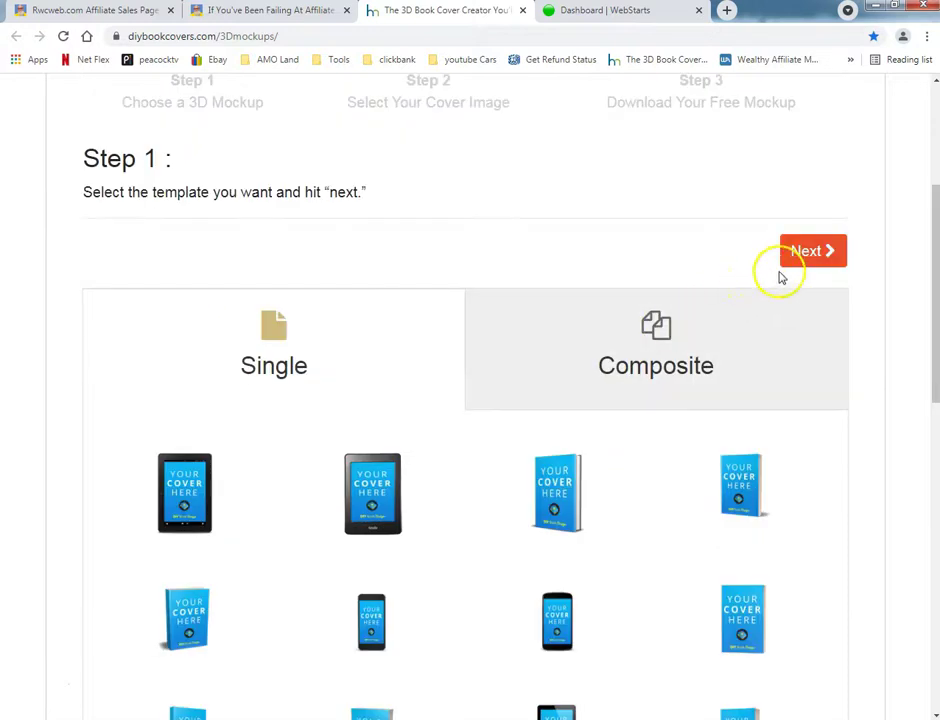
left_click(810, 254)
left_click(463, 321)
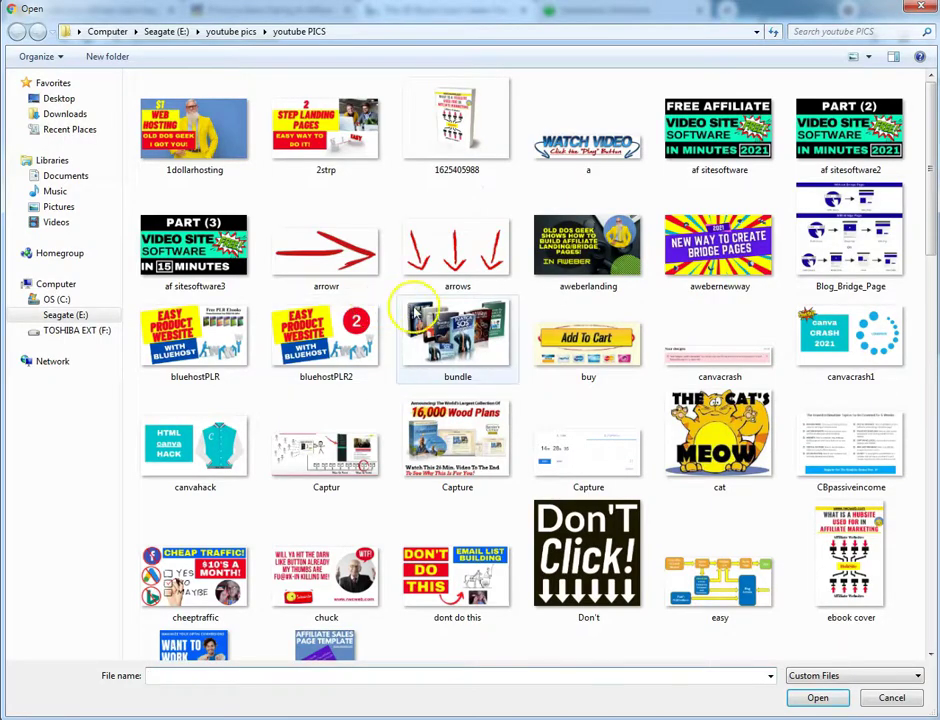
- Upload ebookcover.PNG as the cover image and try moving on, triggering the spine-image alert
left_click(560, 258)
scroll(503, 313, "down", 5)
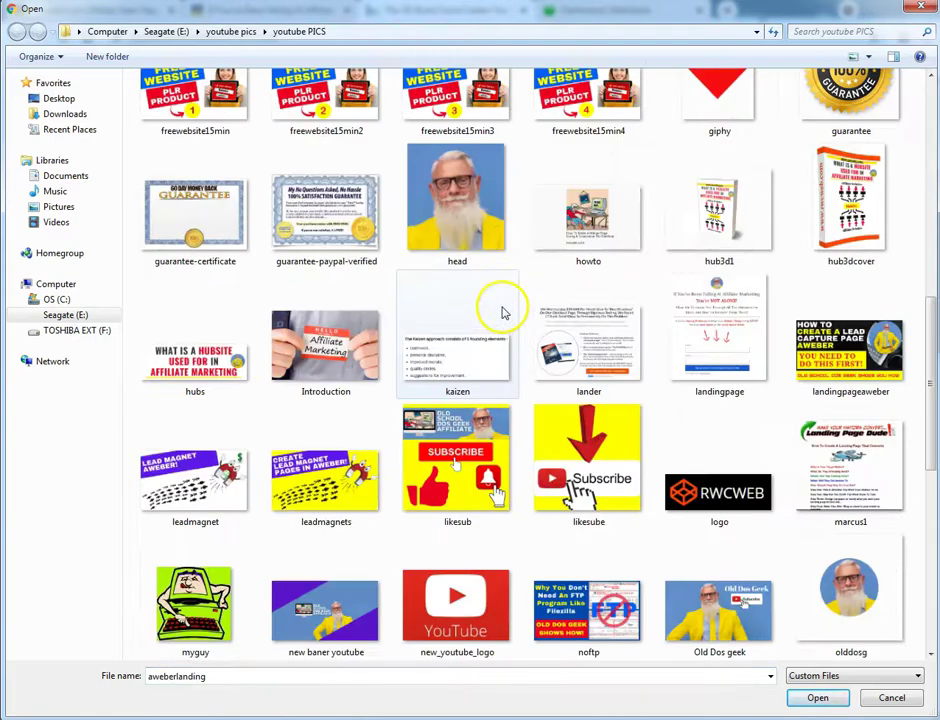
scroll(503, 313, "down", 5)
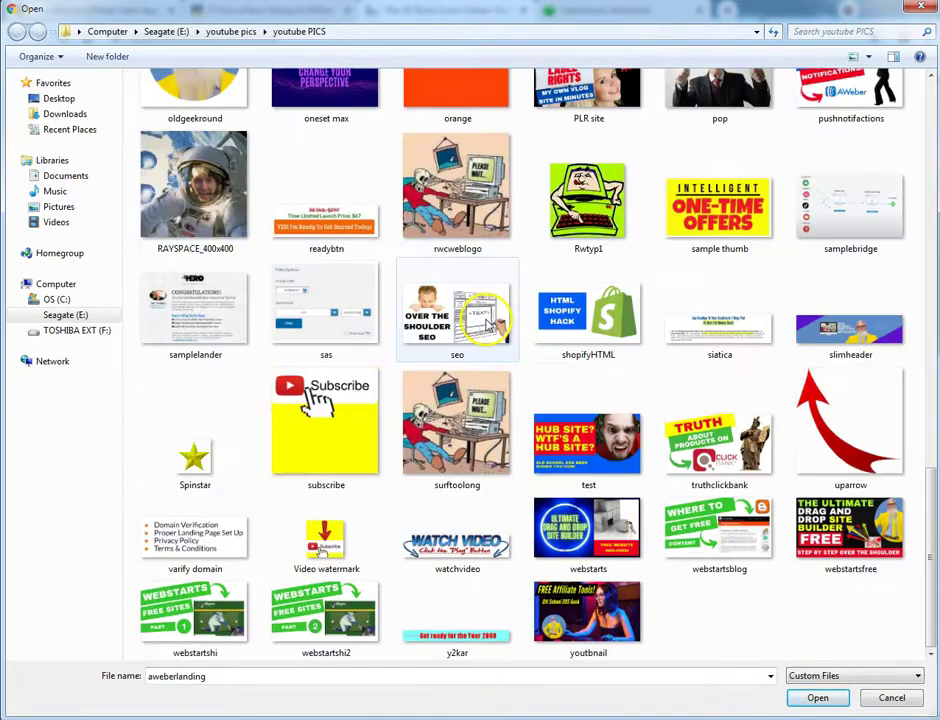
scroll(487, 323, "up", 7)
scroll(487, 327, "up", 3)
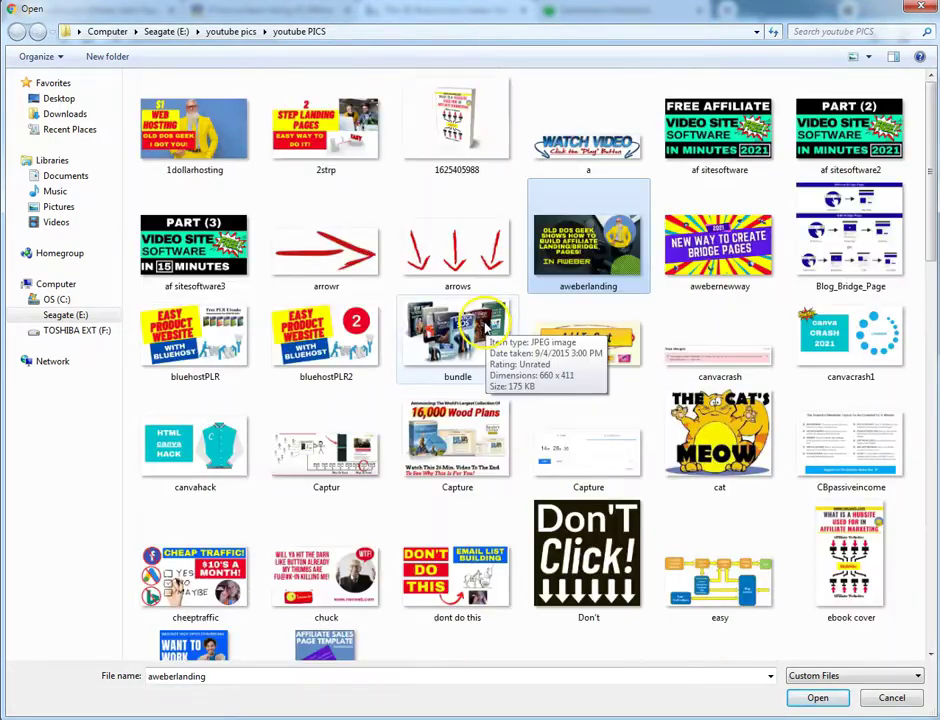
scroll(603, 370, "down", 3)
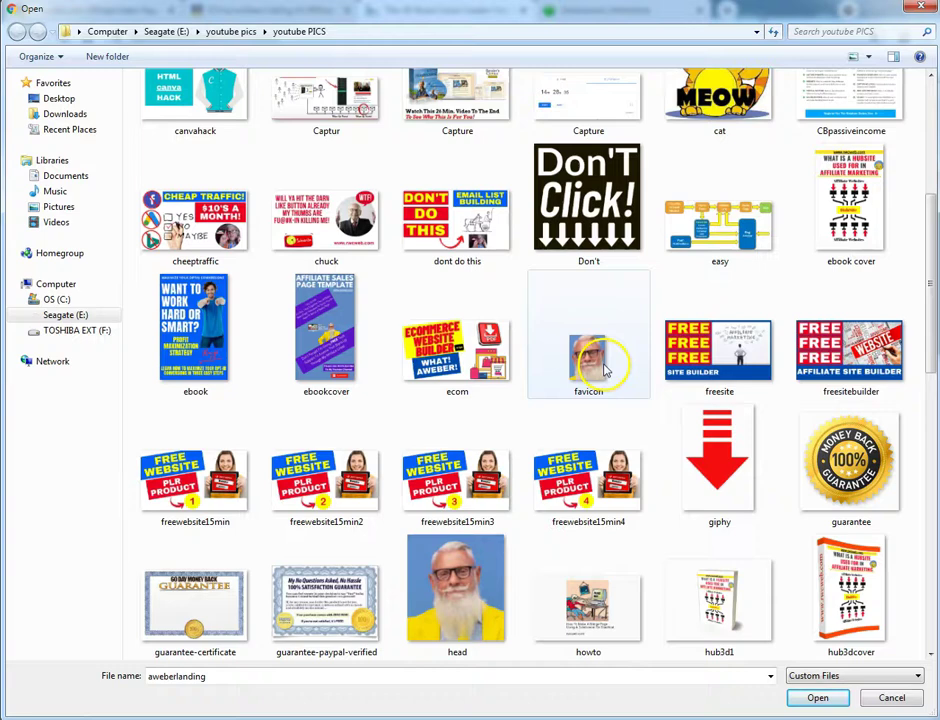
left_click(326, 330)
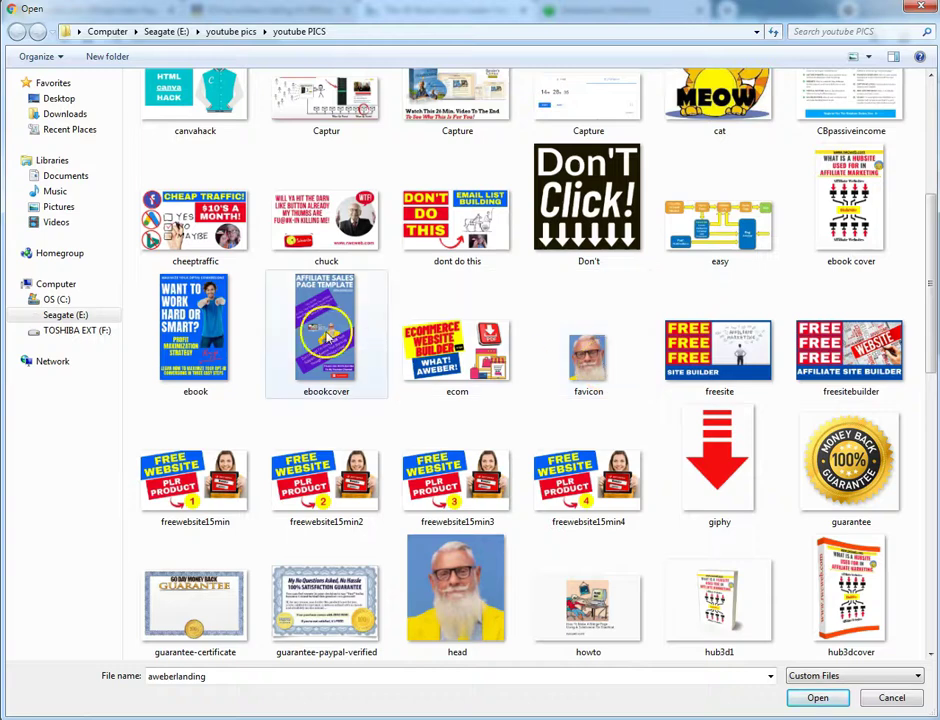
left_click(810, 697)
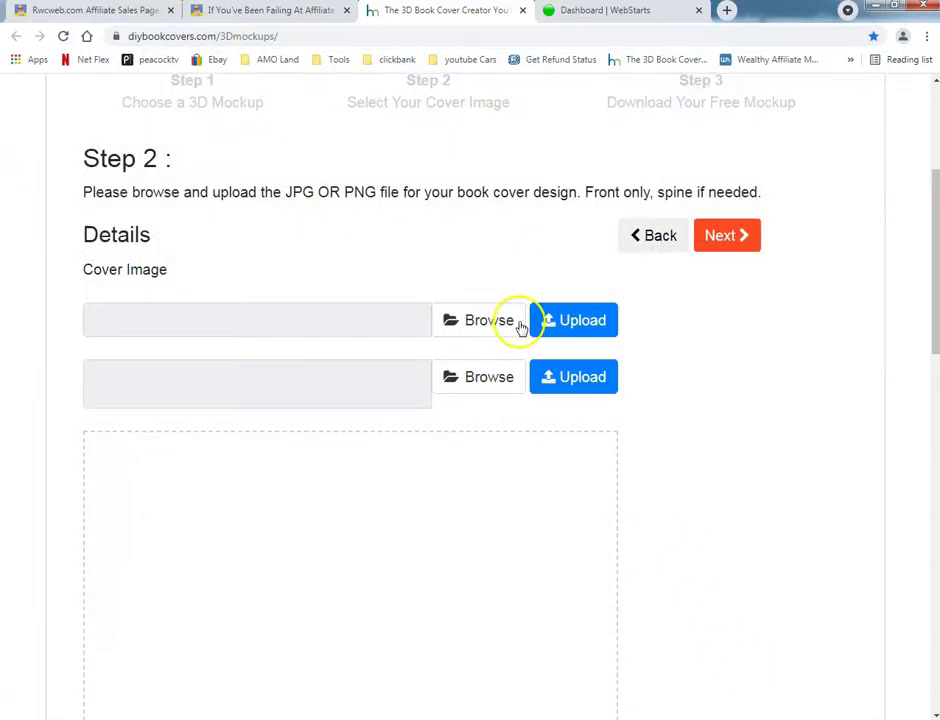
left_click(551, 326)
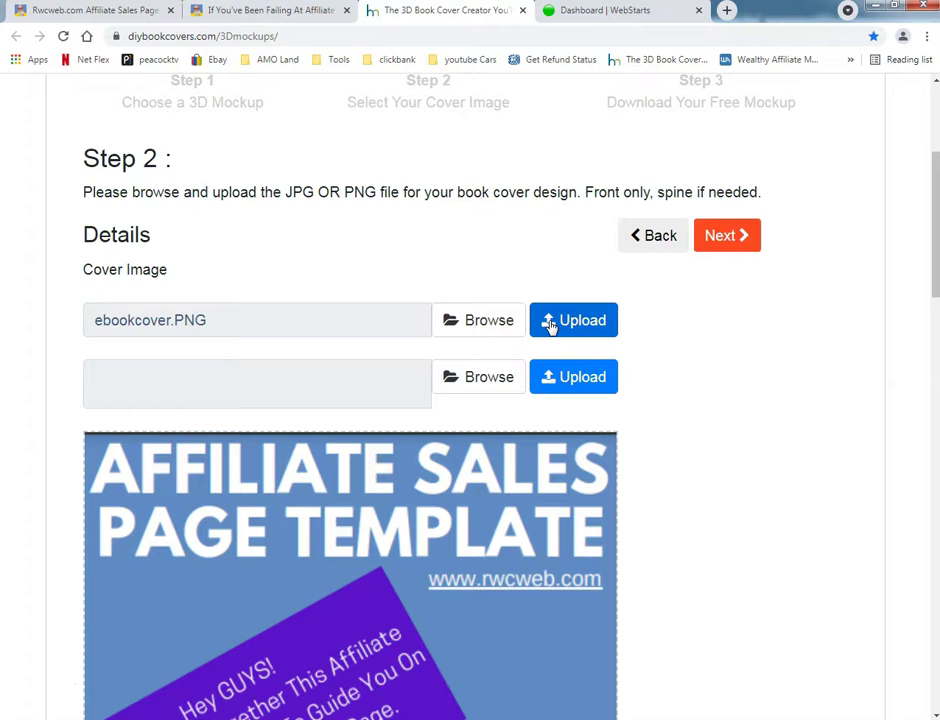
left_click(726, 248)
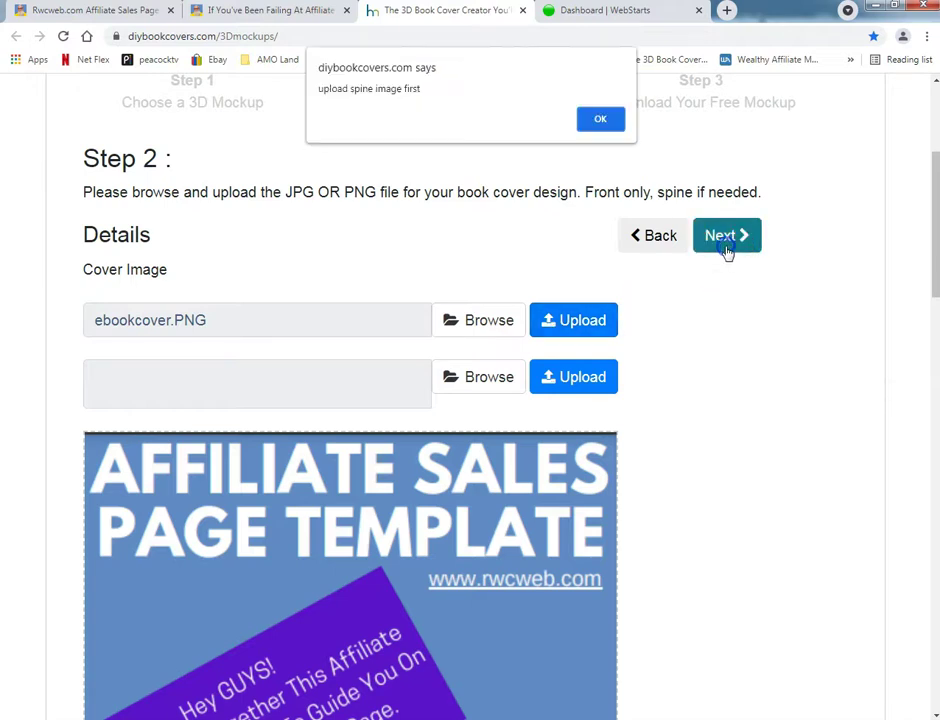
- Dismiss the spine alert, go back and choose a different Single mockup, then return to Step 2
left_click(611, 129)
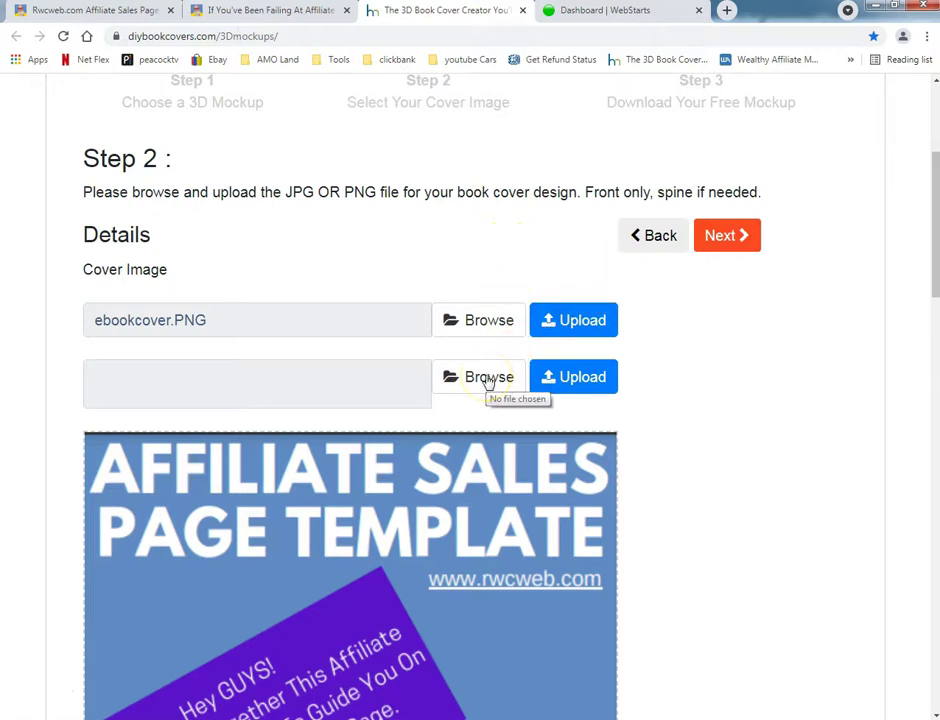
left_click(630, 234)
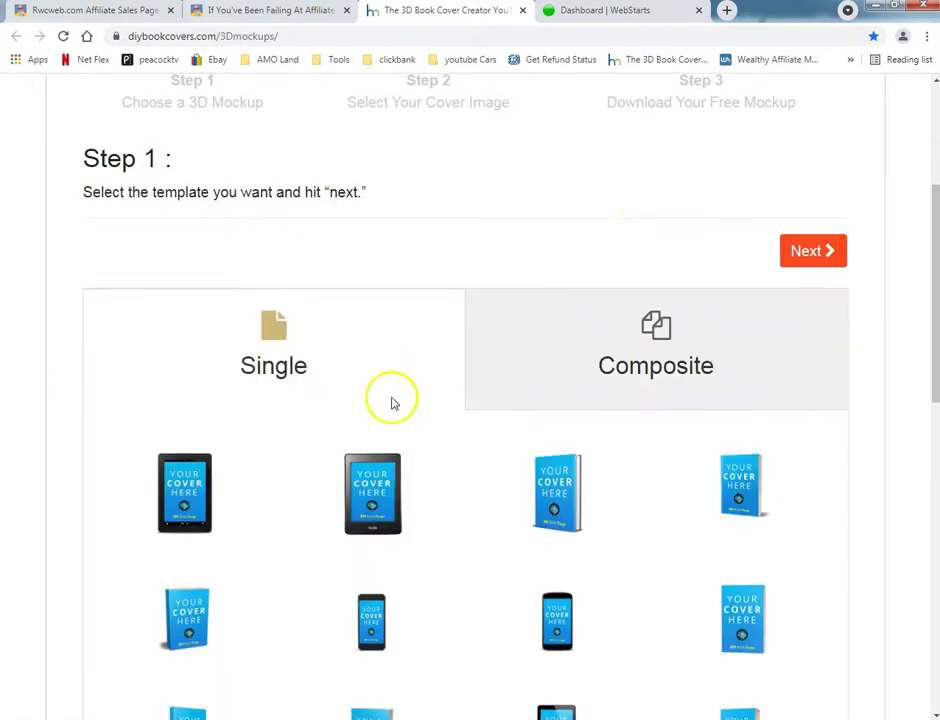
scroll(406, 450, "down", 2)
left_click(548, 365)
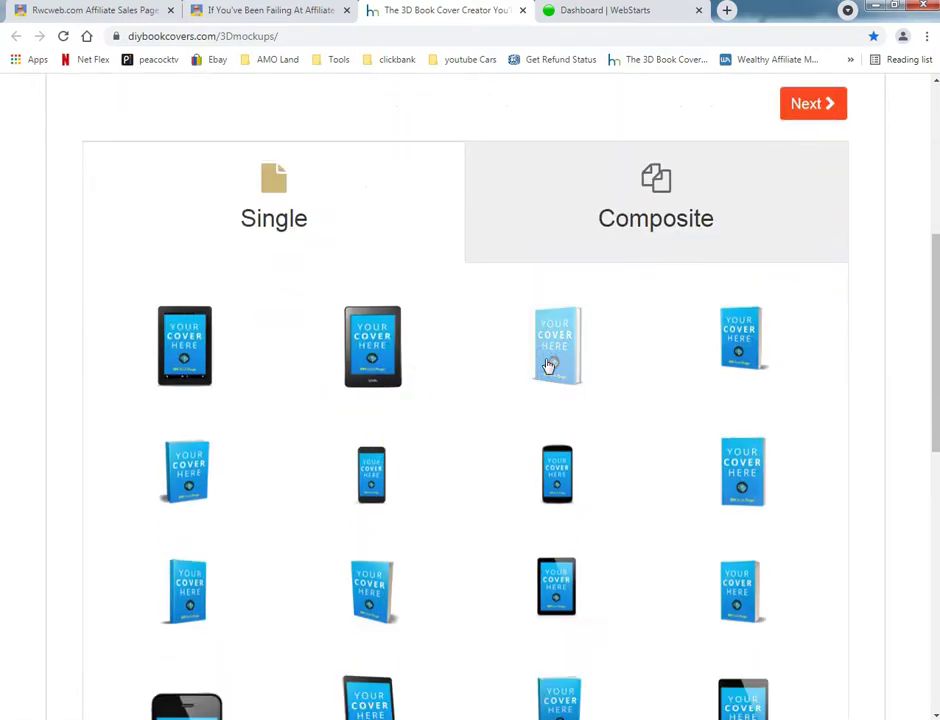
scroll(480, 400, "down", 2)
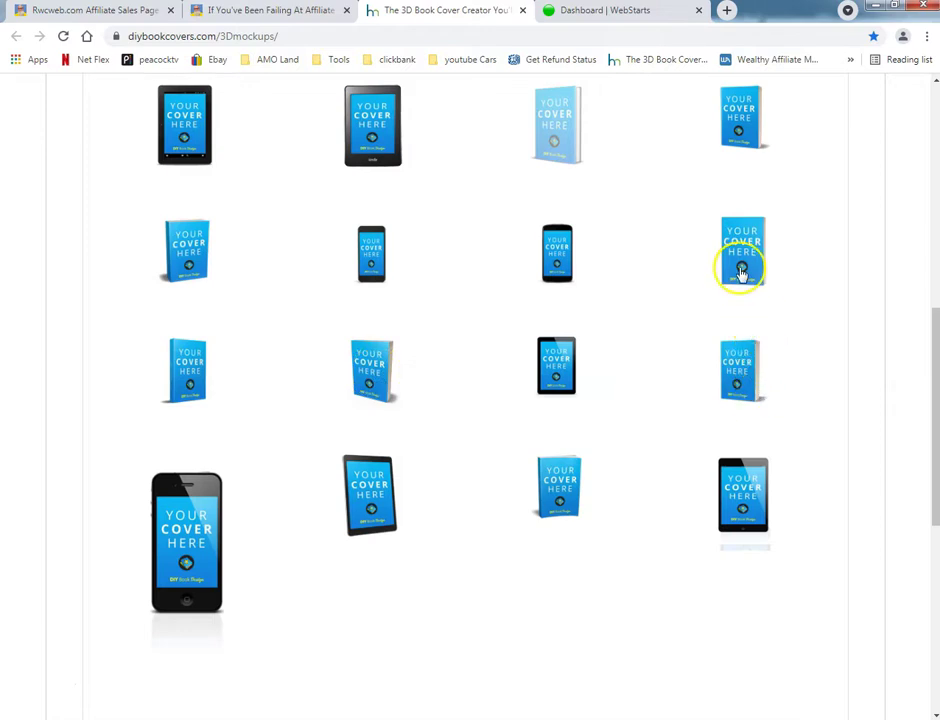
scroll(737, 285, "up", 1)
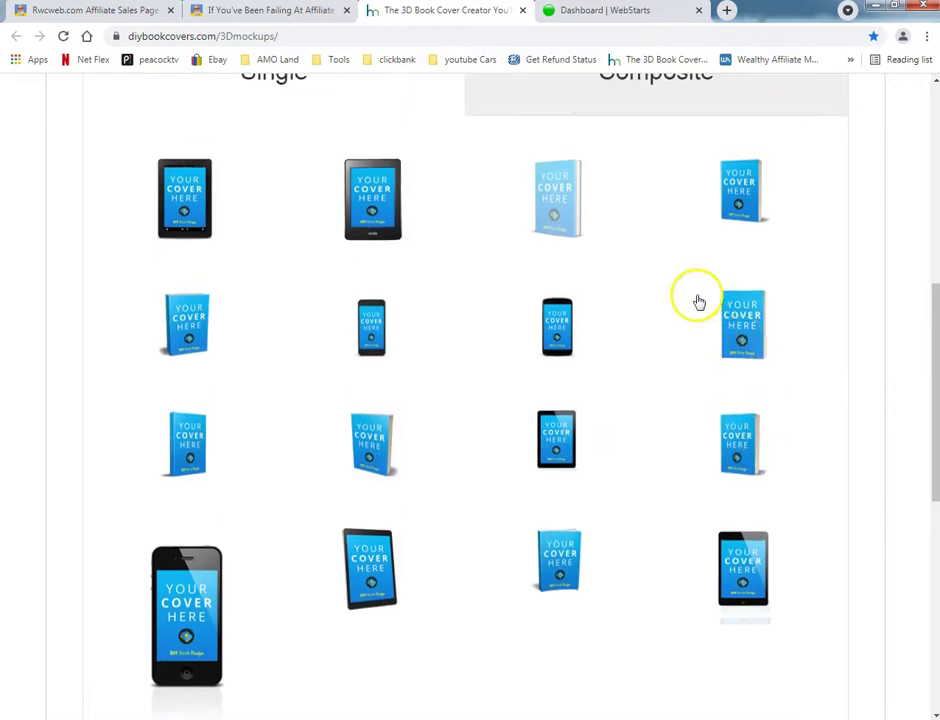
left_click(372, 447)
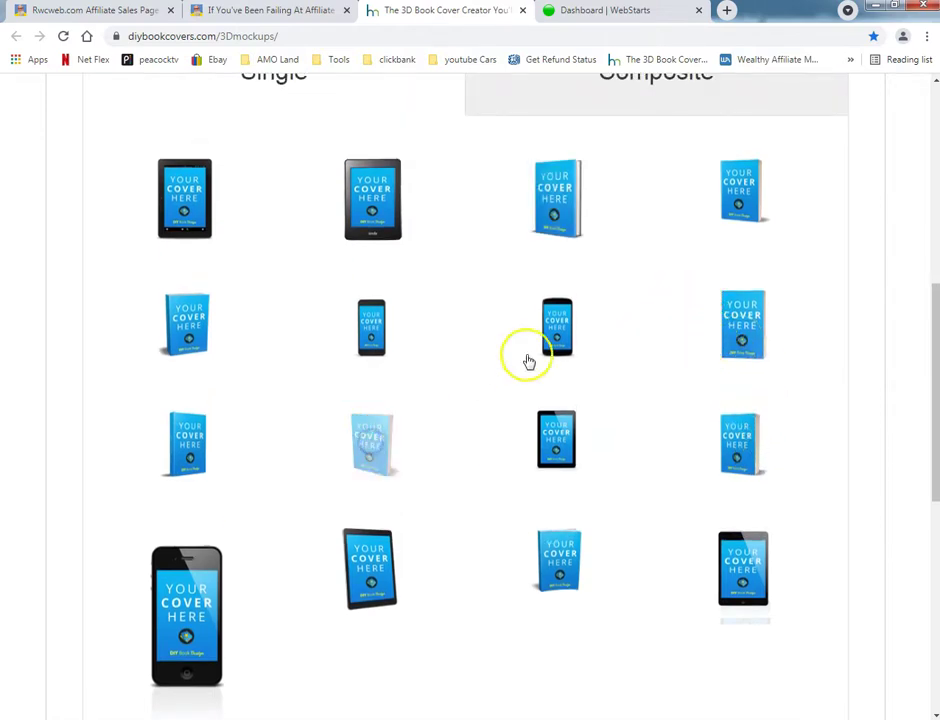
scroll(623, 342, "up", 4)
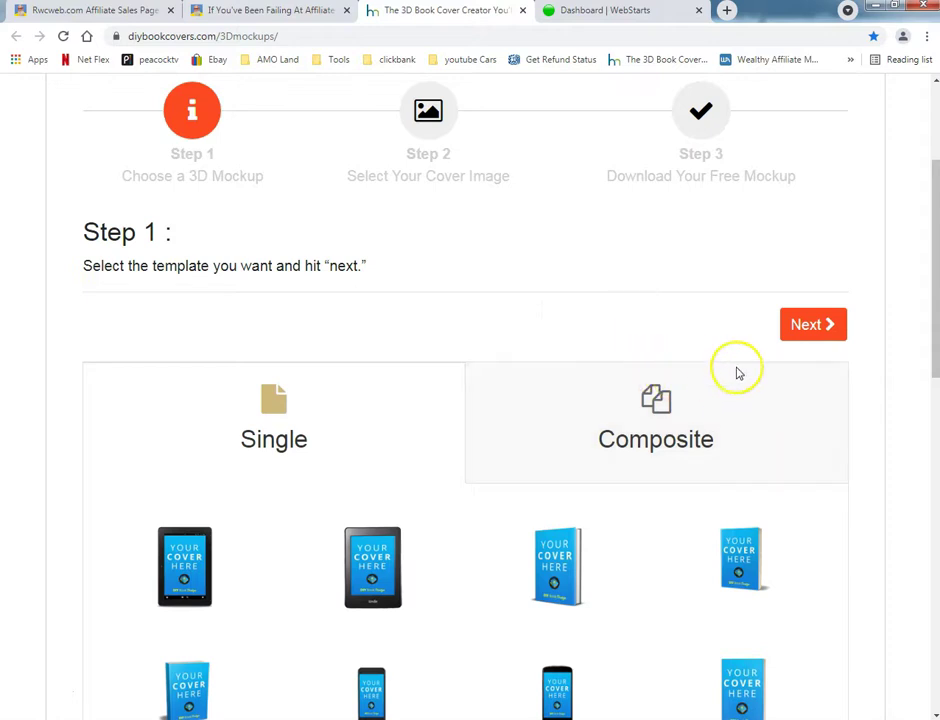
left_click(800, 326)
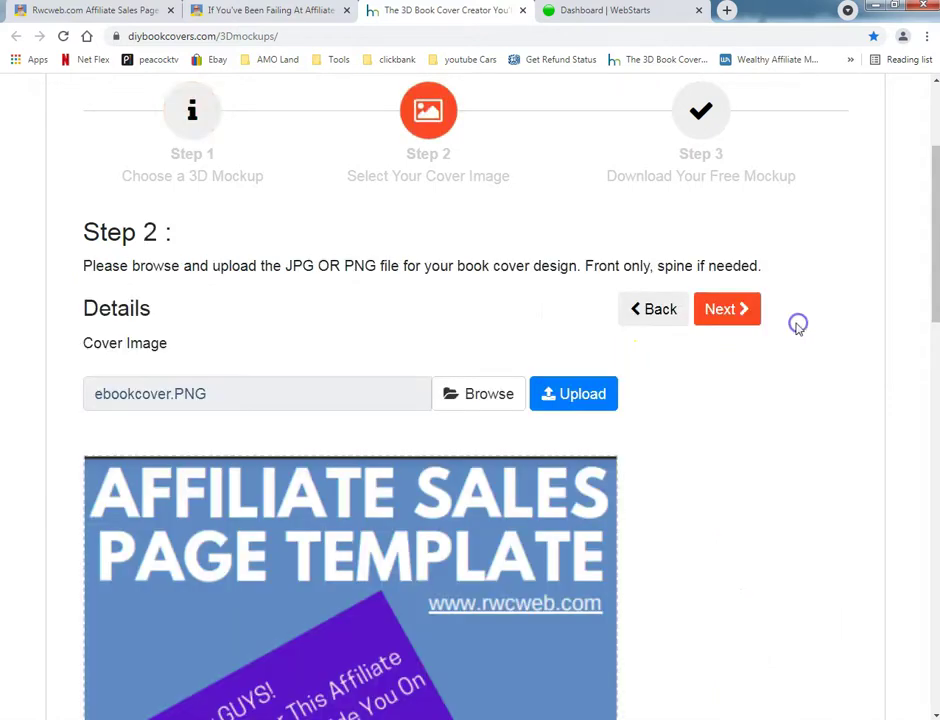
- Upload ebookcover as the new mockup's cover and proceed to the PNG/JPG download options
left_click(479, 396)
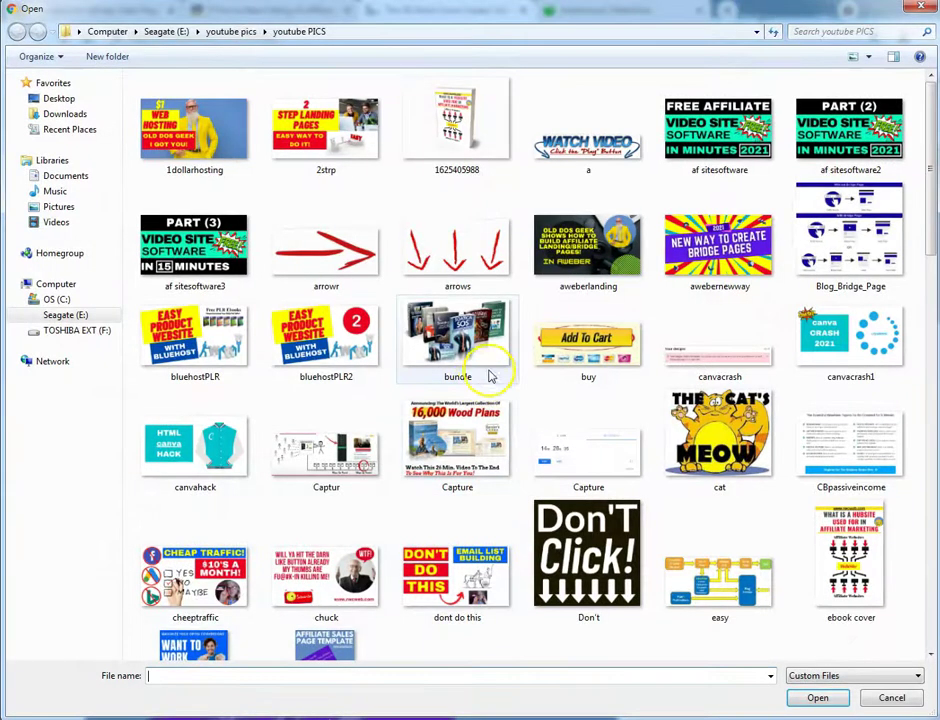
left_click(343, 345)
scroll(320, 400, "down", 5)
scroll(315, 430, "up", 4)
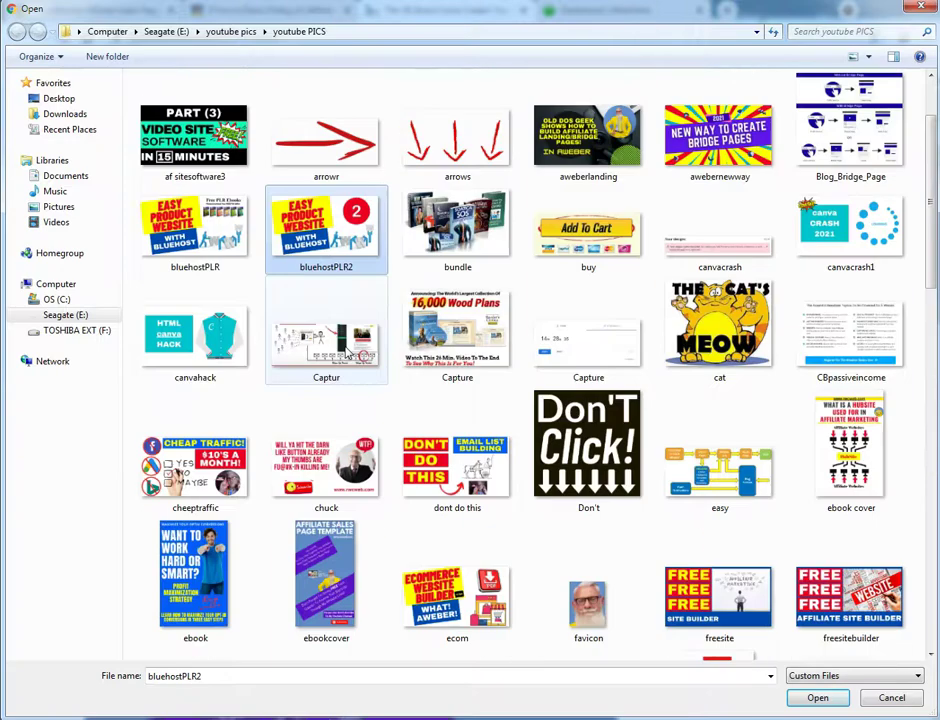
left_click(326, 575)
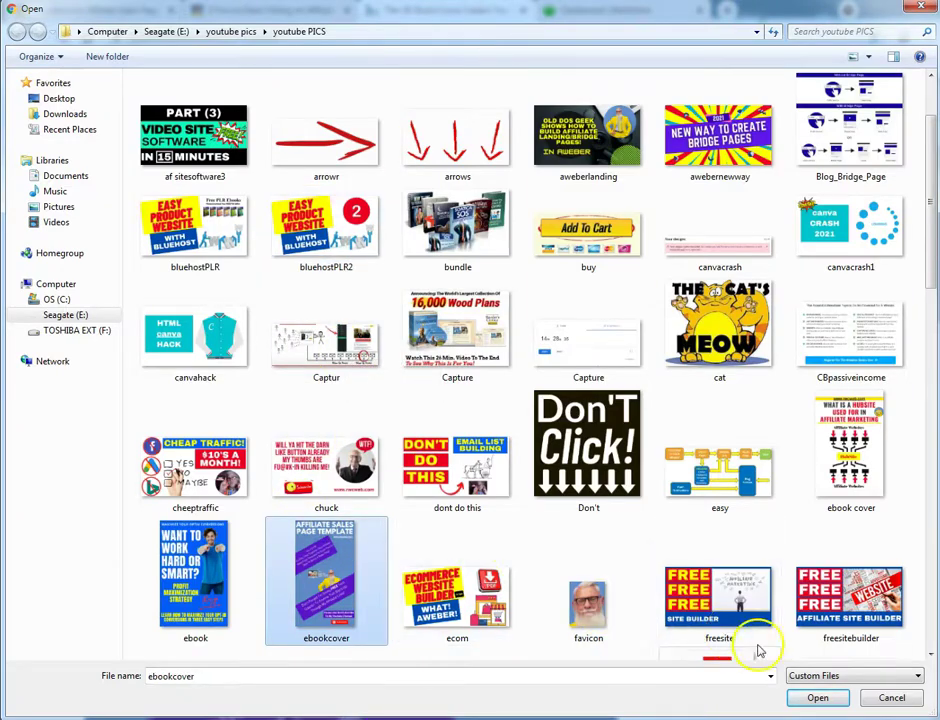
left_click(808, 700)
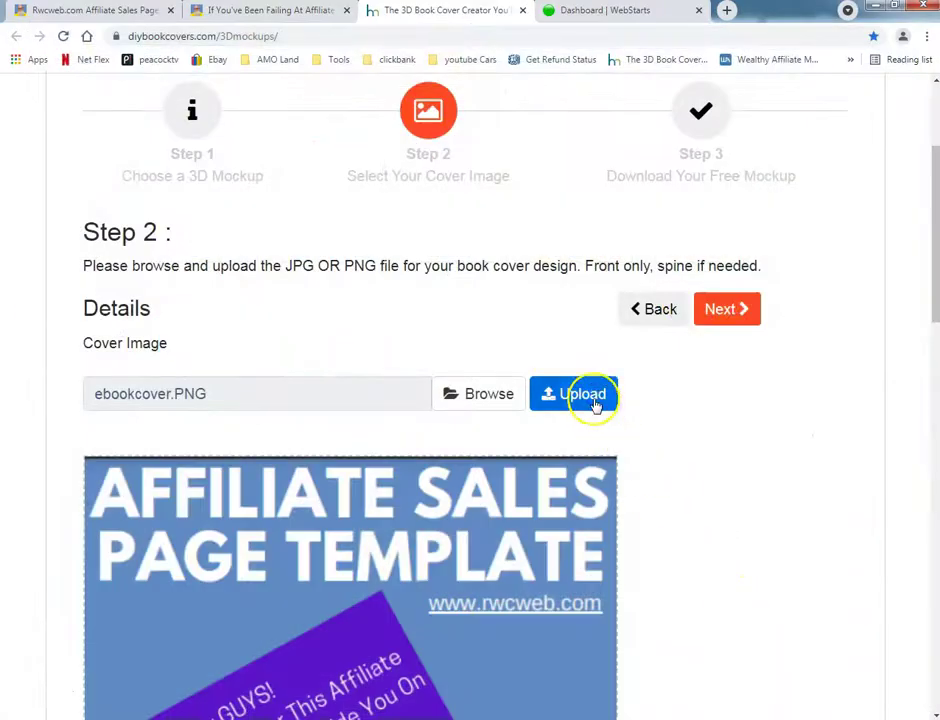
left_click(593, 400)
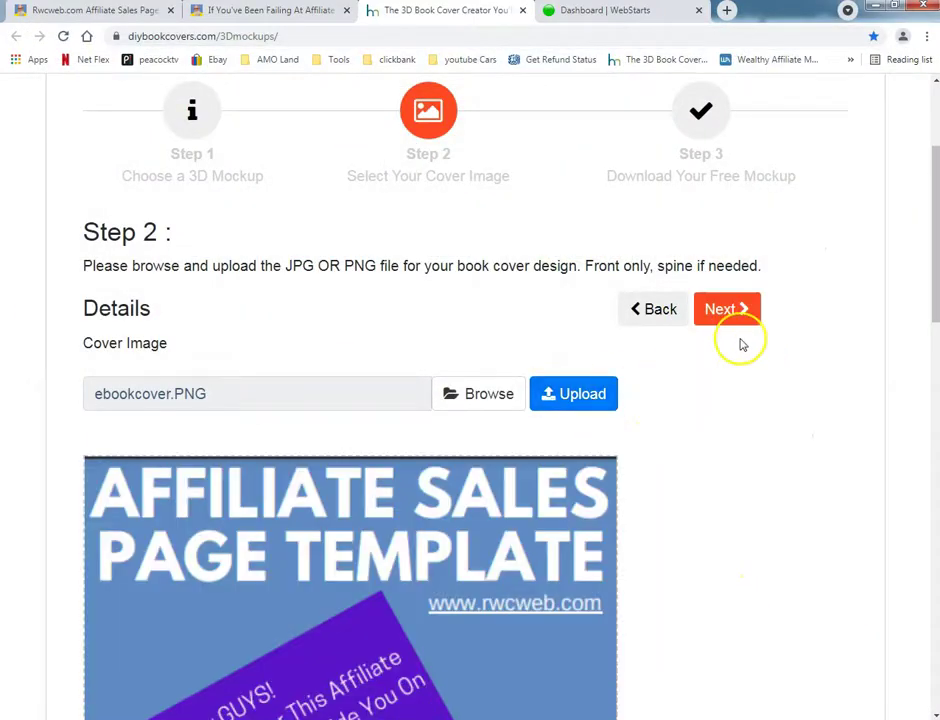
left_click(727, 311)
scroll(705, 352, "down", 8)
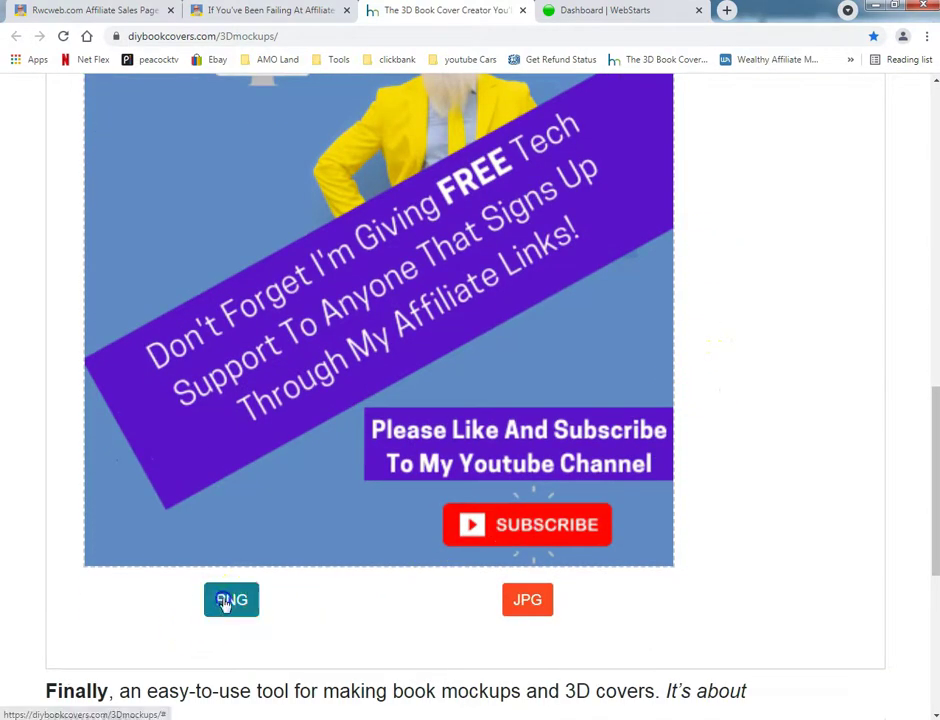
- Download the mockup as PNG, saved as ebookcover3d.png in the youtube PICS folder
left_click(227, 601)
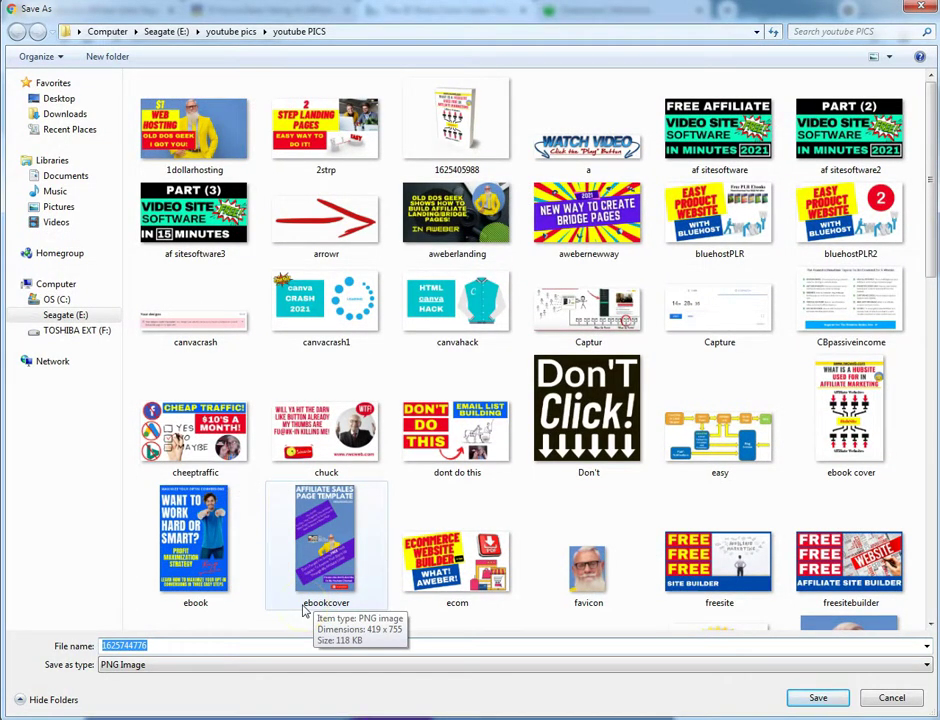
left_click(305, 600)
double_click(207, 645)
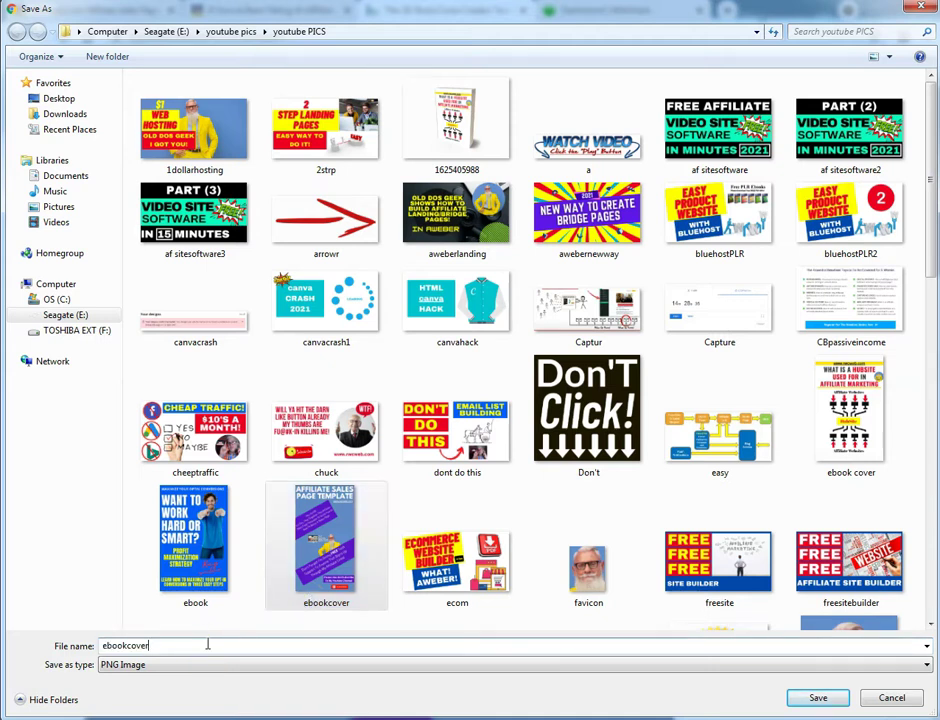
type("3d")
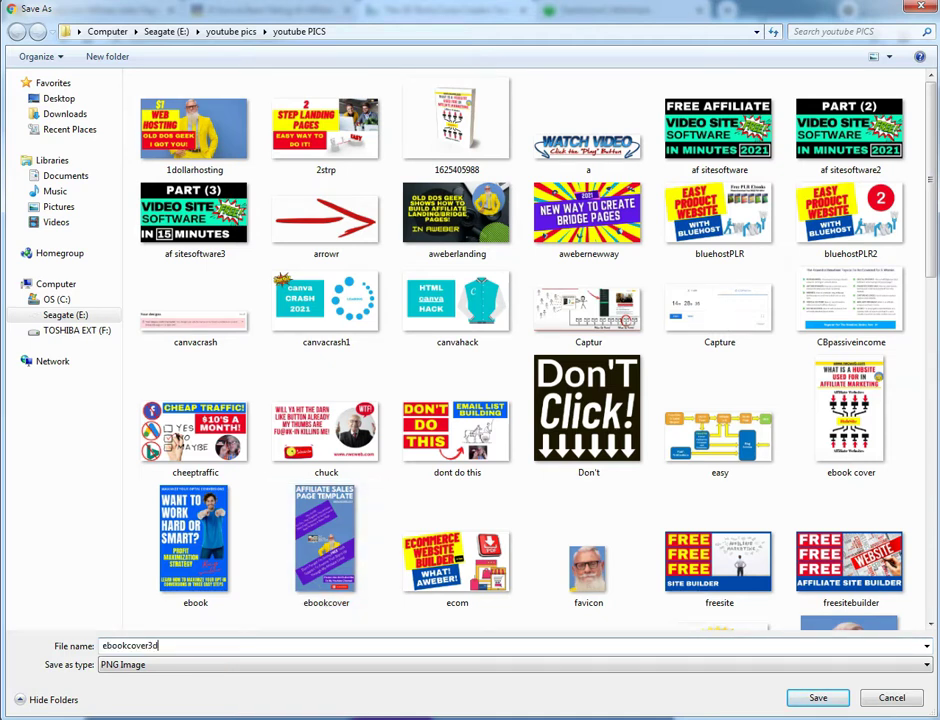
left_click(797, 699)
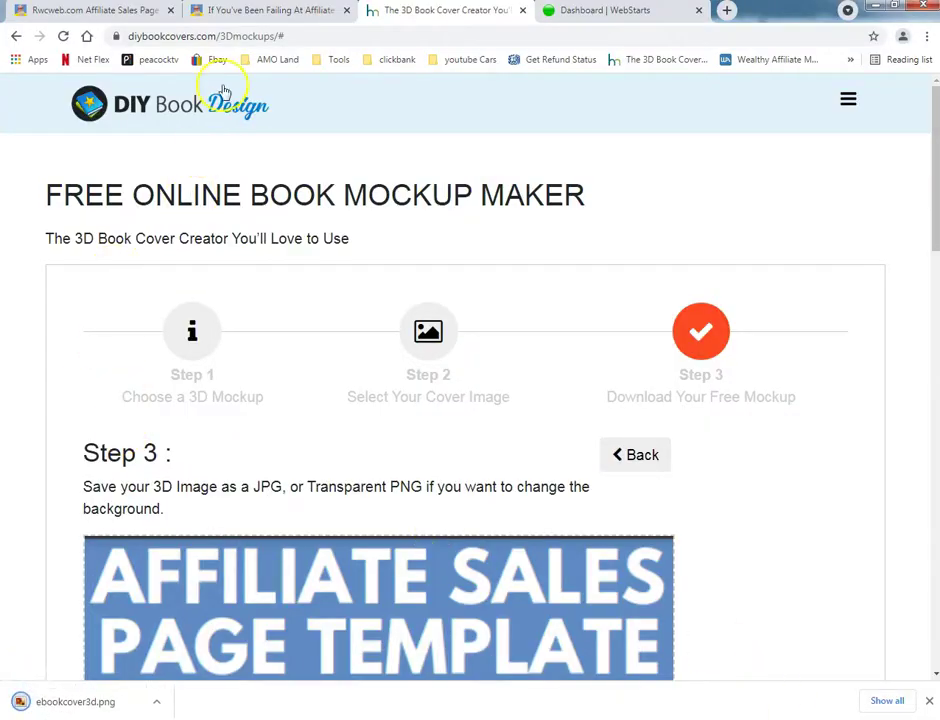
- Switch to the WebStarts Dashboard and open the site in the editor
left_click(260, 12)
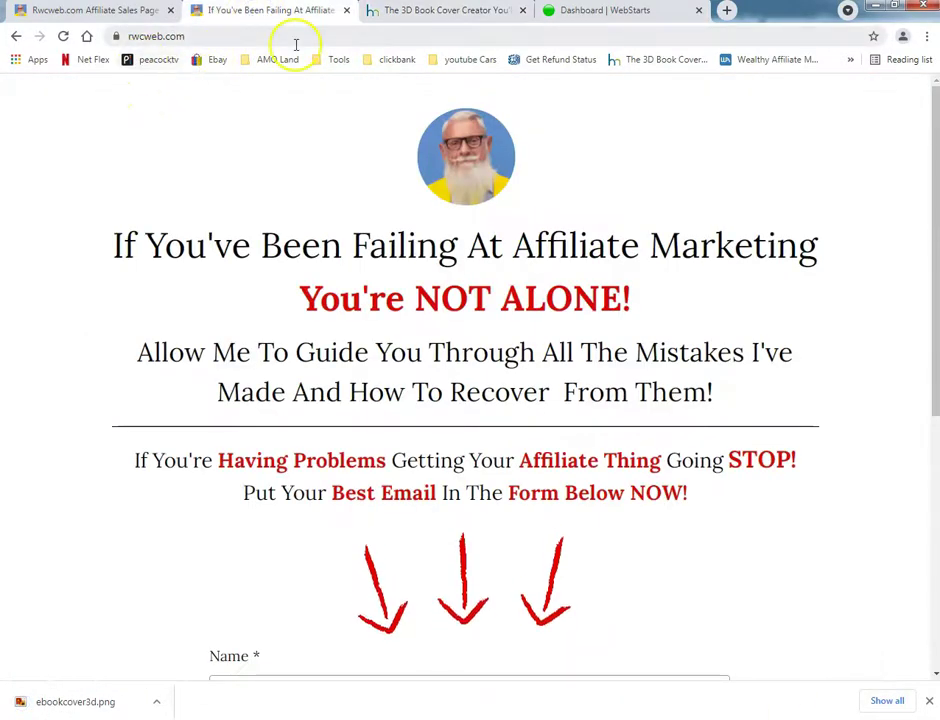
left_click(124, 11)
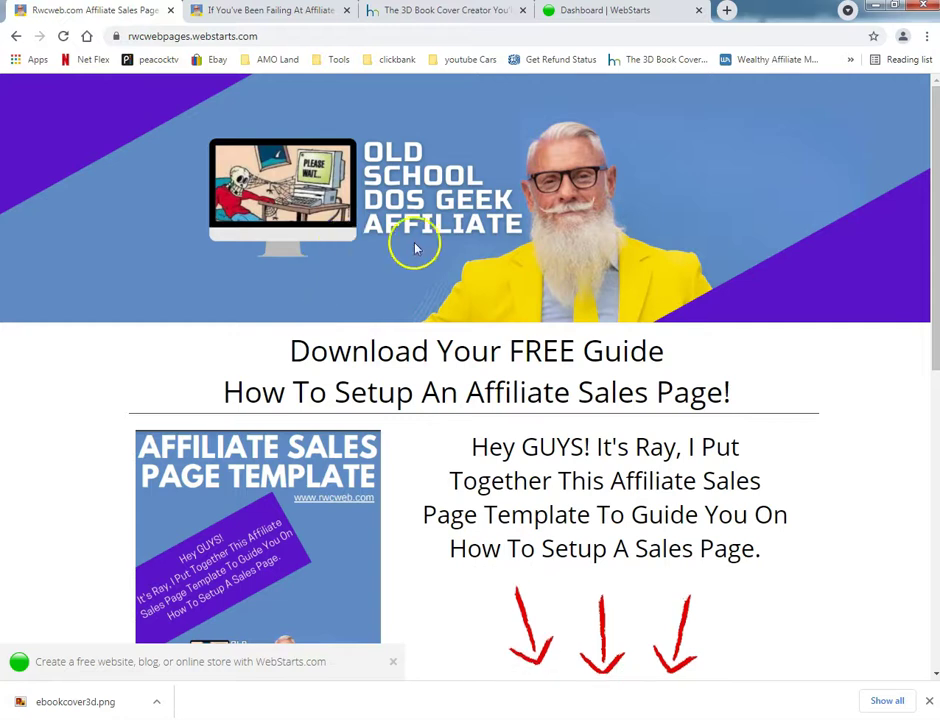
left_click(603, 13)
mouse_move(466, 315)
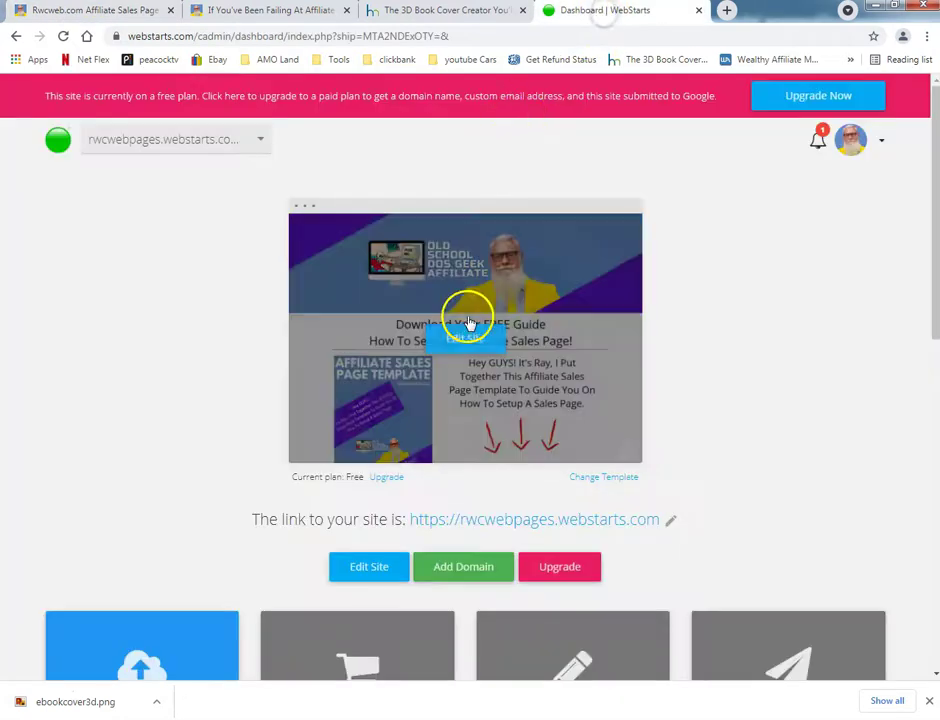
left_click(468, 340)
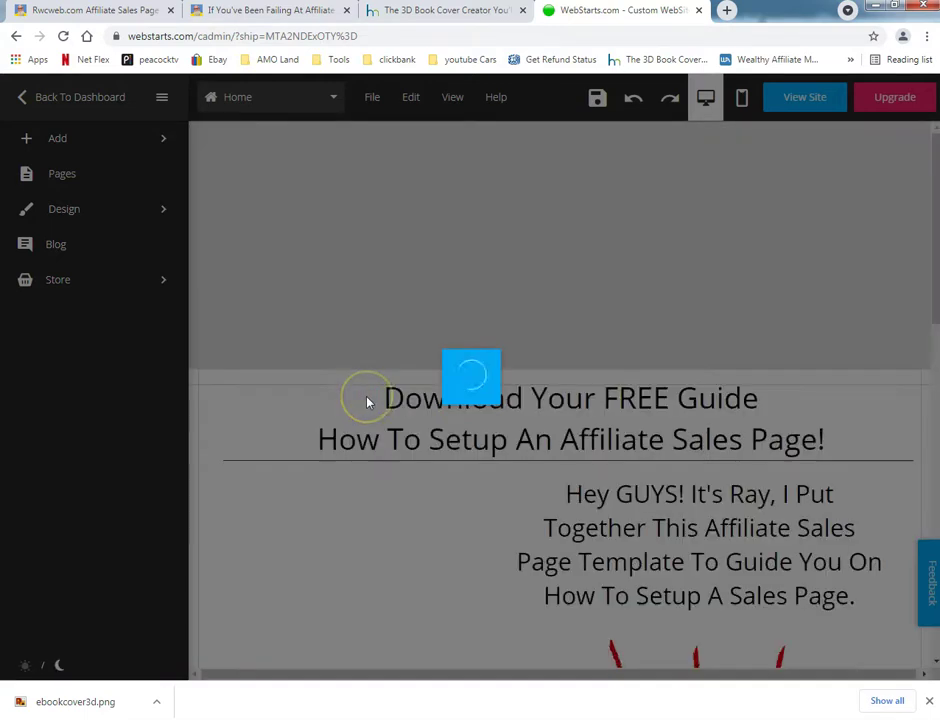
- Delete the old flat cover image beside the signup form on the Home page
scroll(342, 429, "down", 3)
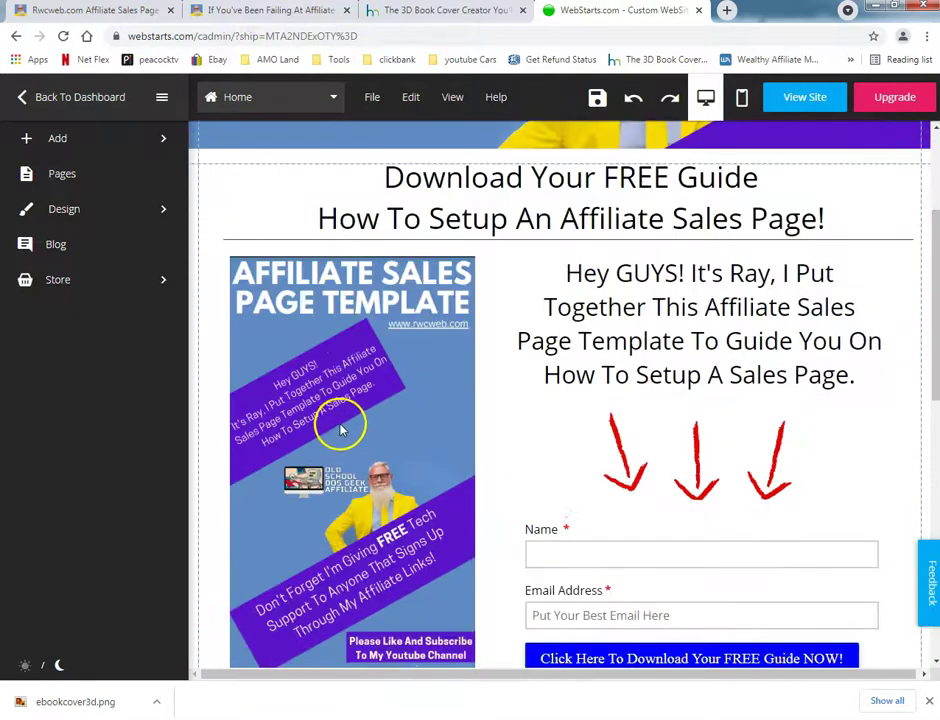
left_click(342, 429)
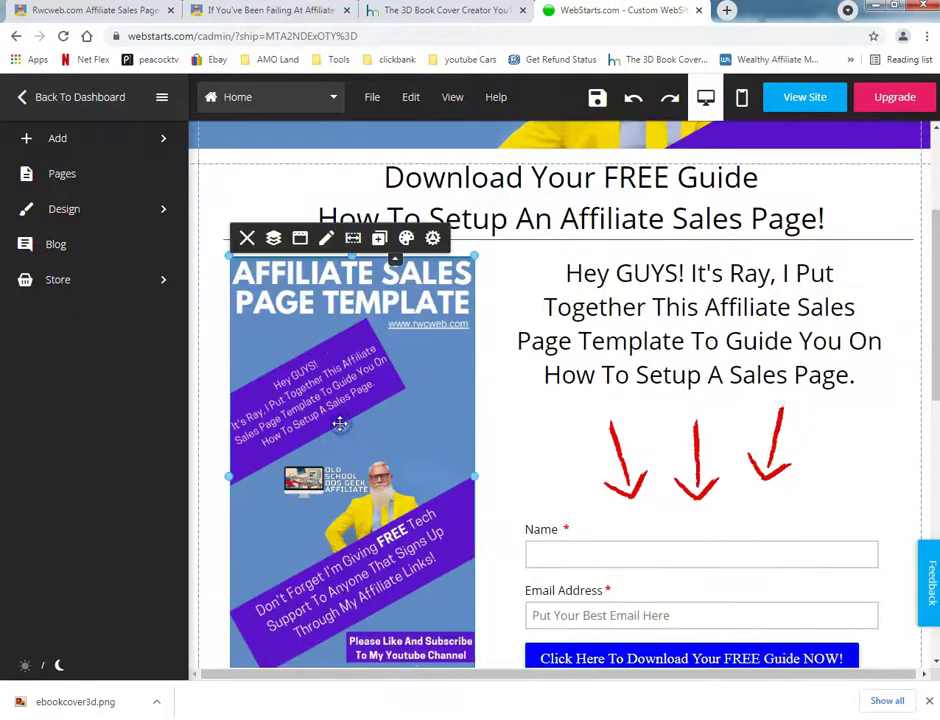
left_click(245, 241)
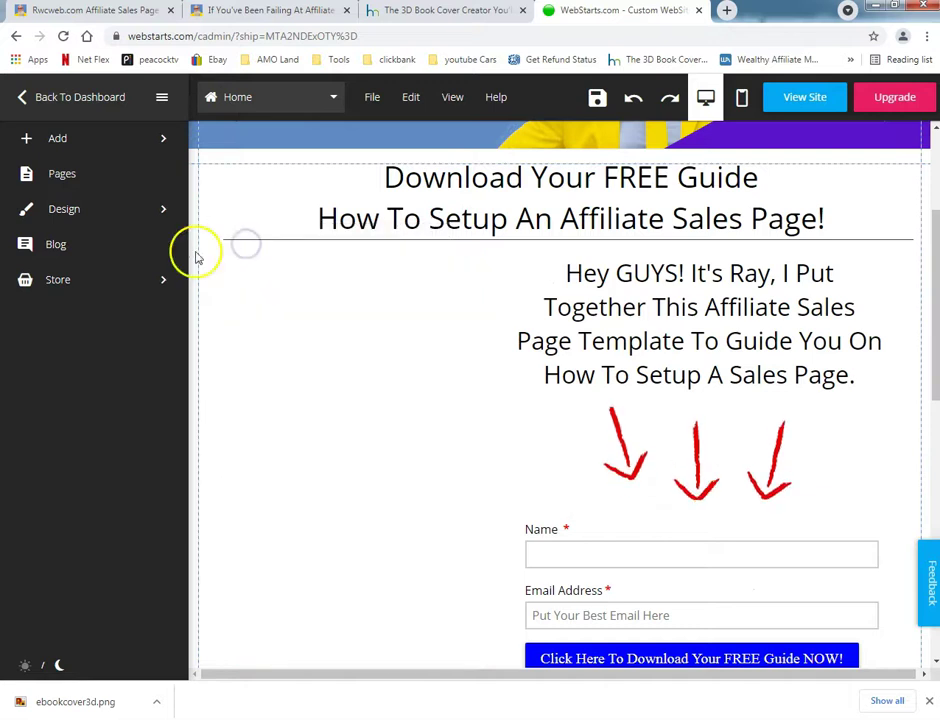
left_click(99, 148)
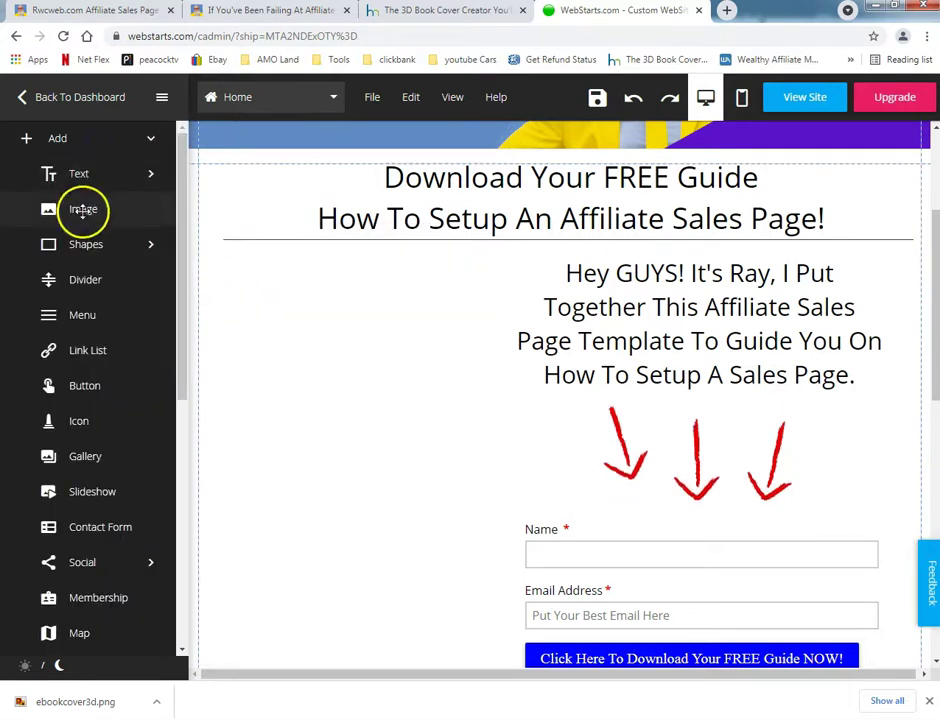
- Add an image element, upload ebookcover3d.png after previewing it, and insert it onto the page
left_click(115, 208)
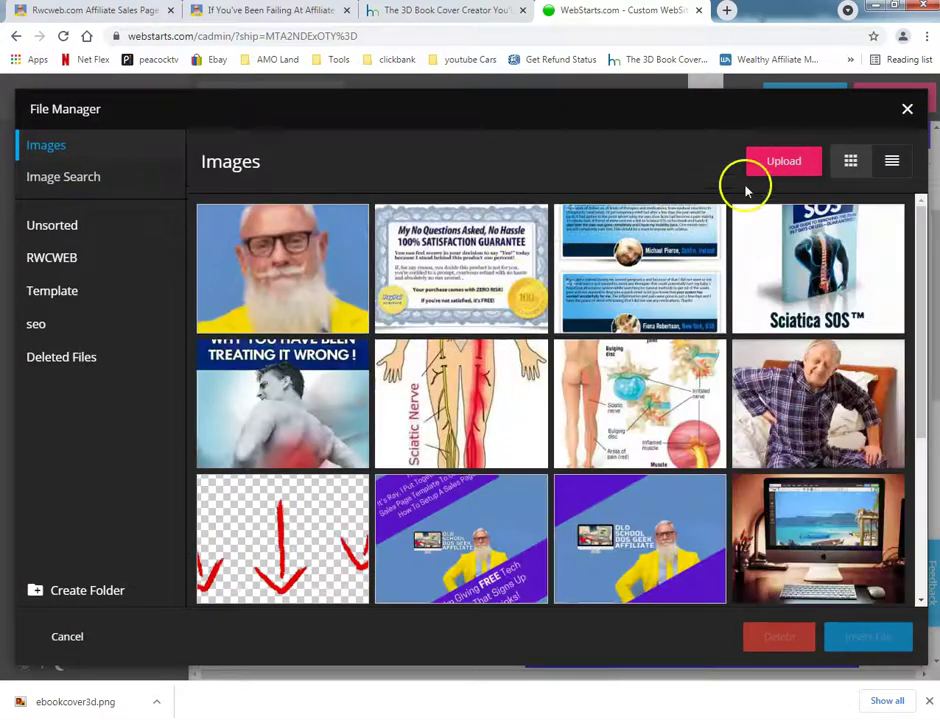
left_click(769, 170)
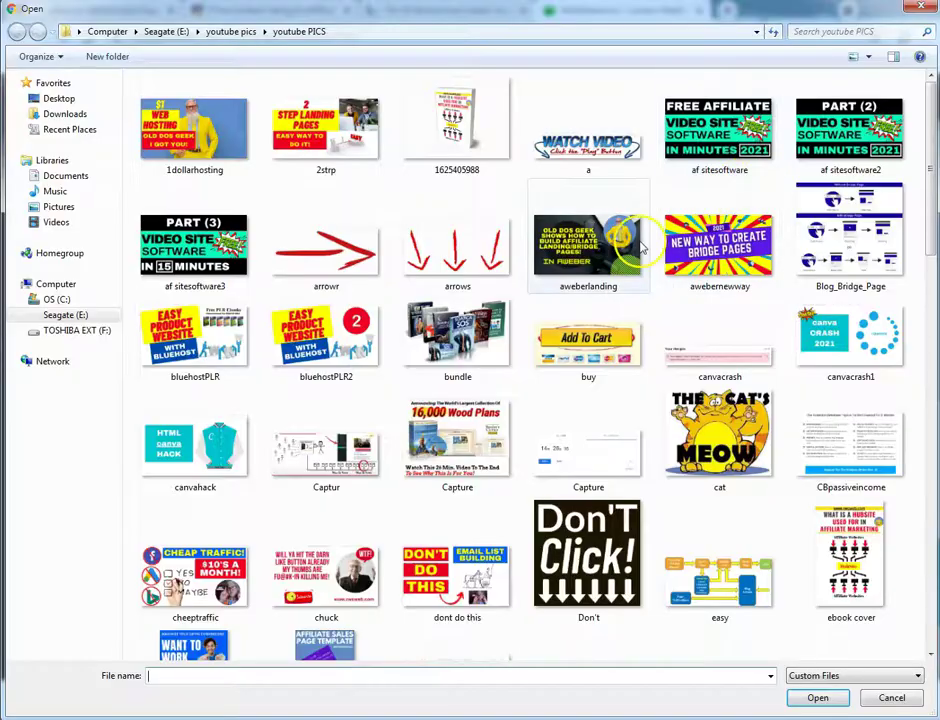
left_click(365, 402)
scroll(315, 455, "down", 3)
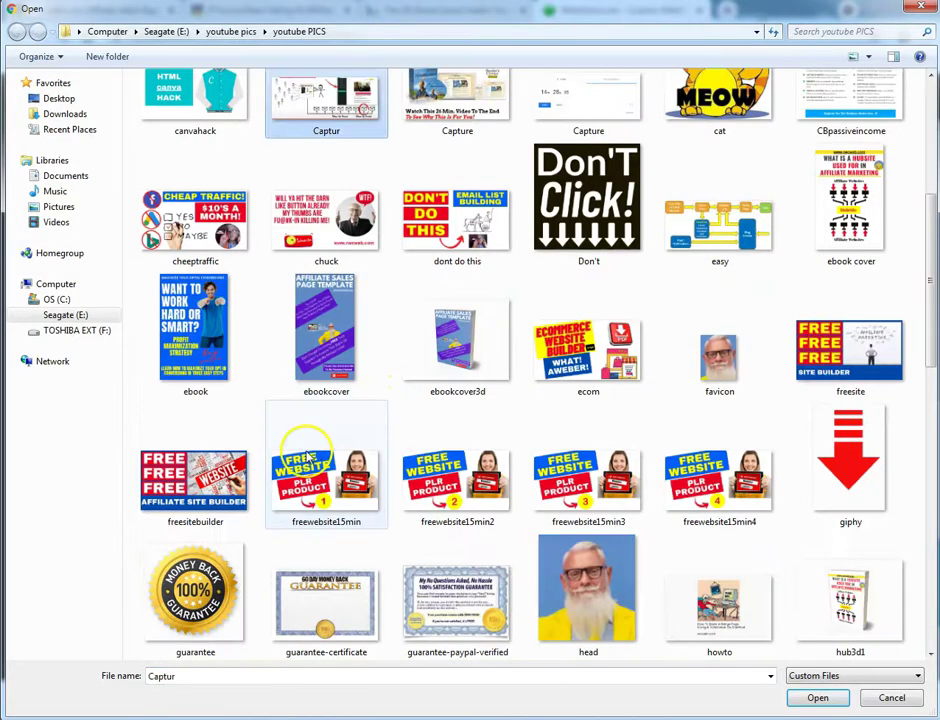
left_click(428, 347)
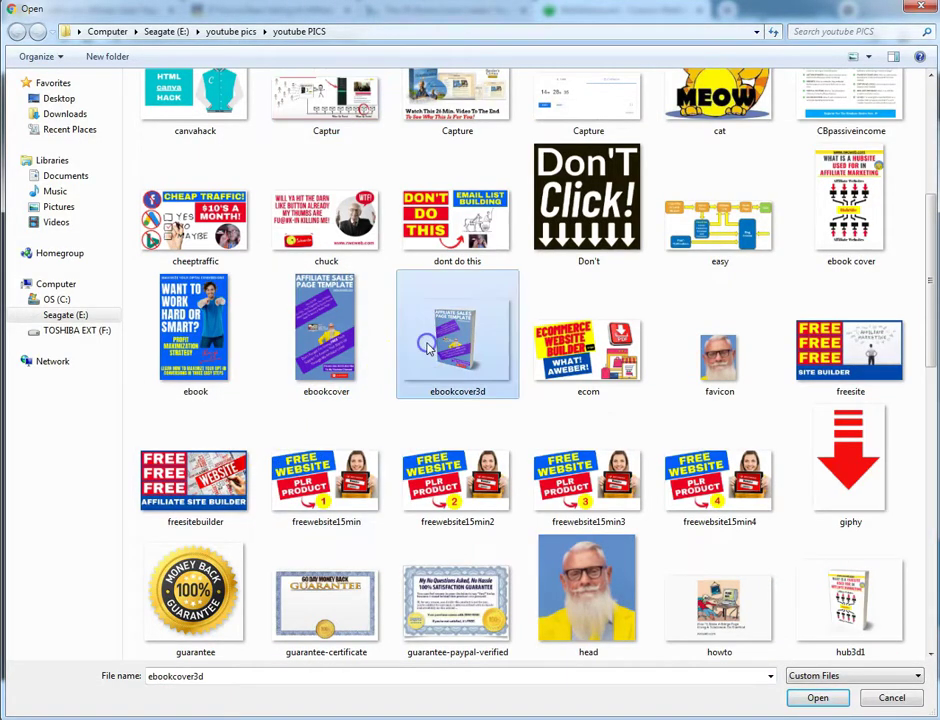
right_click(429, 348)
left_click(455, 376)
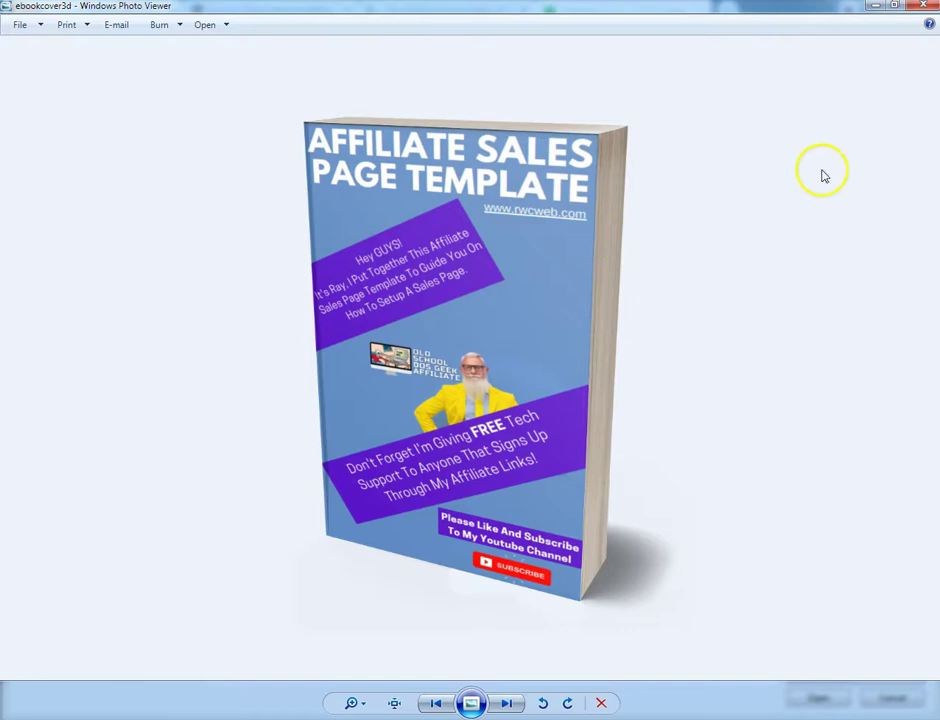
left_click(916, 9)
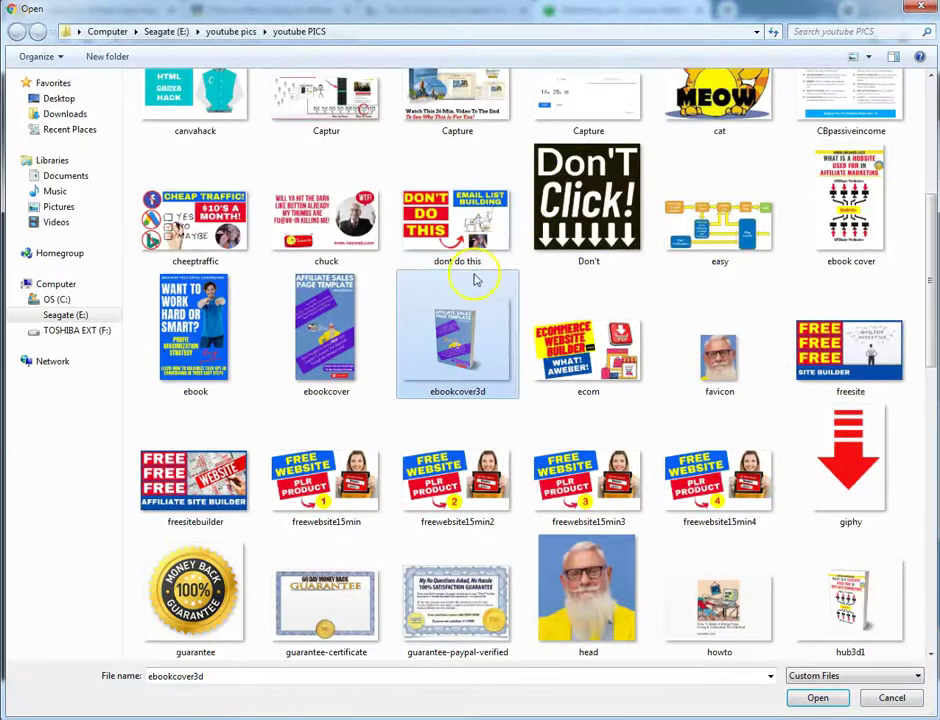
left_click(815, 697)
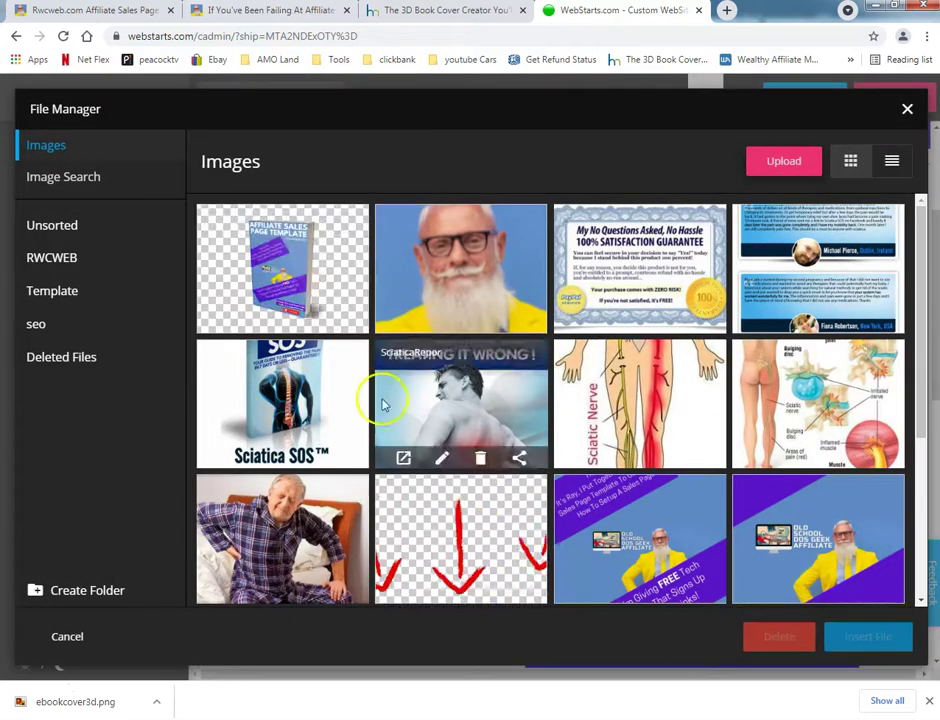
left_click(318, 287)
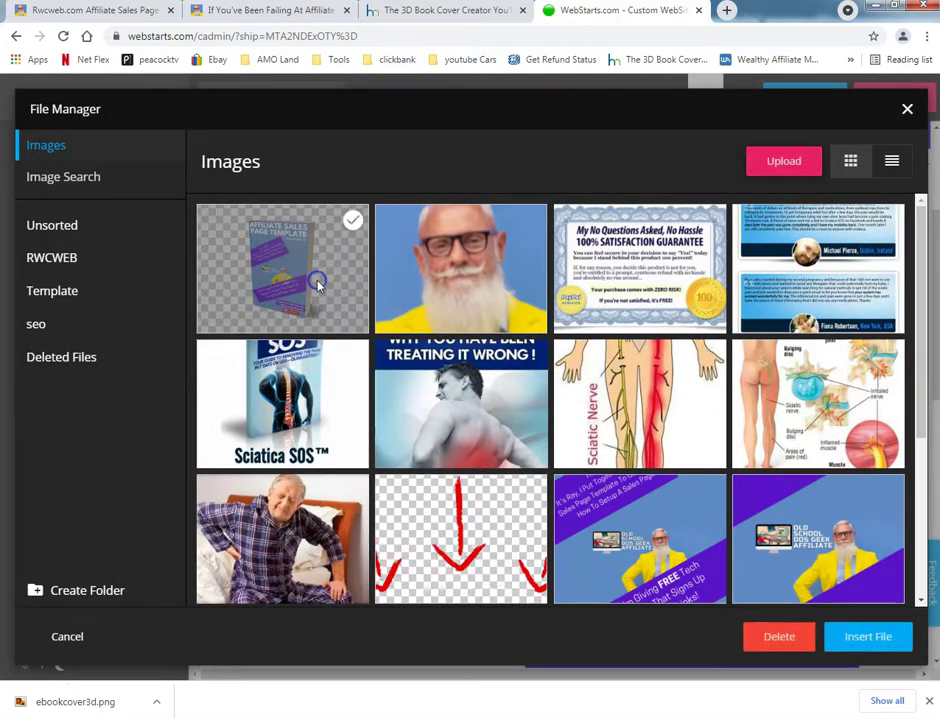
left_click(846, 634)
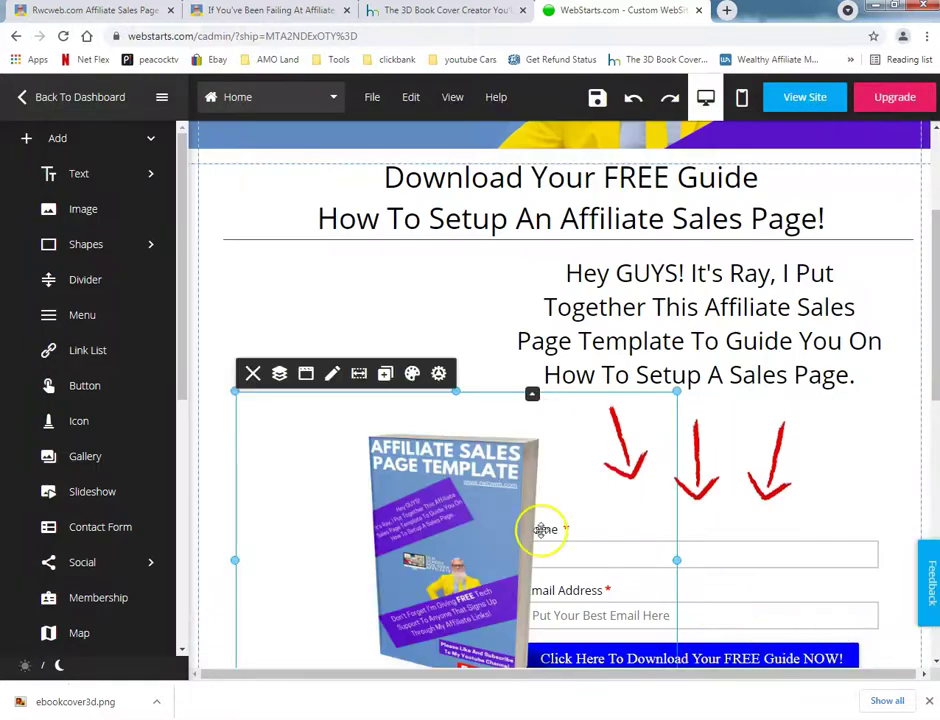
- Drag the 3D book image left of the signup form, enlarge it, and save the page
left_click_drag(541, 529, 364, 382)
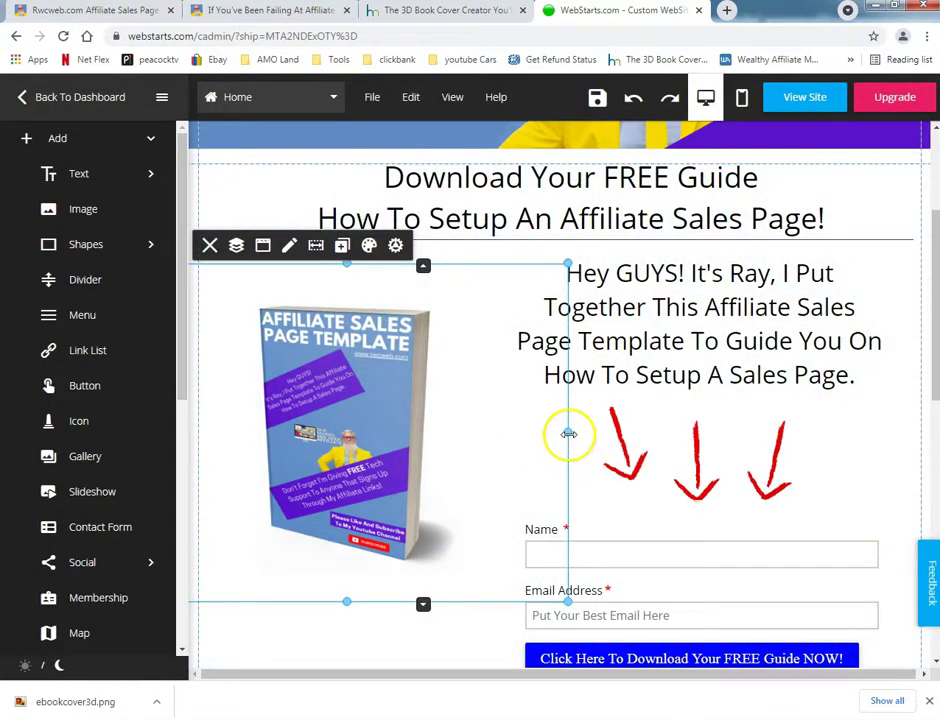
left_click_drag(566, 430, 355, 414)
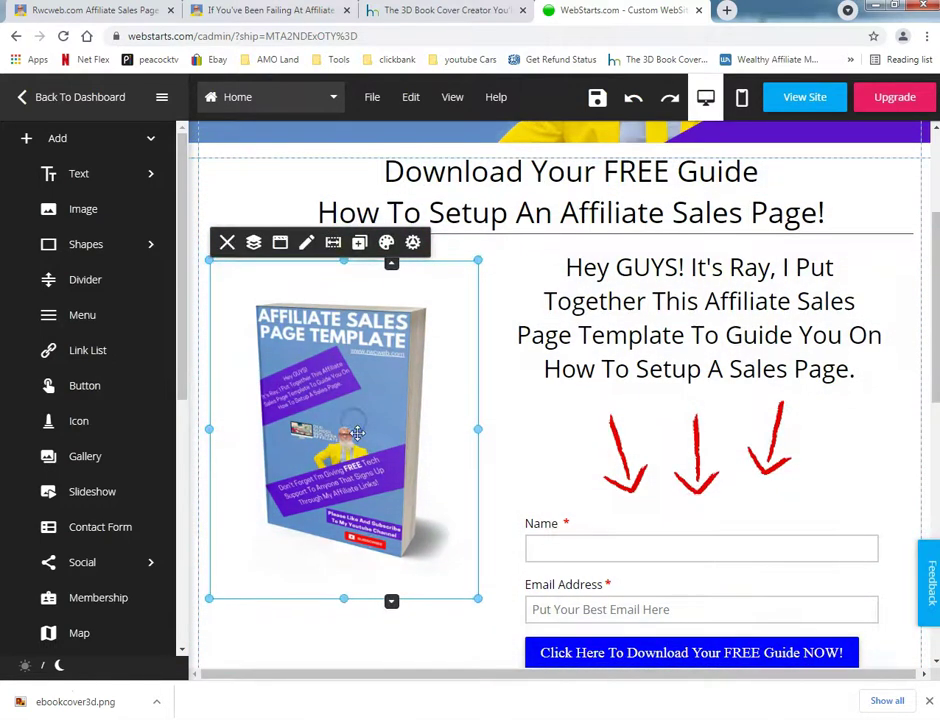
scroll(319, 462, "down", 1)
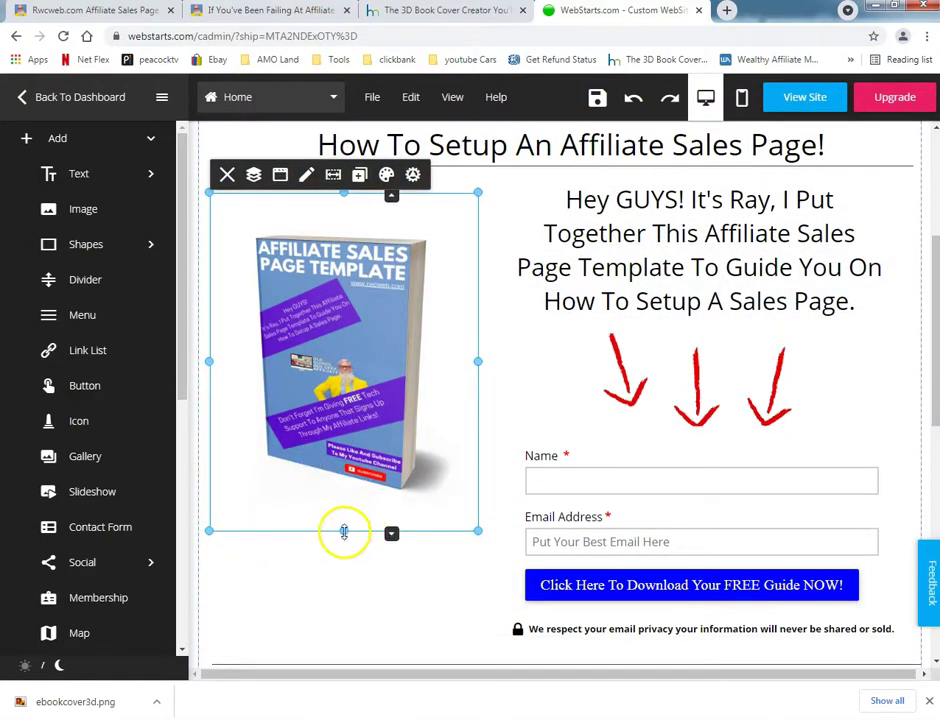
left_click_drag(344, 531, 350, 627)
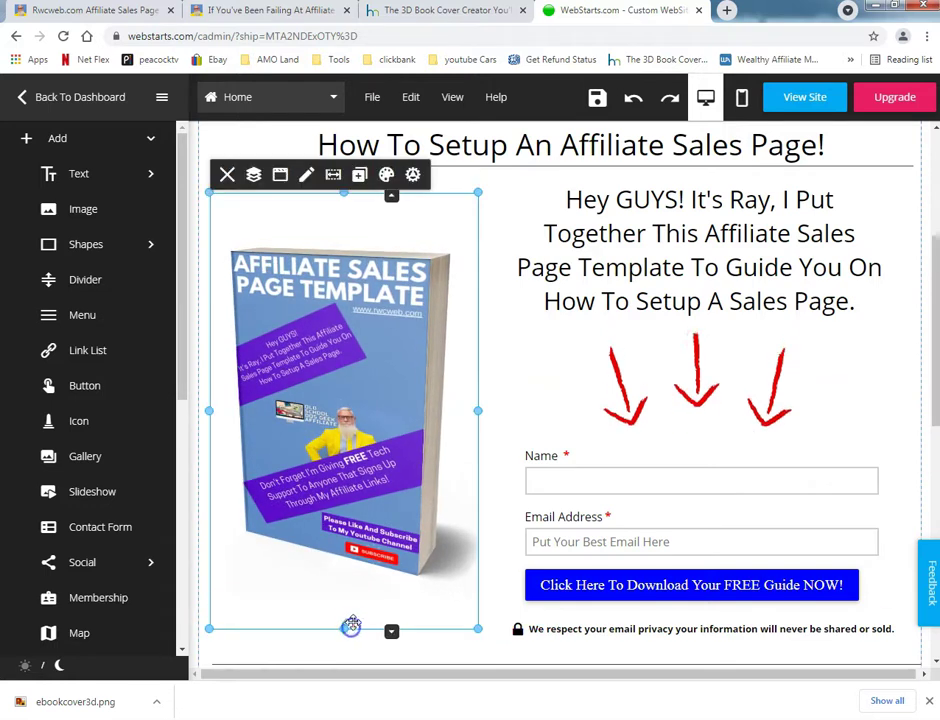
left_click(598, 100)
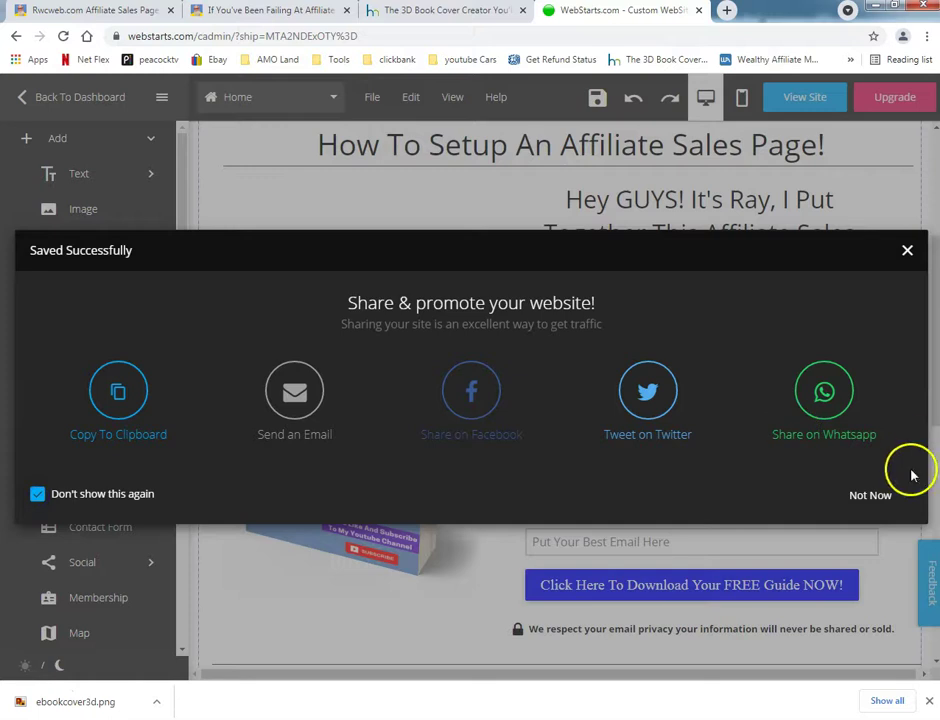
left_click(872, 497)
- View the live site in a new tab and scroll to check the 3D book beside the form
left_click(810, 98)
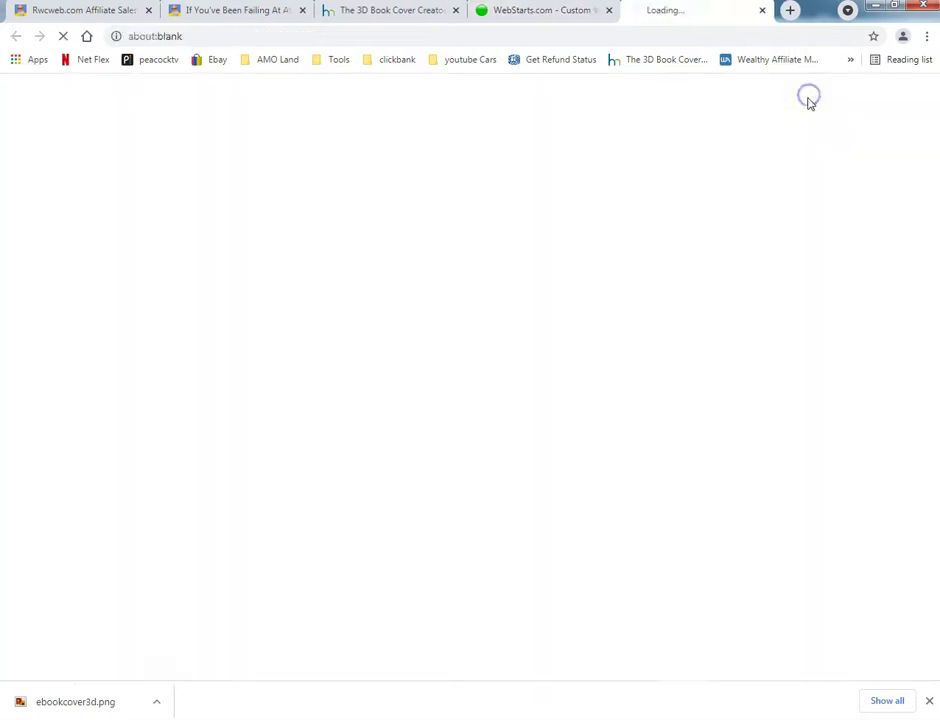
scroll(755, 291, "down", 3)
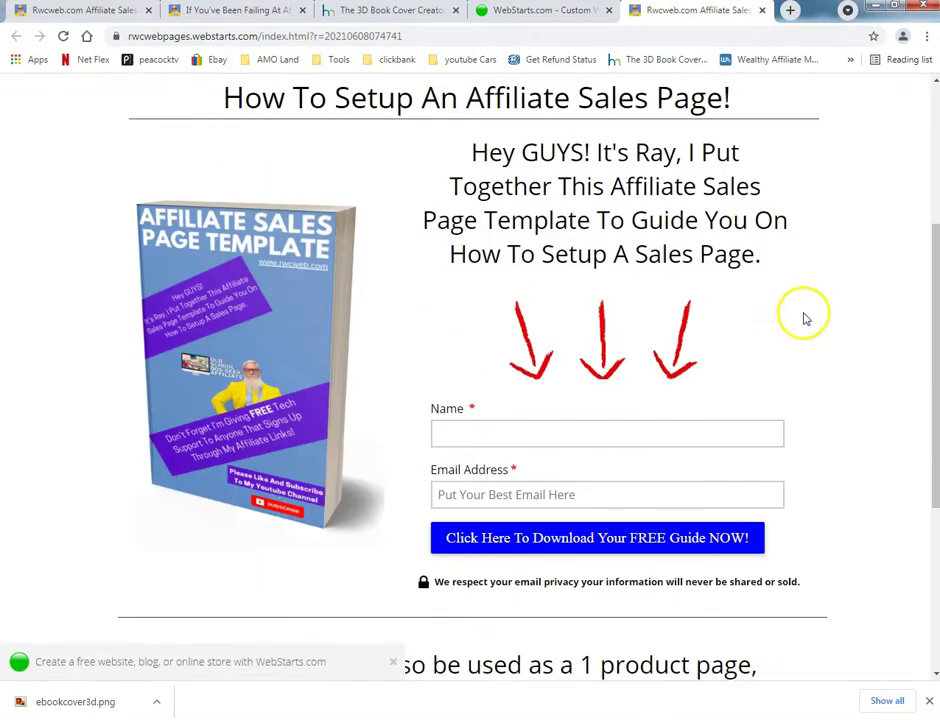
scroll(803, 313, "up", 2)
scroll(803, 313, "down", 2)
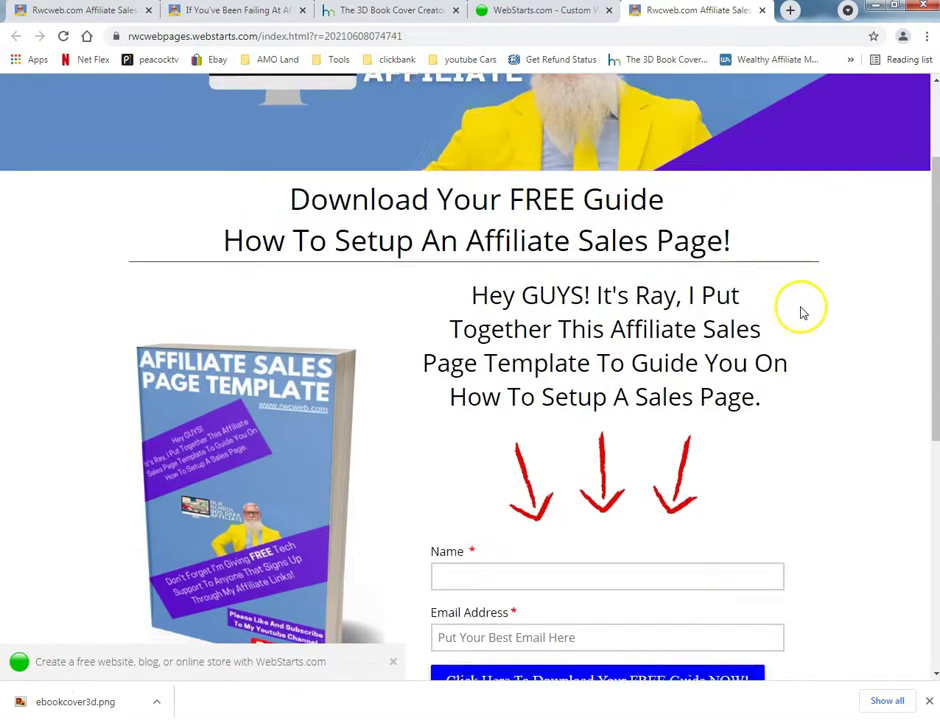
scroll(801, 315, "up", 1)
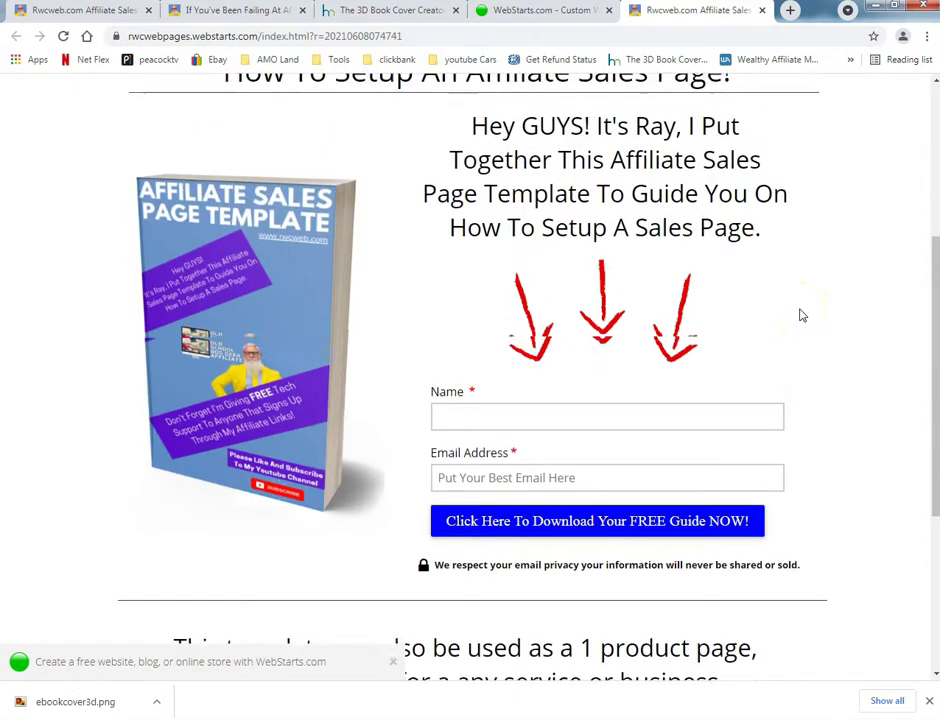
scroll(800, 314, "up", 2)
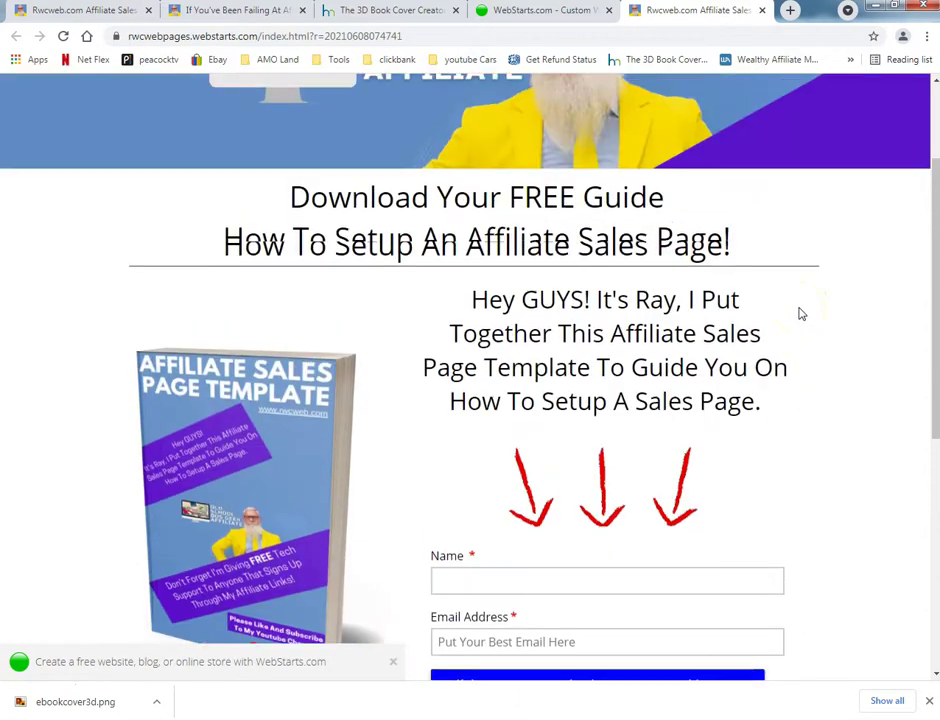
scroll(800, 314, "down", 2)
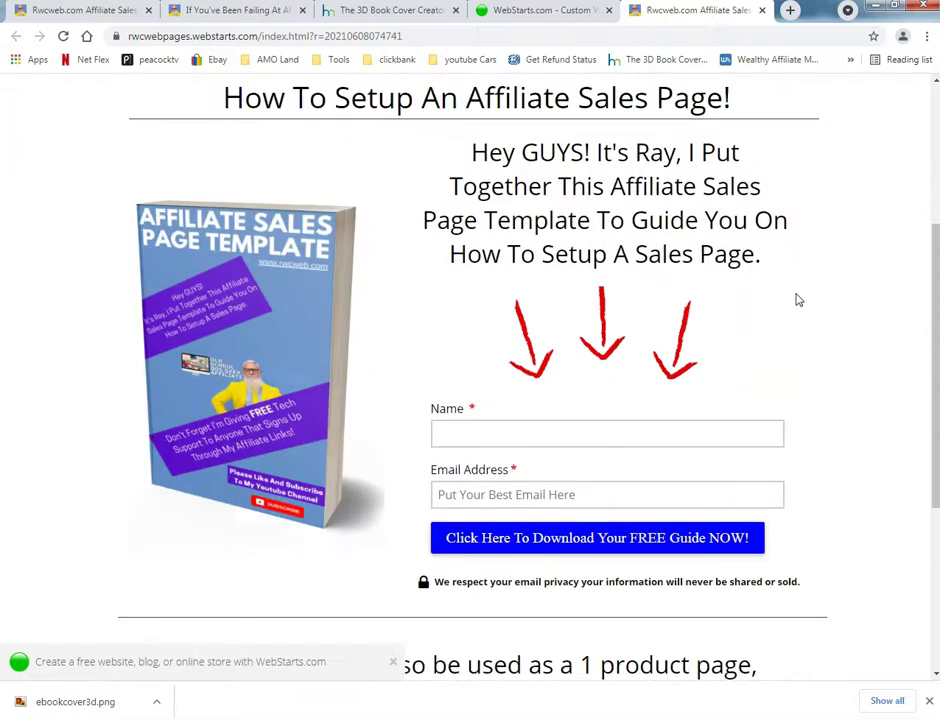
scroll(797, 305, "up", 1)
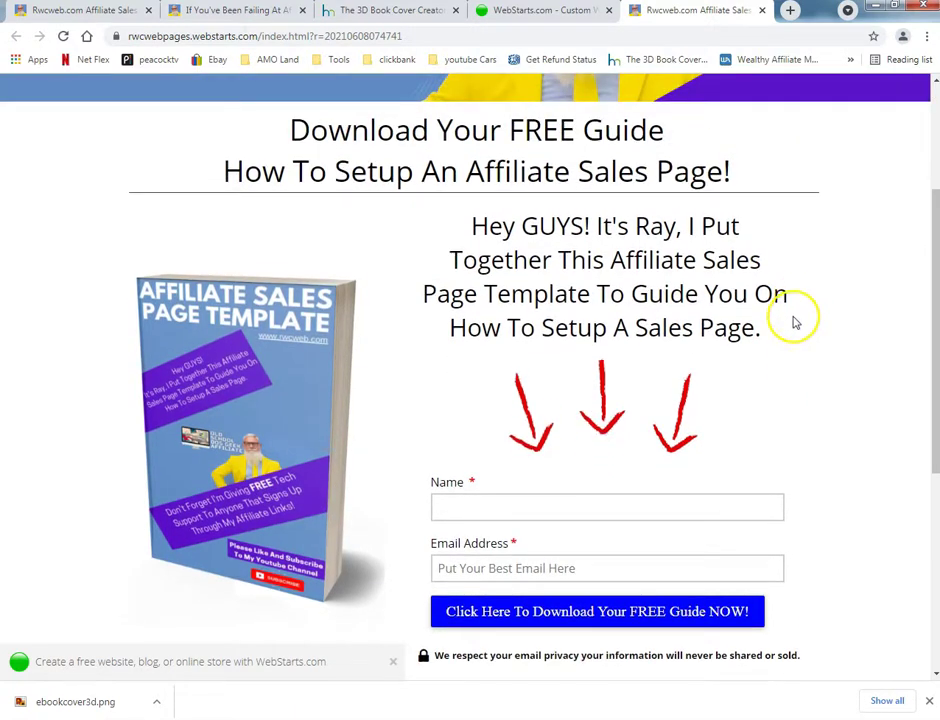
scroll(797, 320, "down", 2)
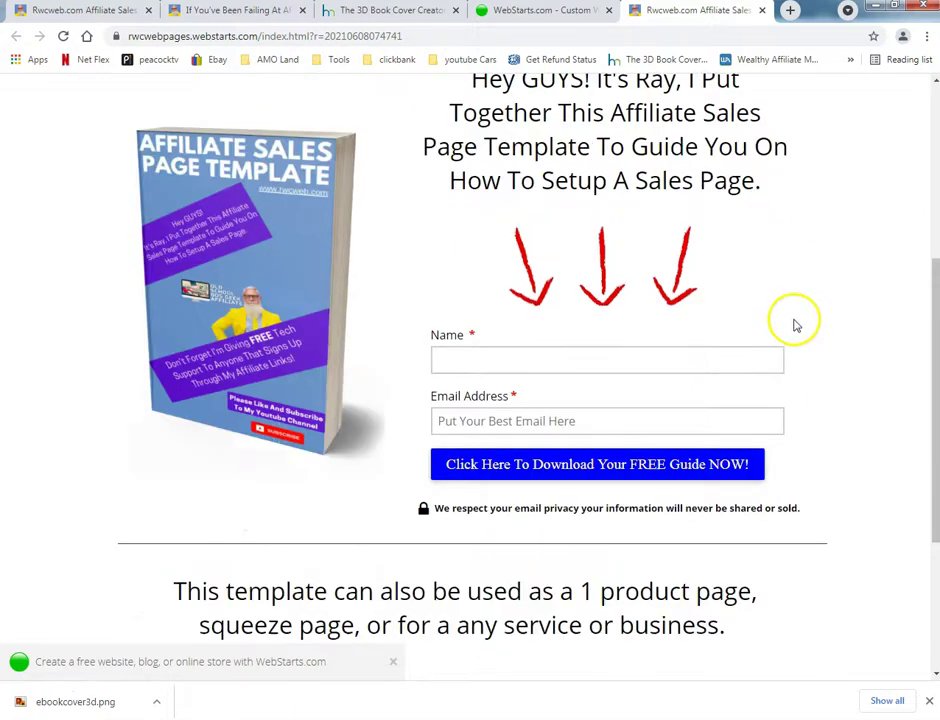
scroll(797, 318, "up", 2)
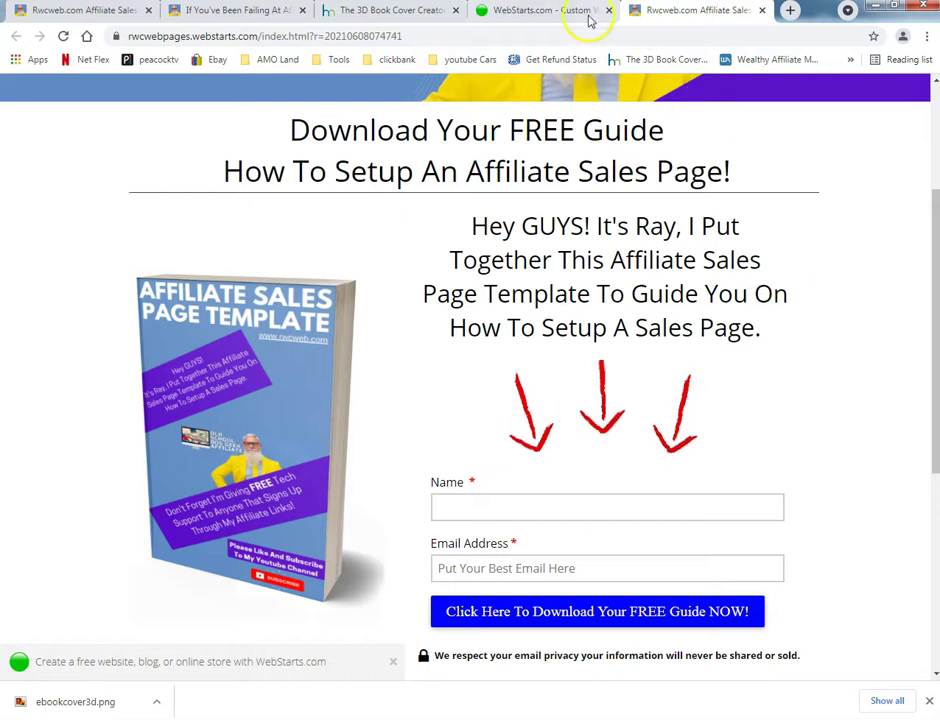
- Reload the 3D book cover creator and choose a book mockup template
left_click(358, 14)
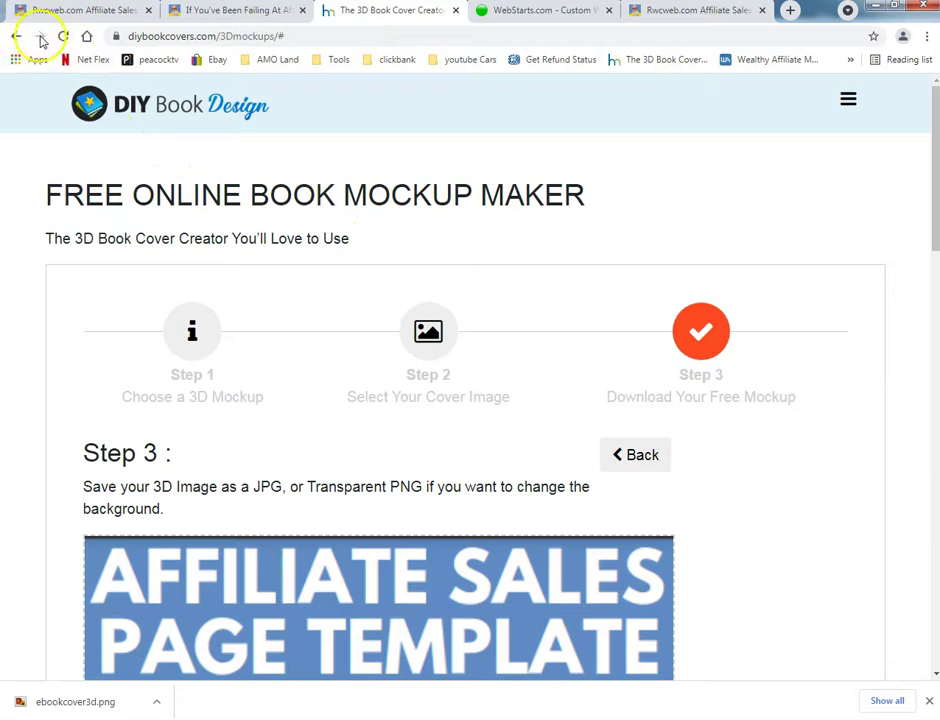
left_click(63, 37)
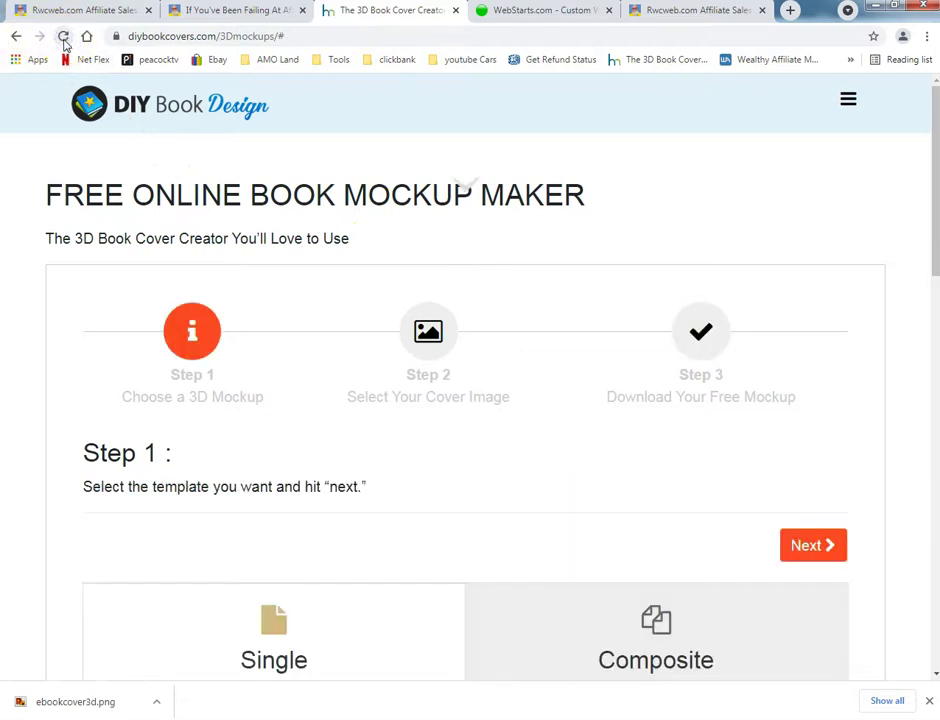
scroll(80, 210, "down", 7)
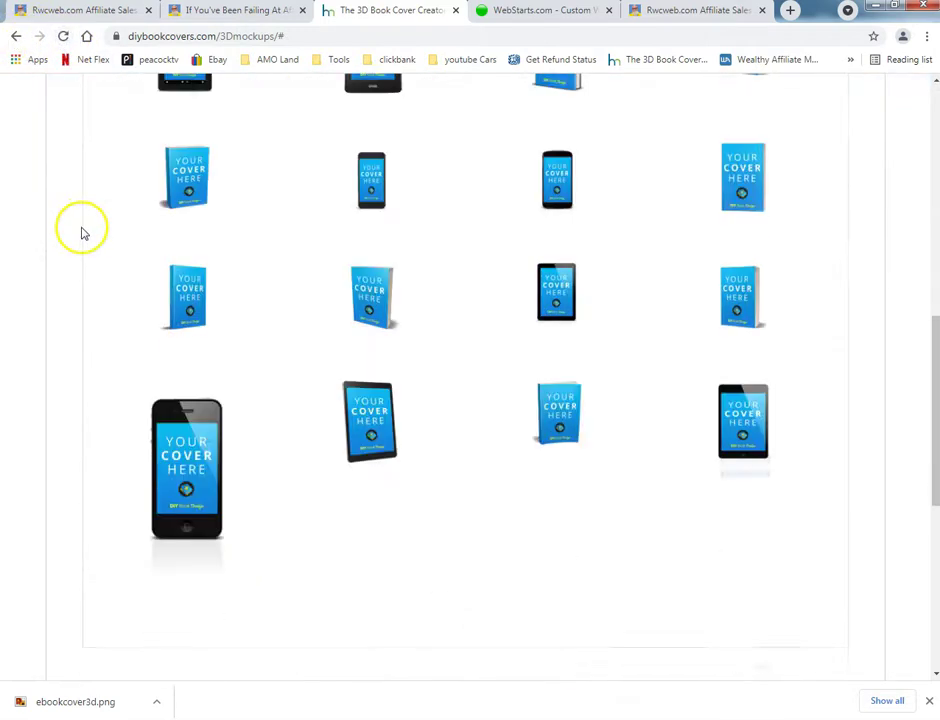
scroll(309, 352, "up", 1)
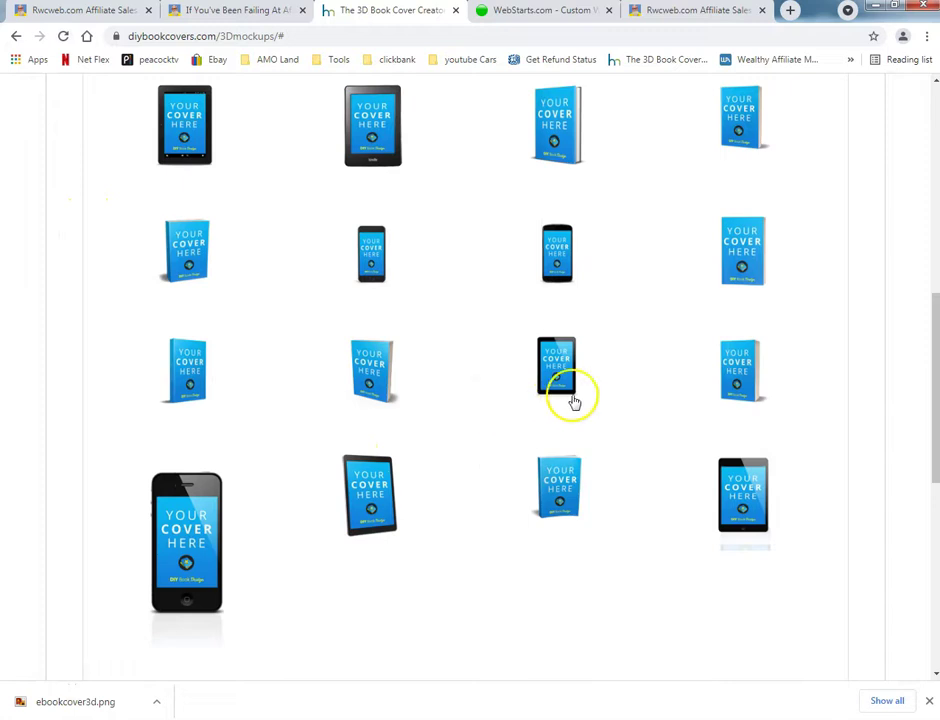
scroll(610, 395, "up", 1)
left_click(741, 336)
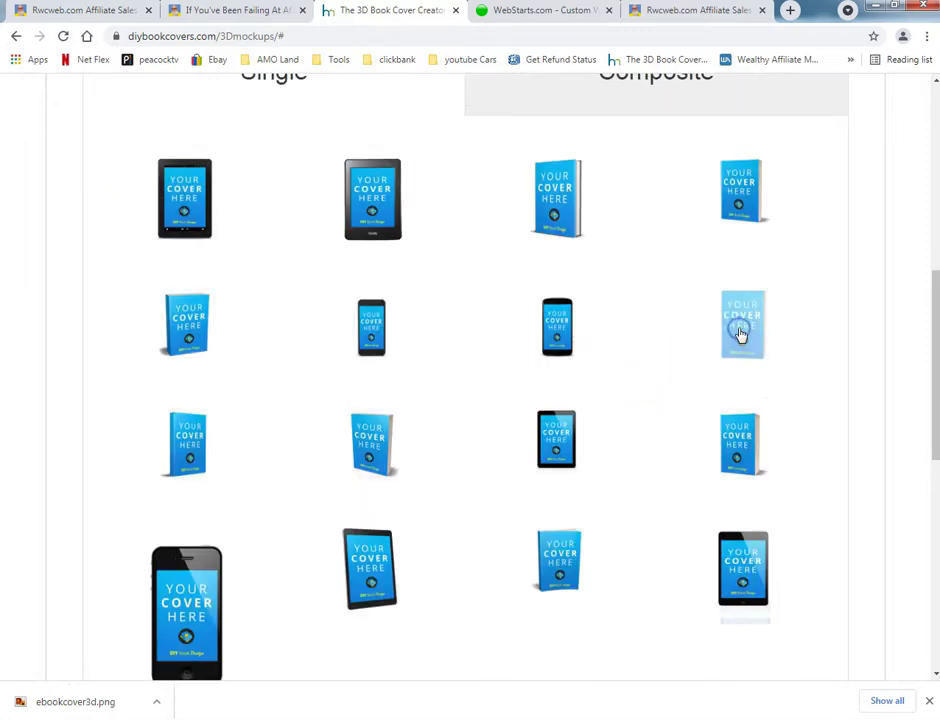
scroll(709, 315, "up", 2)
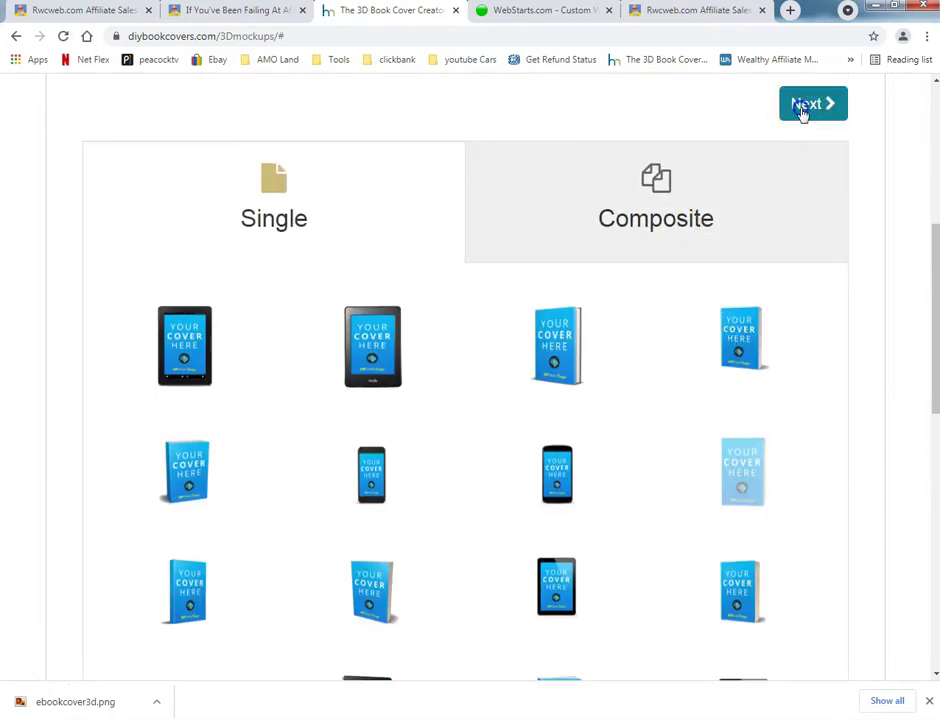
- Upload the ebookcover image as the front cover file
left_click(801, 110)
left_click(573, 187)
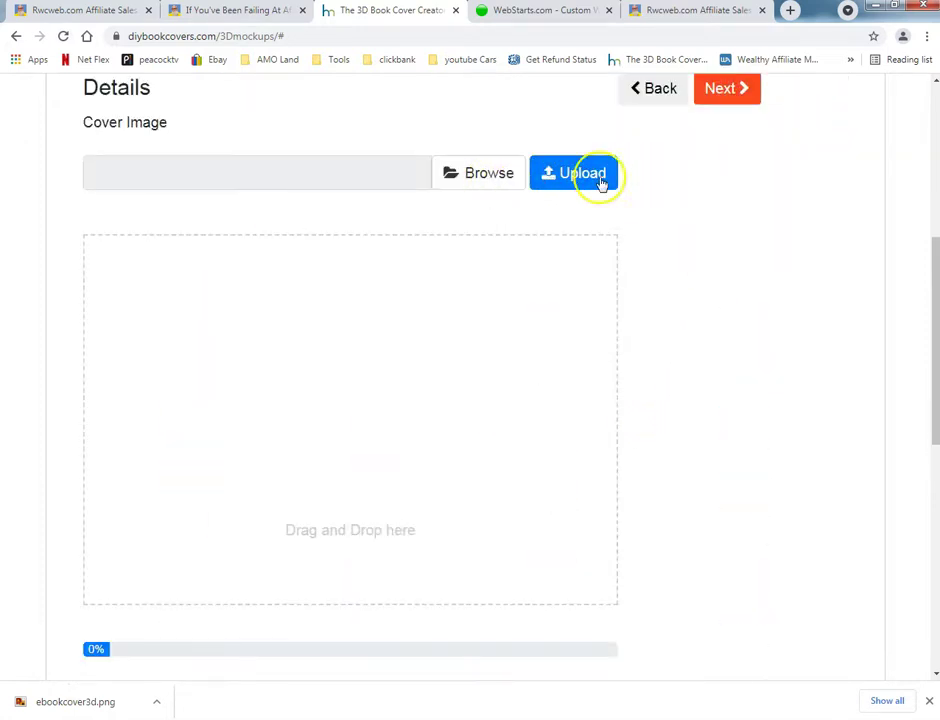
left_click(472, 174)
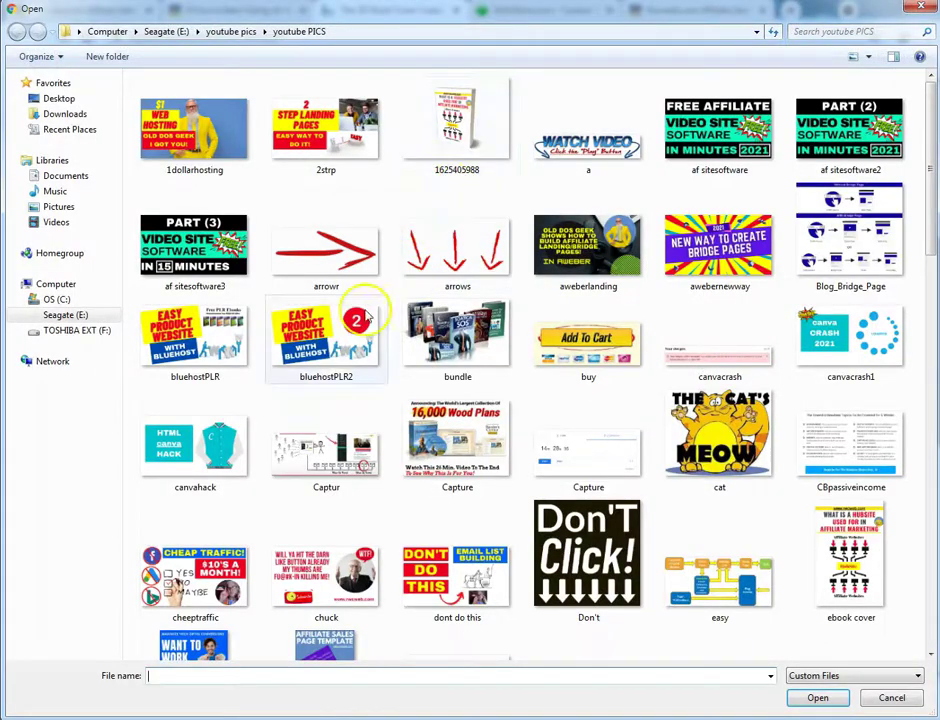
left_click(323, 362)
scroll(315, 361, "down", 8)
scroll(314, 363, "up", 2)
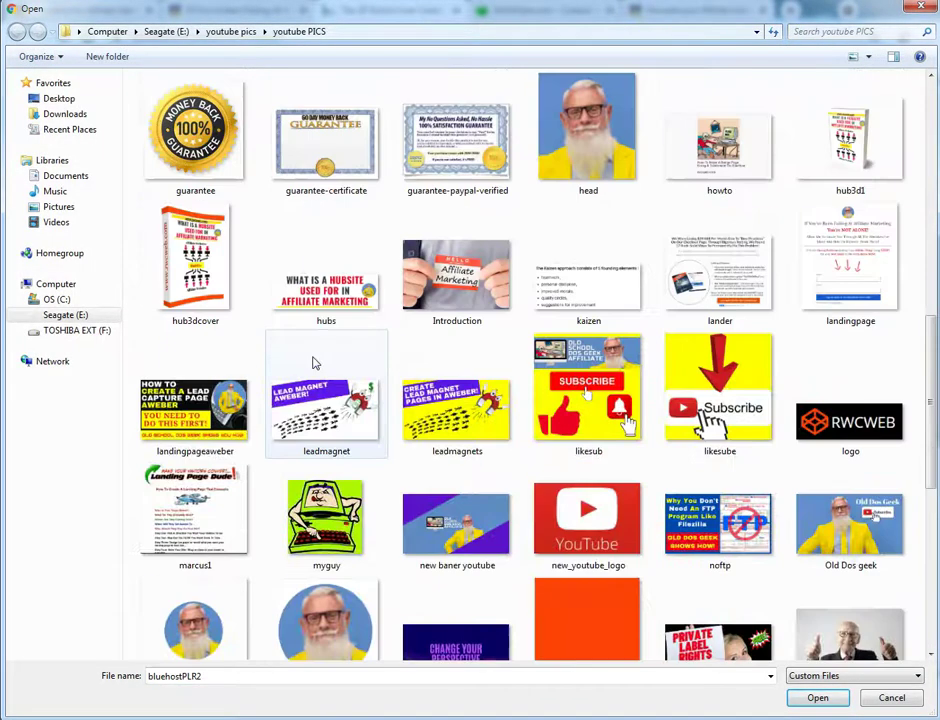
scroll(313, 363, "down", 3)
scroll(313, 363, "up", 3)
scroll(313, 363, "down", 6)
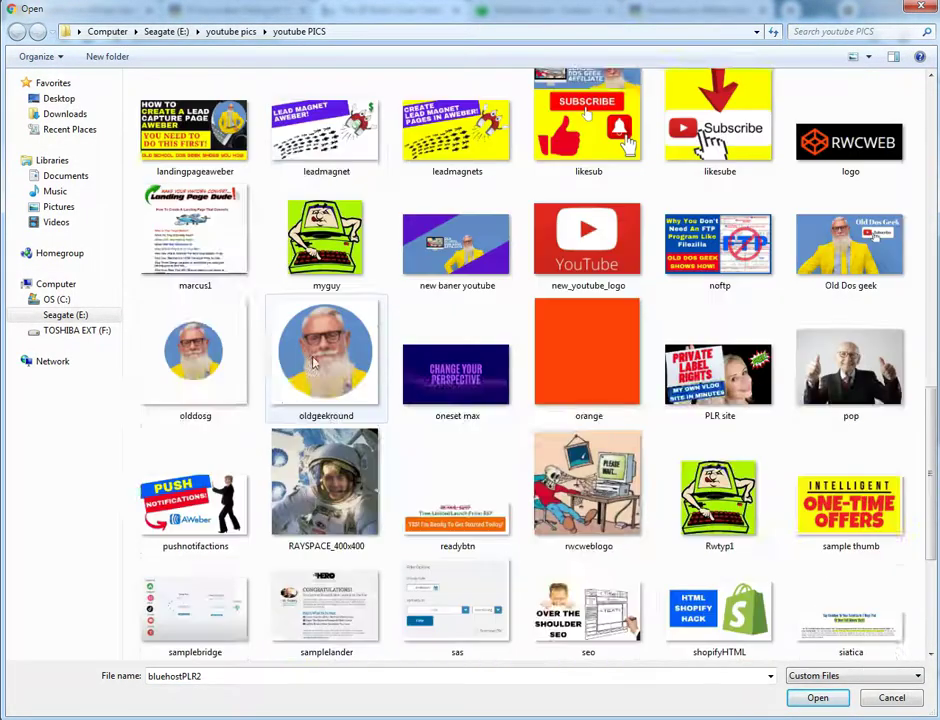
scroll(313, 365, "up", 5)
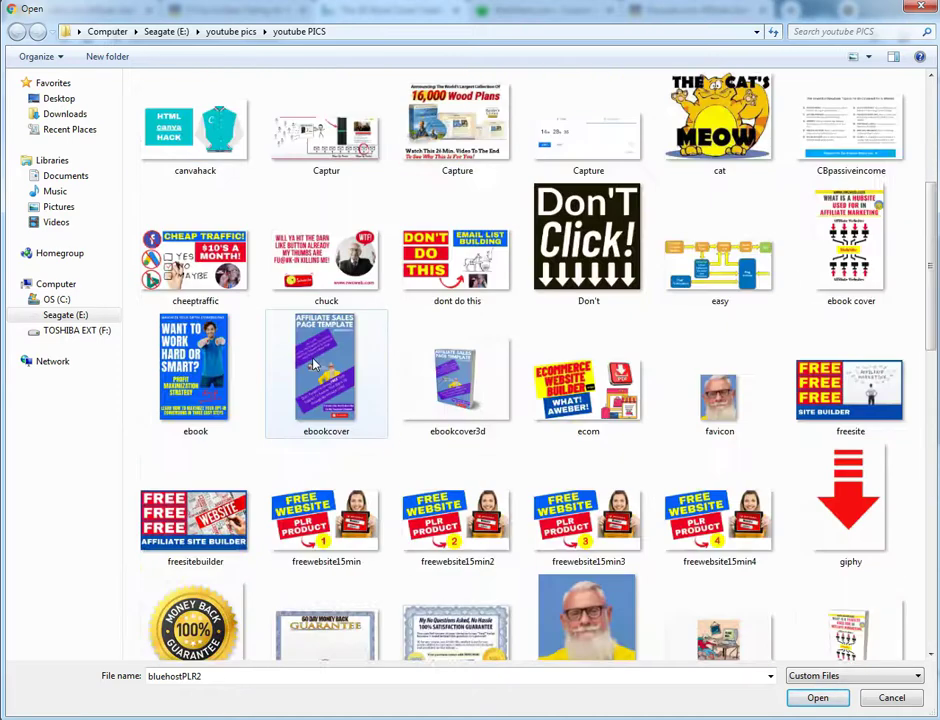
left_click(320, 322)
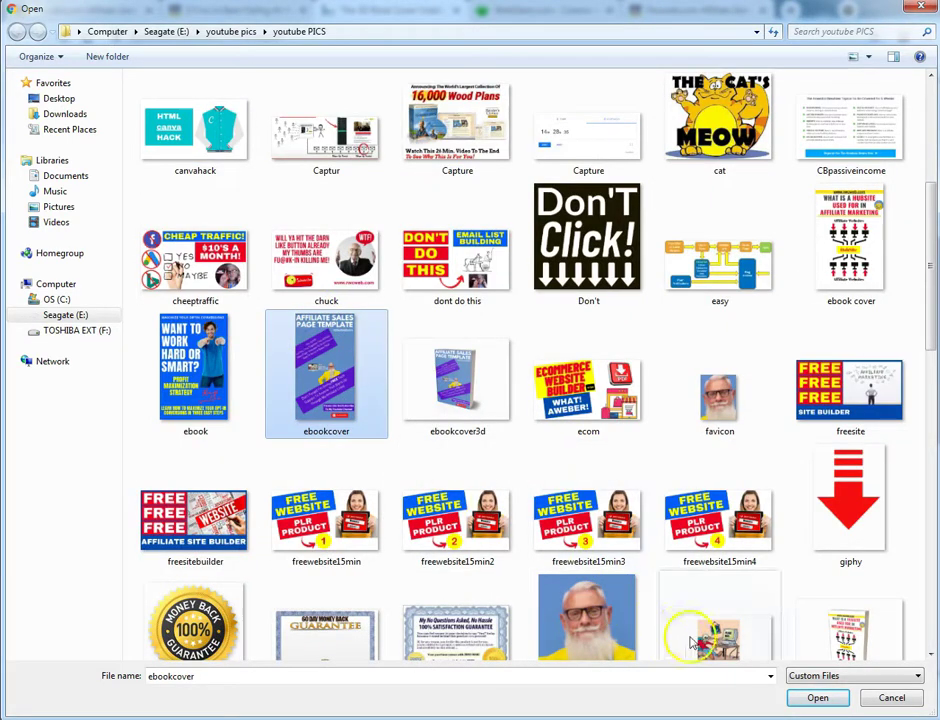
left_click(818, 698)
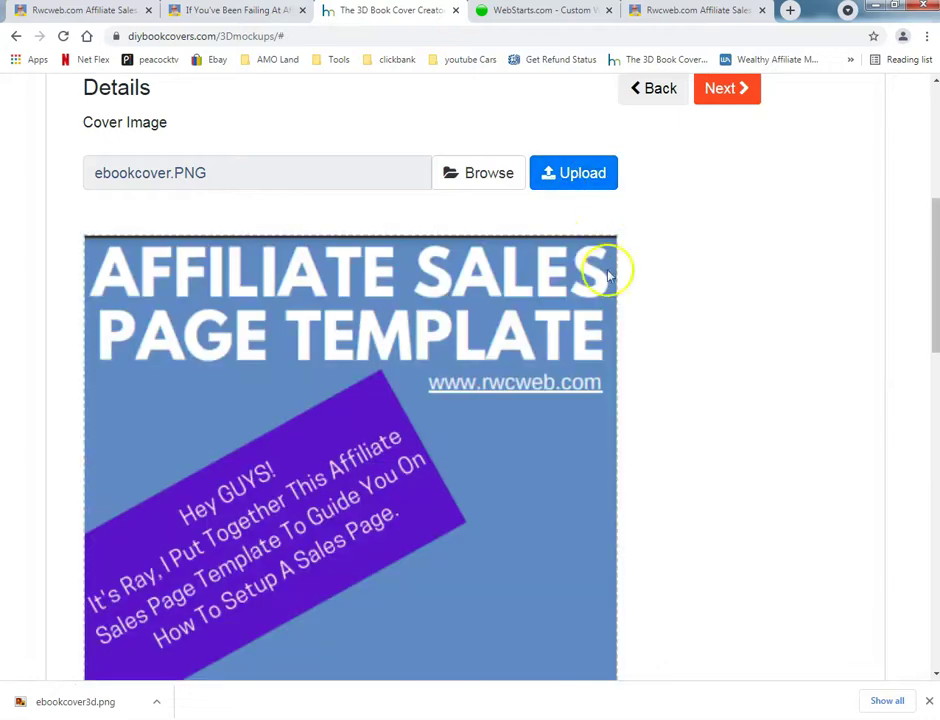
- Advance to Step 3 to generate the 3D mockup from the new cover
scroll(518, 346, "down", 4)
scroll(505, 357, "down", 5)
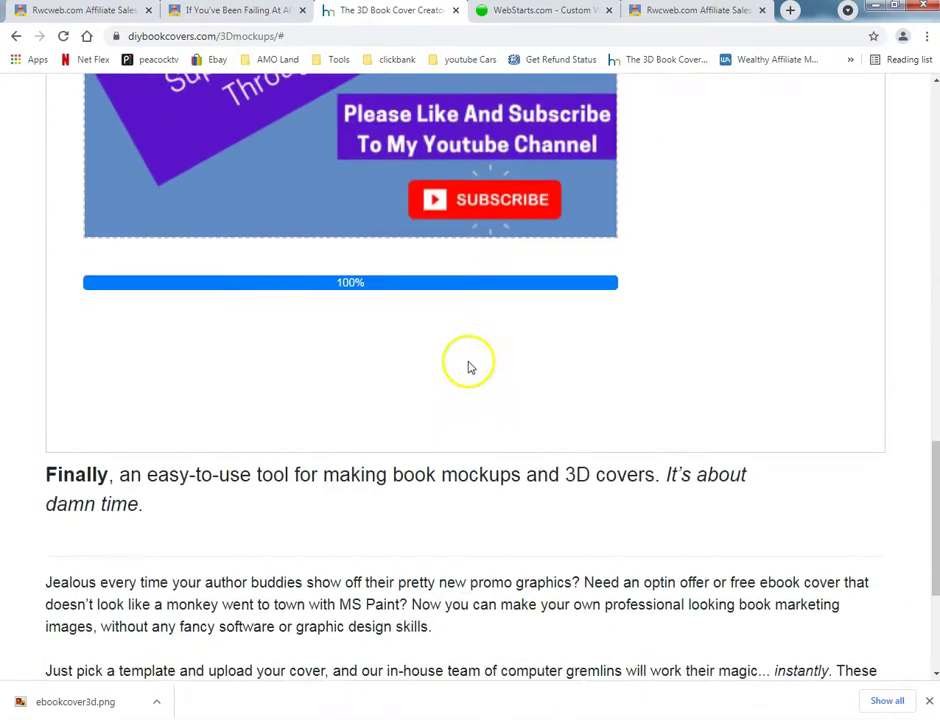
scroll(712, 370, "up", 8)
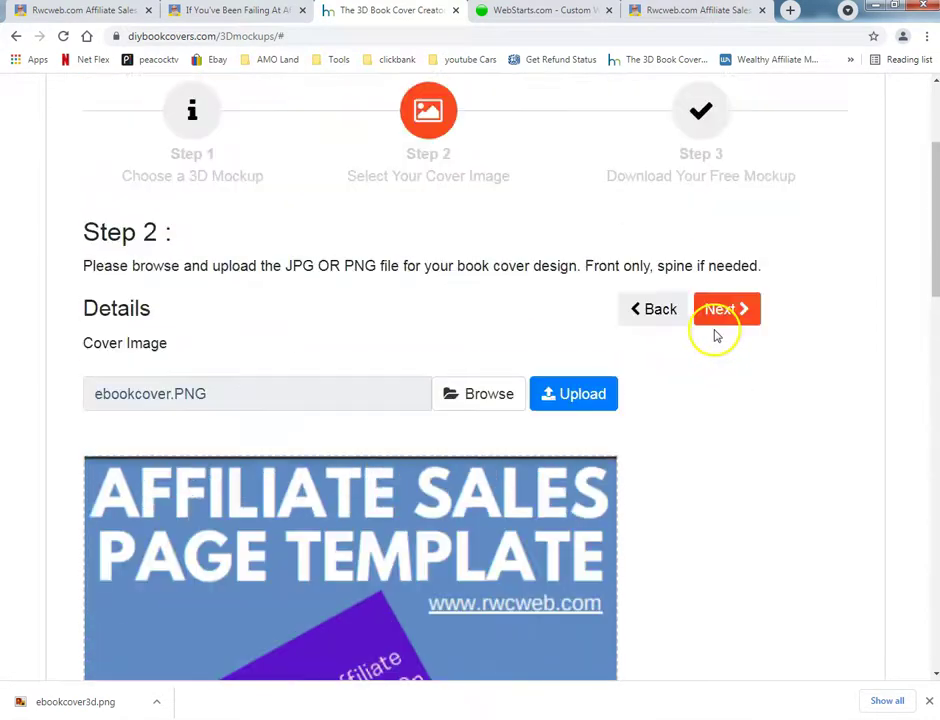
left_click(718, 312)
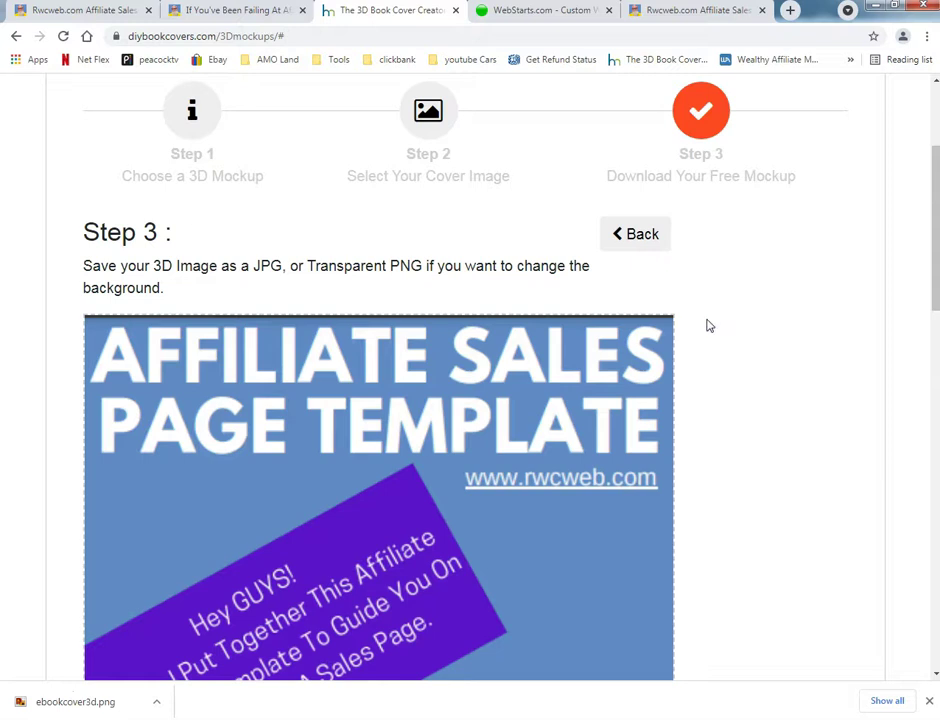
- Download the mockup as a transparent PNG named ebookcover3d, replacing the existing file
scroll(707, 325, "down", 8)
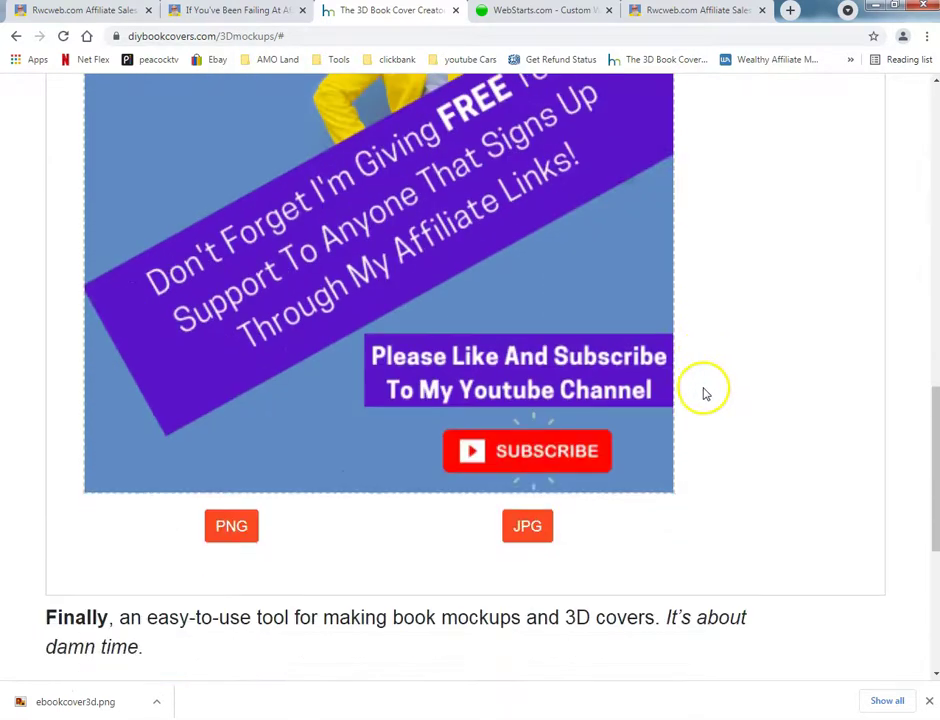
left_click(231, 527)
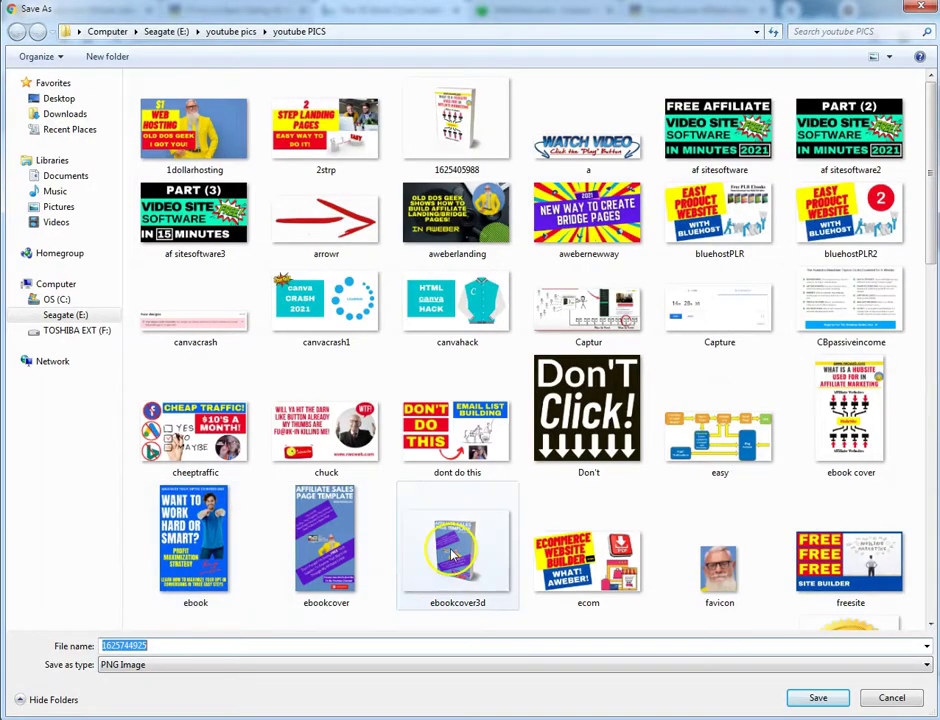
left_click(452, 556)
left_click(808, 698)
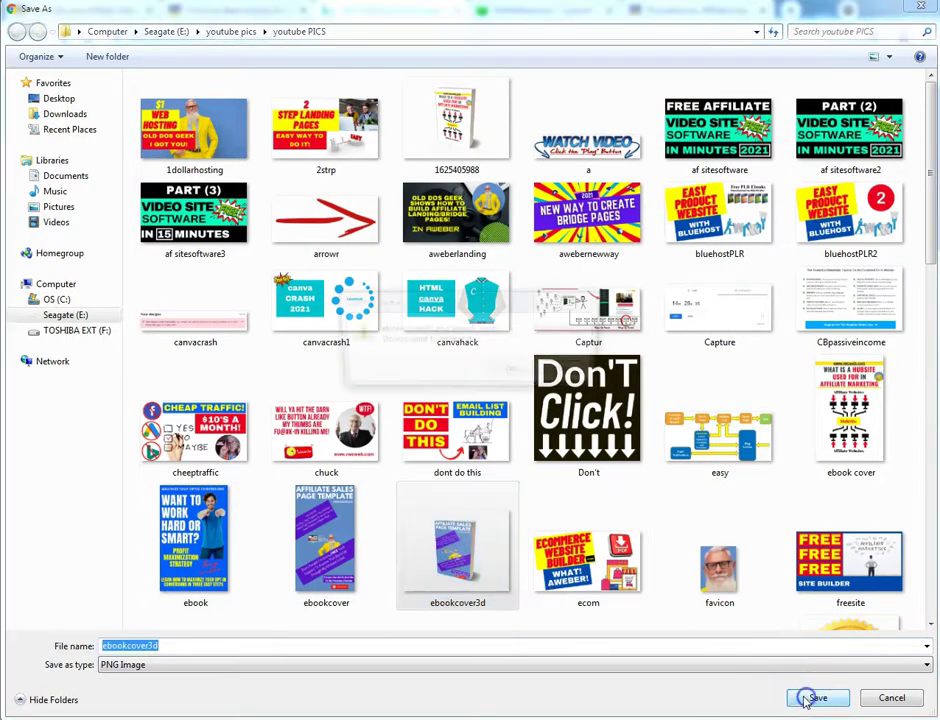
left_click(516, 372)
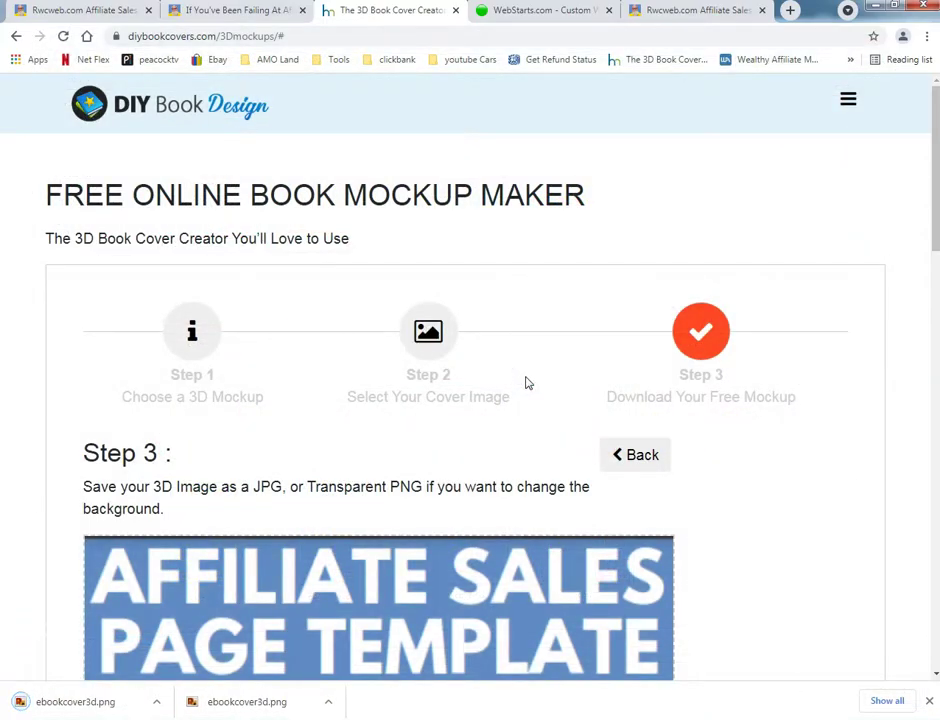
left_click(930, 702)
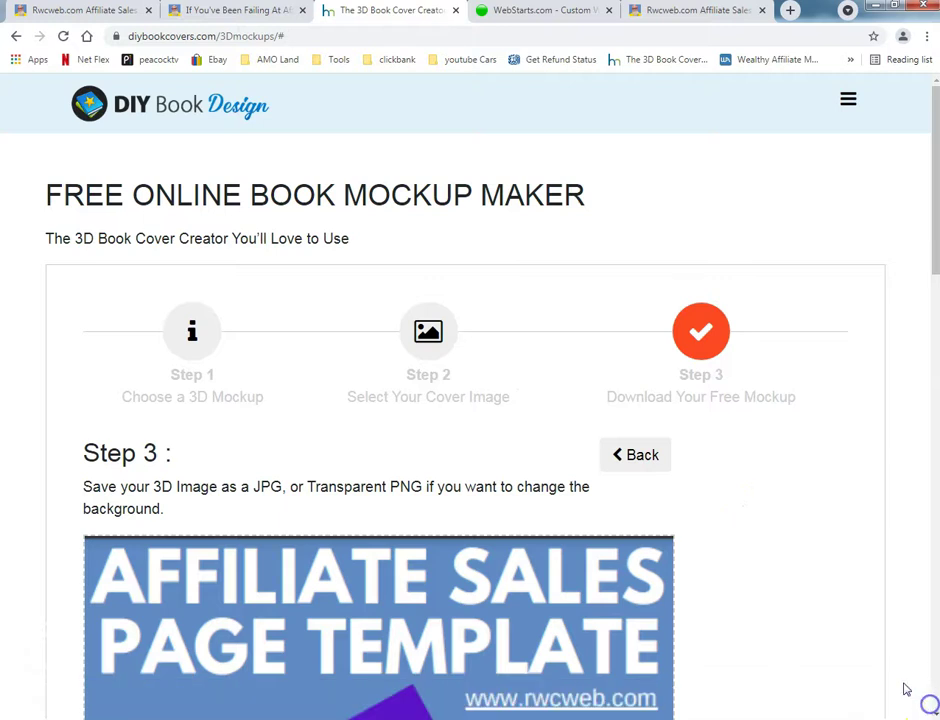
- Delete the old book image from the page and trash the old ebookcover3d library file
left_click(557, 14)
left_click(240, 200)
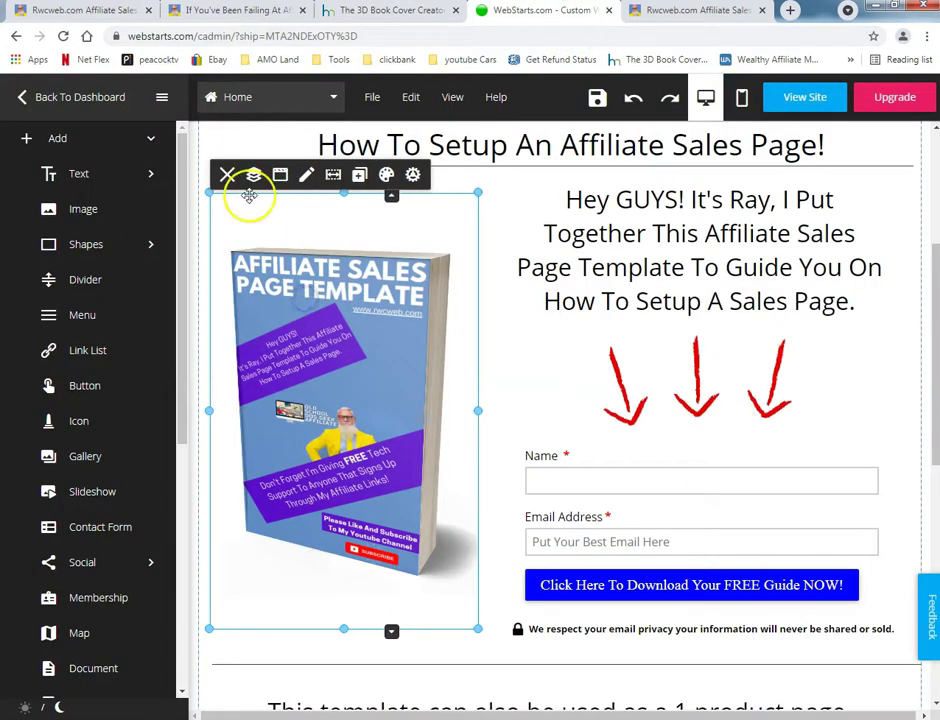
left_click(230, 175)
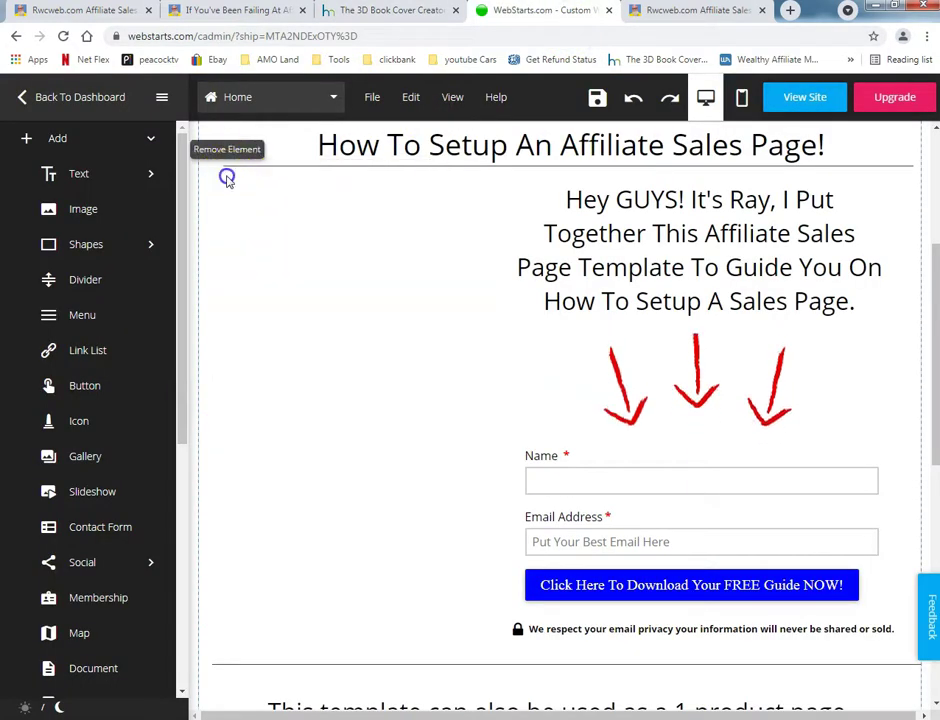
left_click(106, 213)
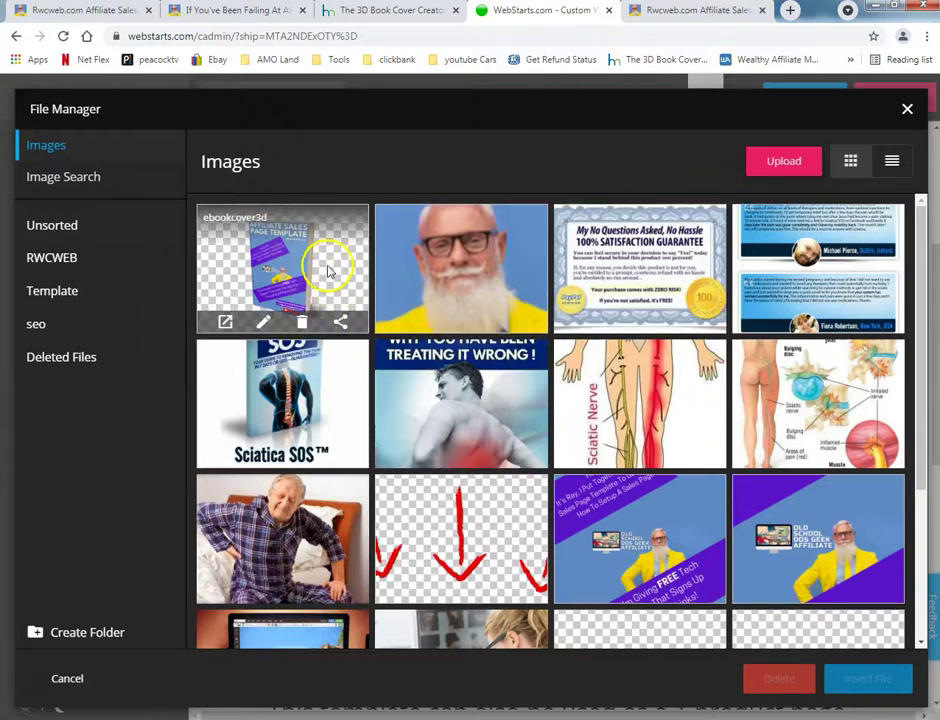
left_click(302, 321)
left_click(514, 438)
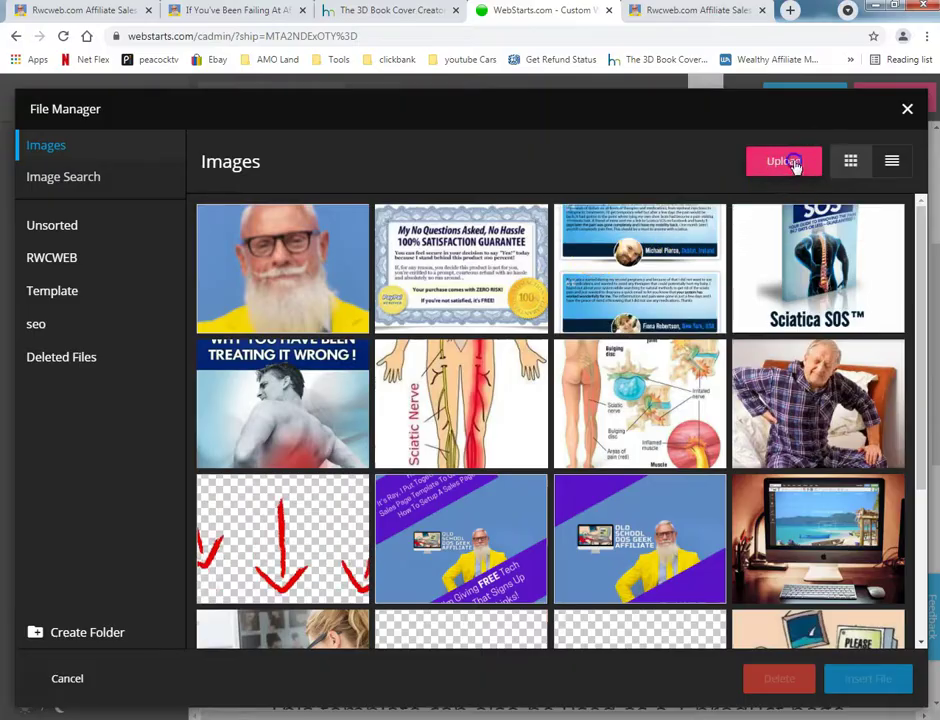
- Upload the new ebookcover3d image to File Manager and insert it onto the page
left_click(785, 162)
left_click(315, 460)
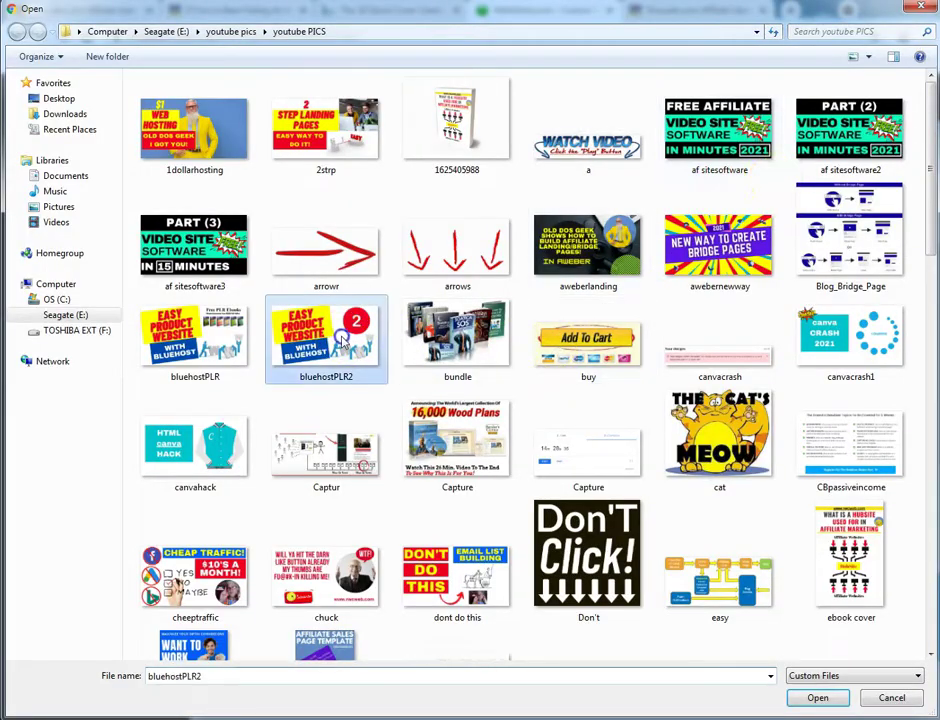
scroll(340, 343, "down", 3)
left_click(455, 343)
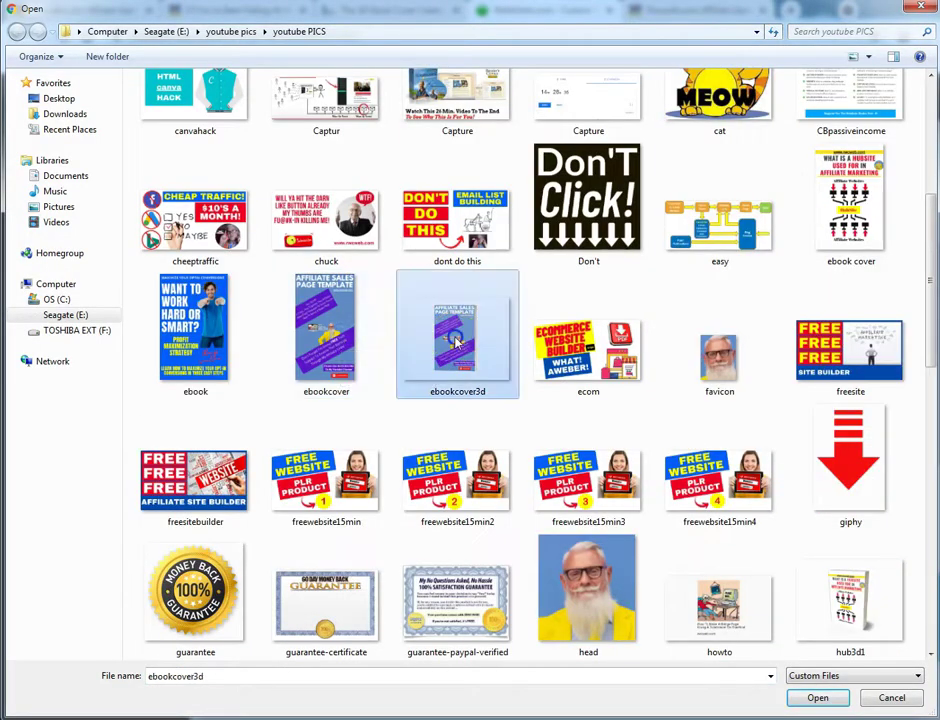
right_click(455, 343)
left_click(494, 369)
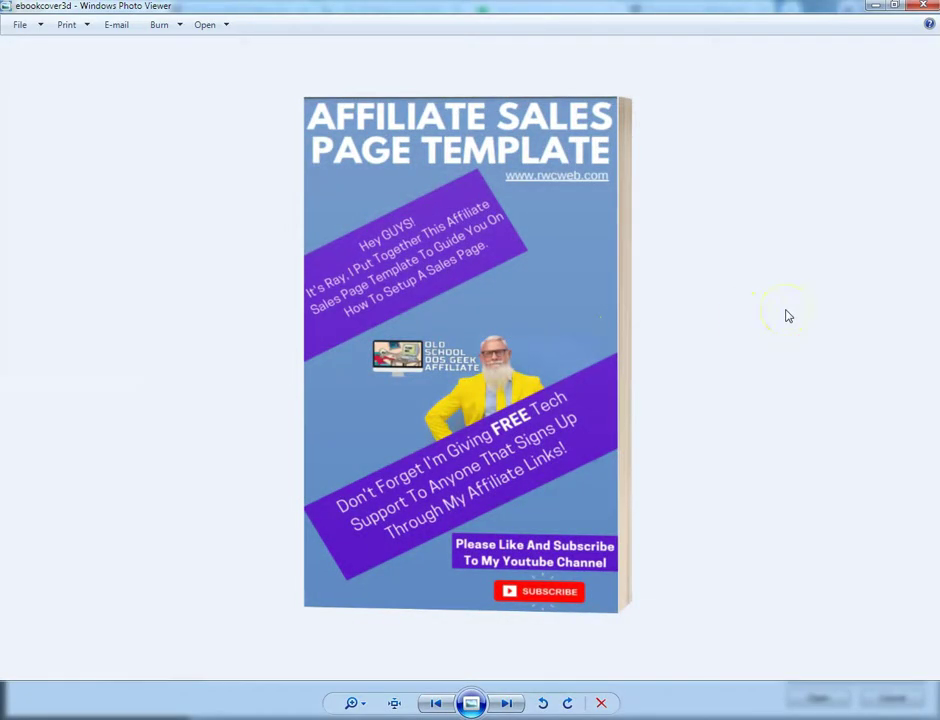
left_click(924, 7)
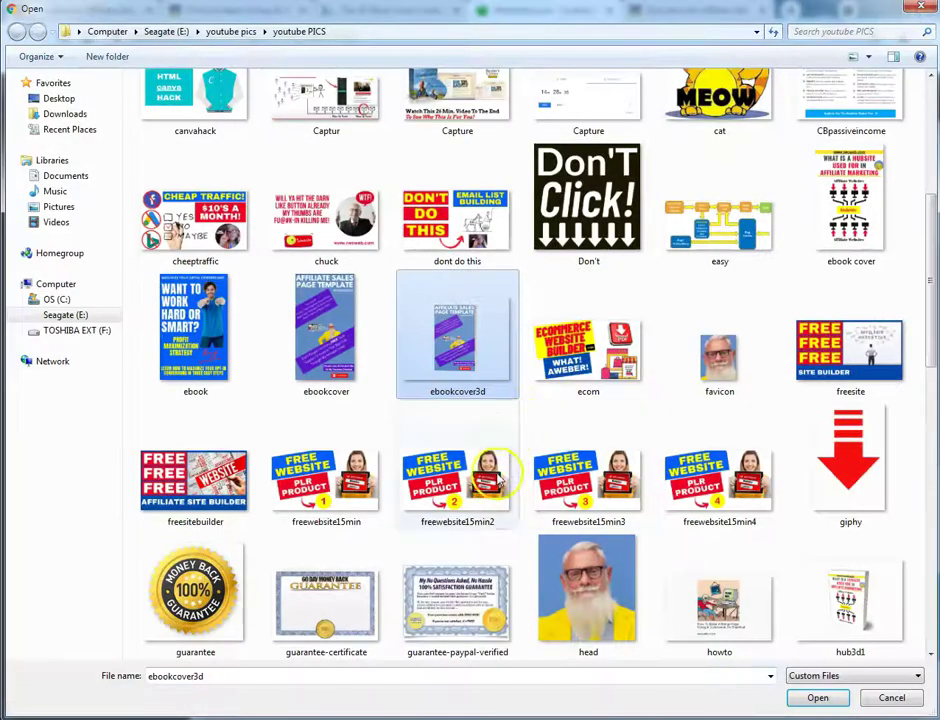
left_click(816, 699)
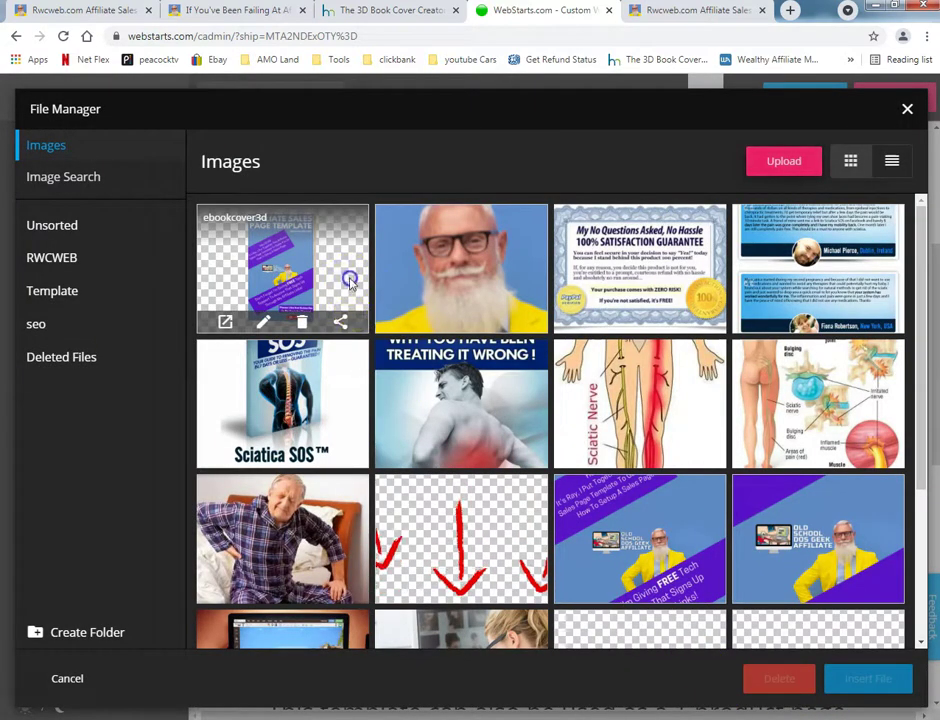
left_click(285, 262)
left_click(862, 676)
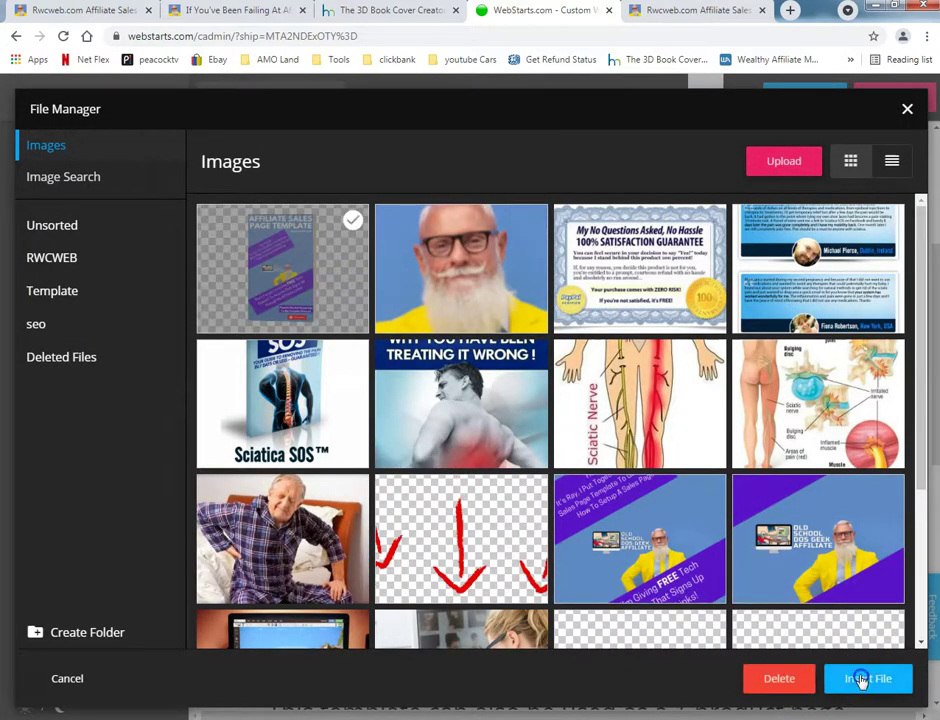
- Move and enlarge the mockup left of the signup form, save, and view the live page
left_click_drag(419, 530, 356, 341)
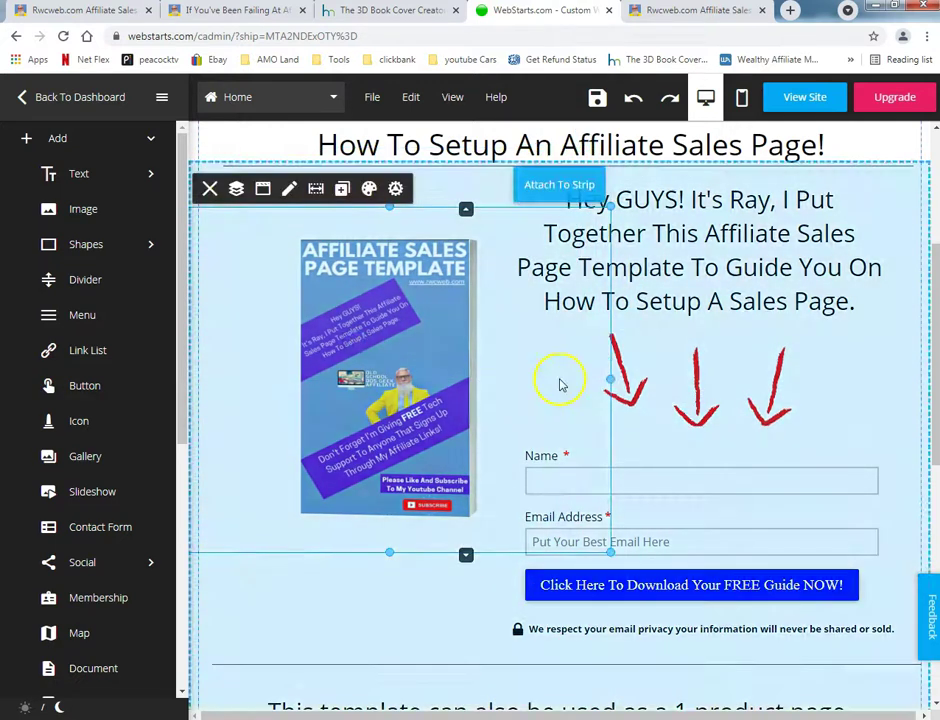
left_click_drag(612, 380, 432, 390)
left_click_drag(312, 402, 364, 403)
left_click(344, 516)
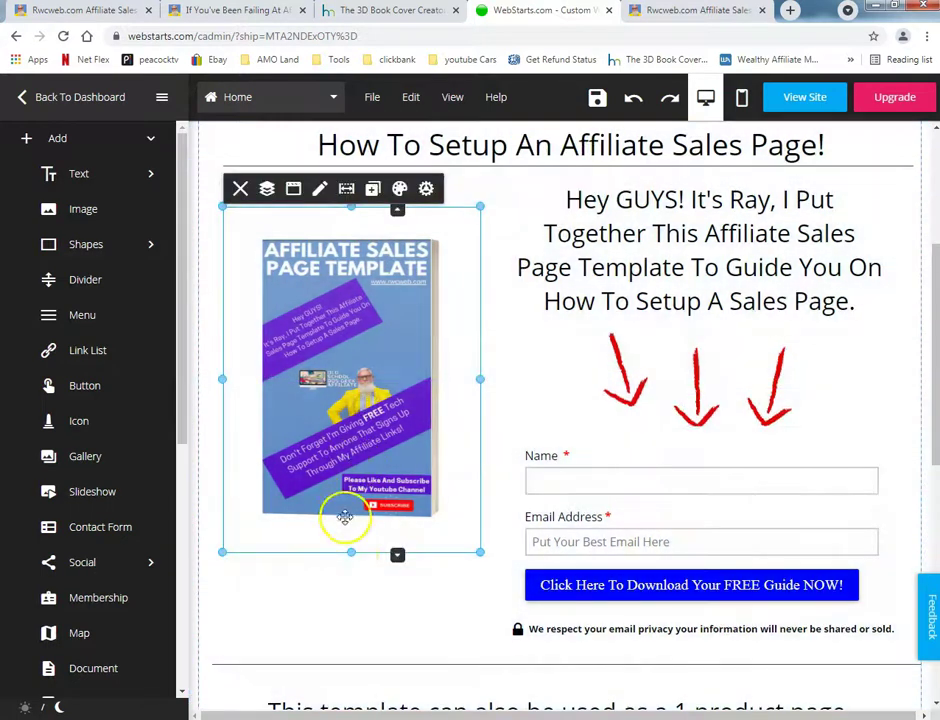
left_click_drag(351, 554, 351, 593)
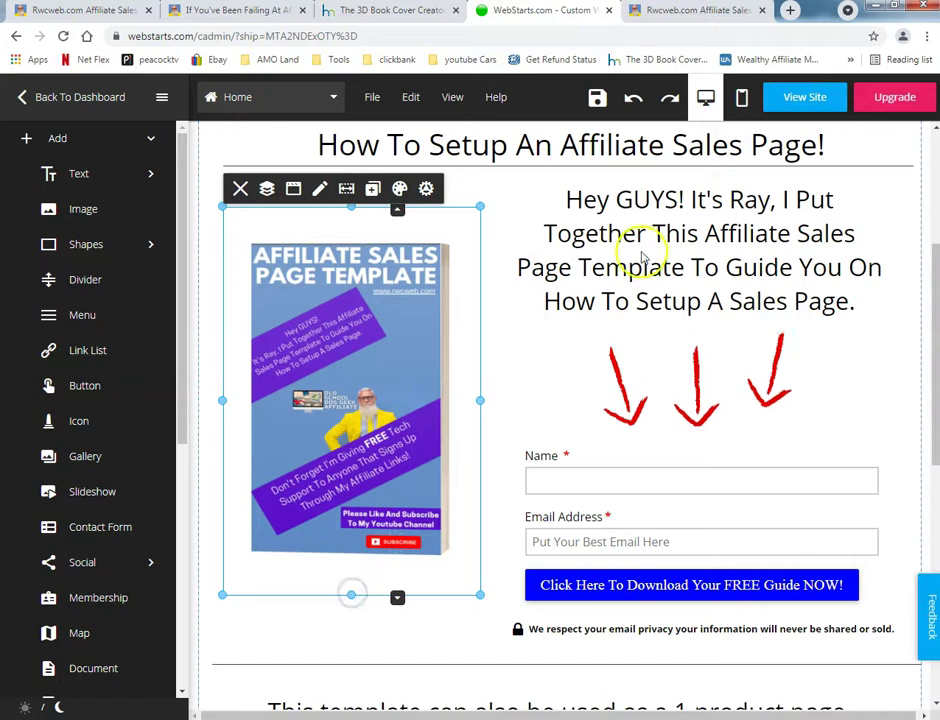
left_click(598, 100)
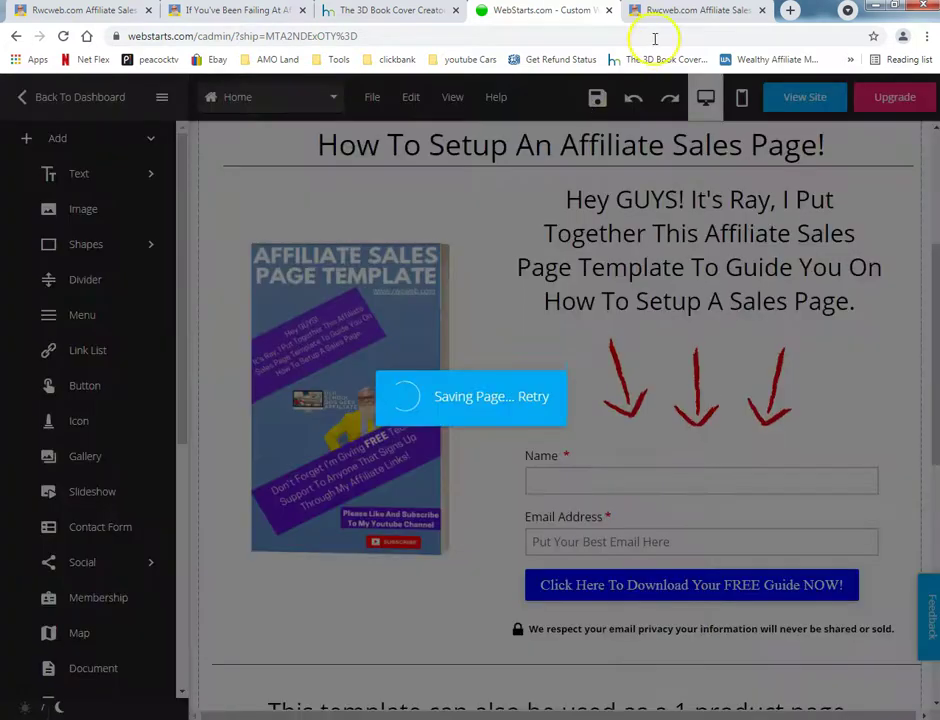
left_click(673, 12)
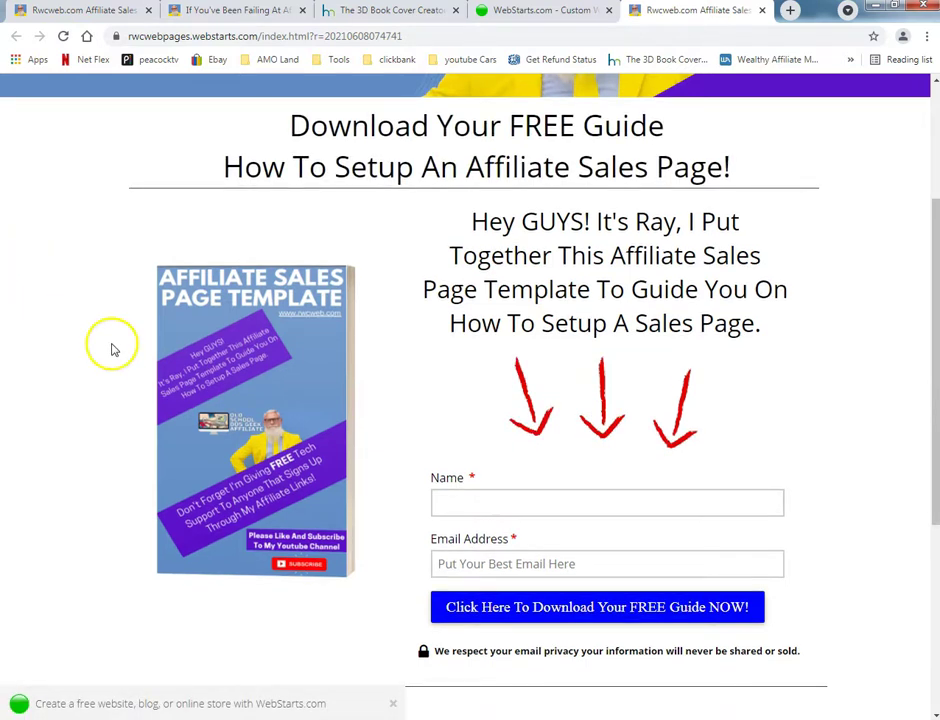
- Delete the book-cover image beside the WebStarts signup form and return to the cover creator
scroll(111, 348, "down", 2)
scroll(111, 350, "up", 3)
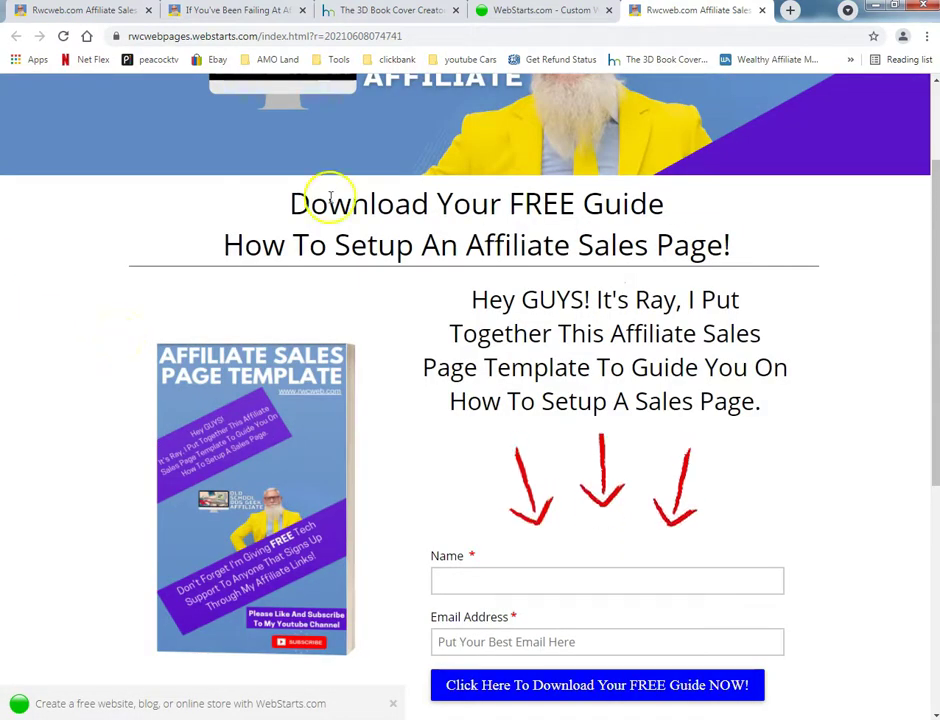
left_click(541, 12)
left_click(340, 336)
left_click(239, 189)
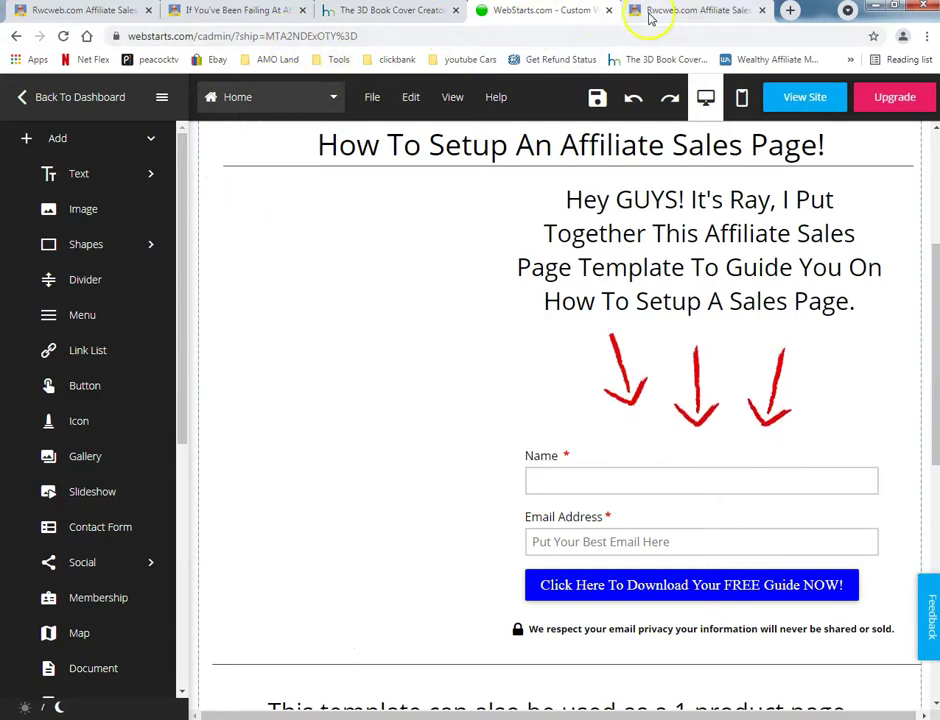
left_click(408, 12)
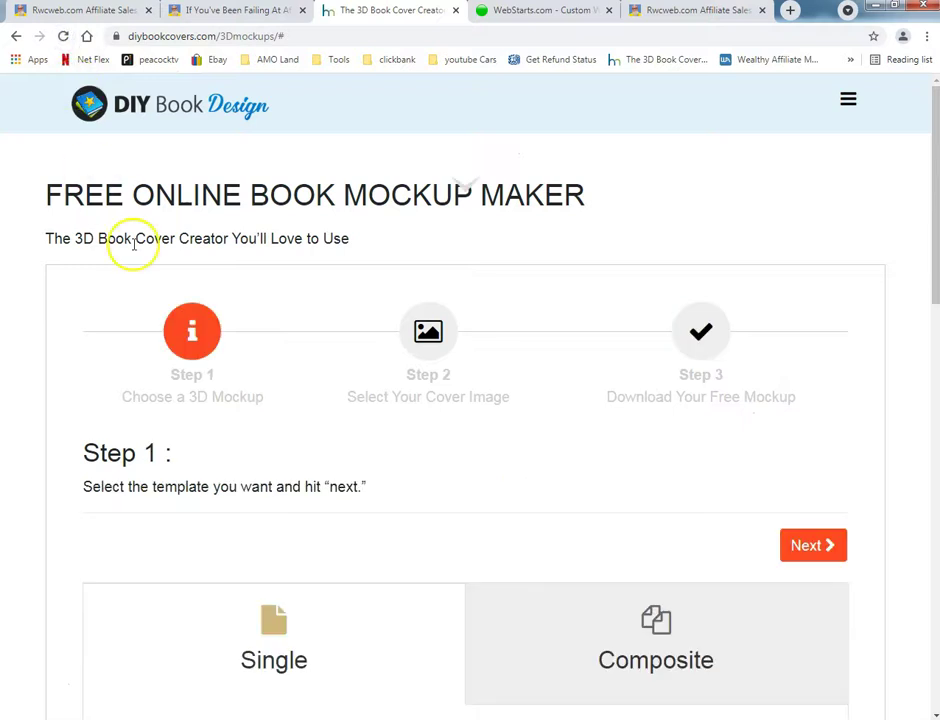
- Pick the standing paperback book template from the bottom row of the Single grid
scroll(130, 300, "down", 4)
scroll(190, 400, "down", 2)
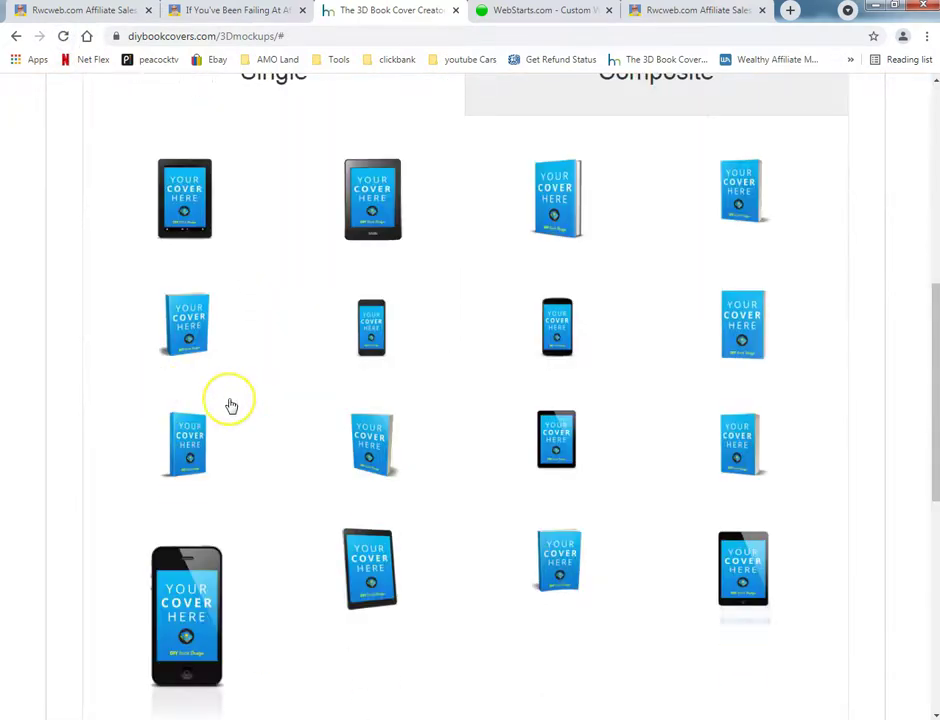
scroll(232, 403, "down", 1)
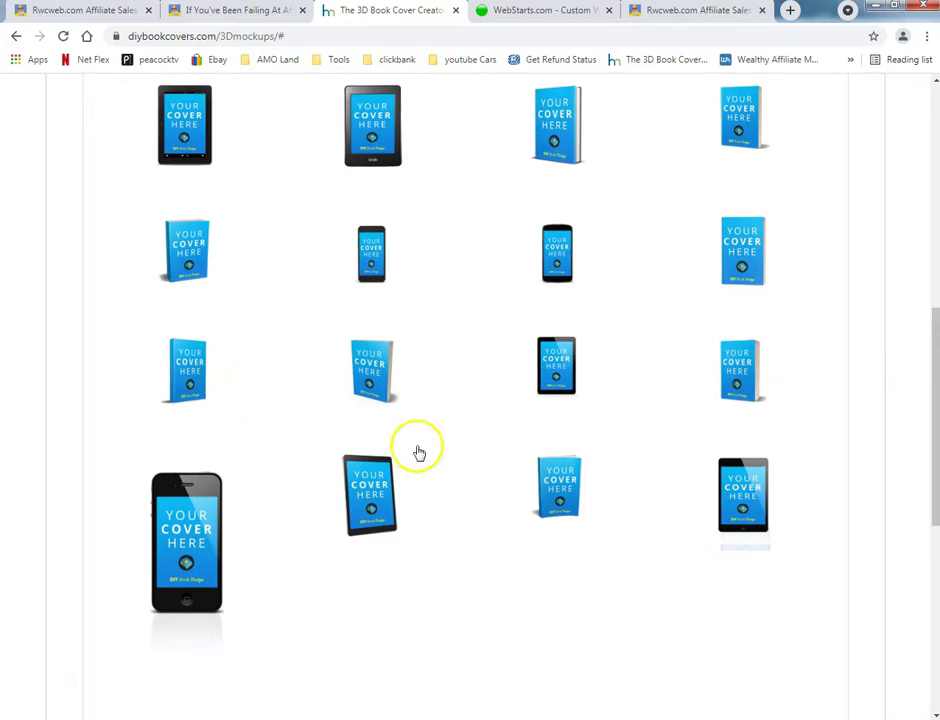
left_click(563, 488)
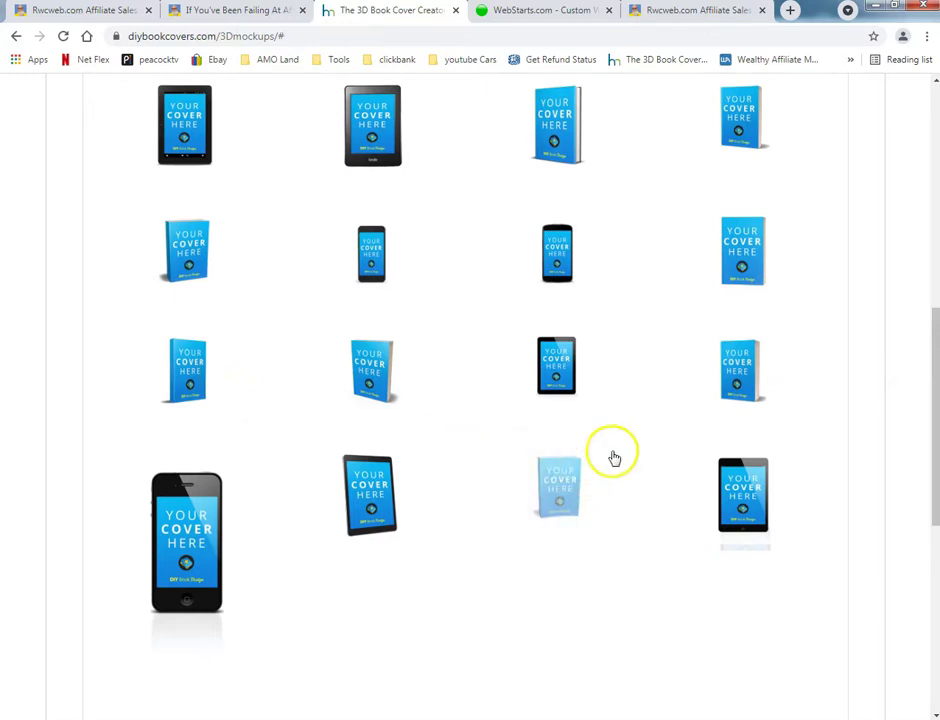
scroll(620, 450, "up", 3)
scroll(636, 433, "down", 3)
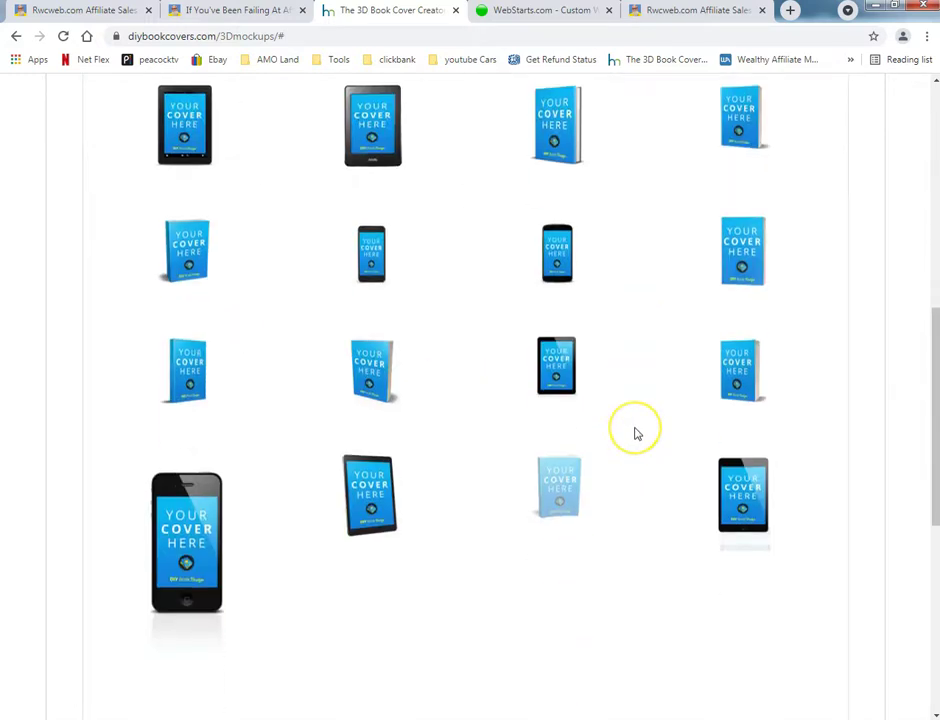
scroll(636, 433, "up", 4)
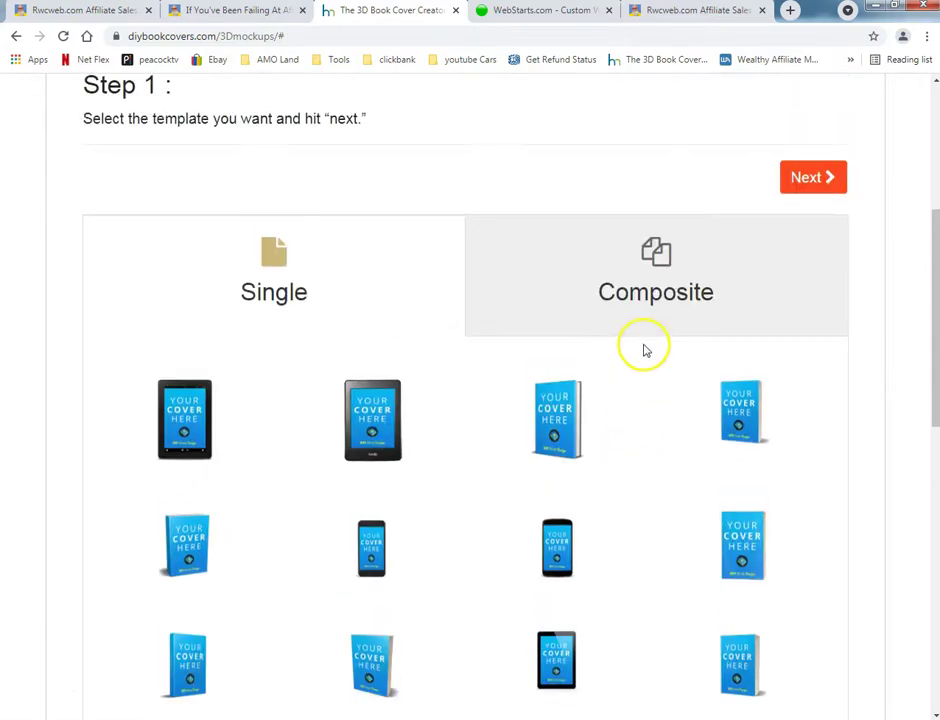
- Upload ebookcover.PNG as the front cover image
left_click(803, 178)
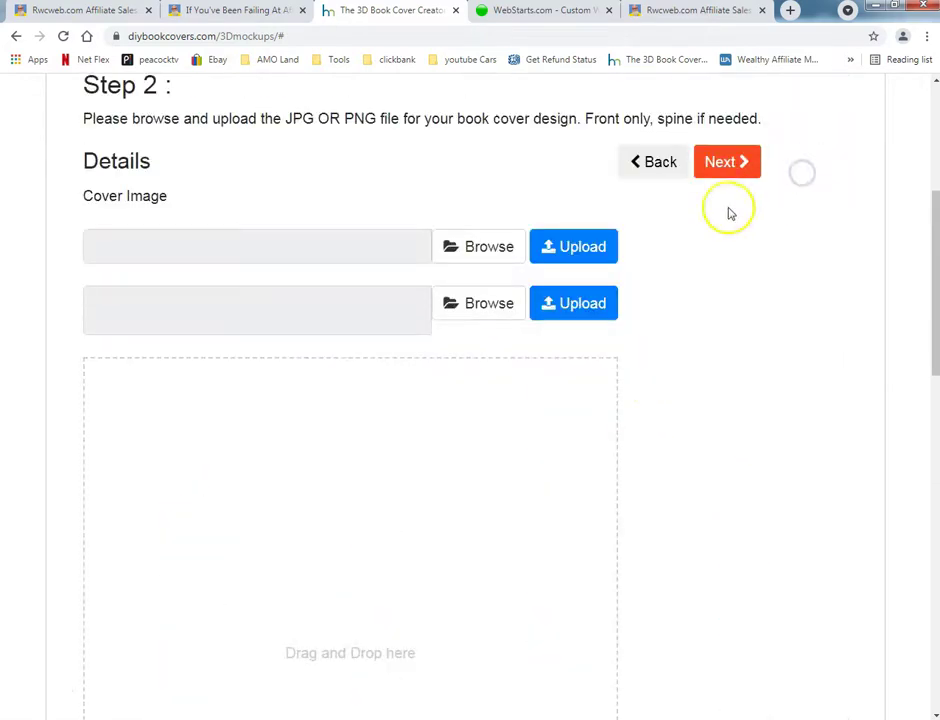
left_click(493, 256)
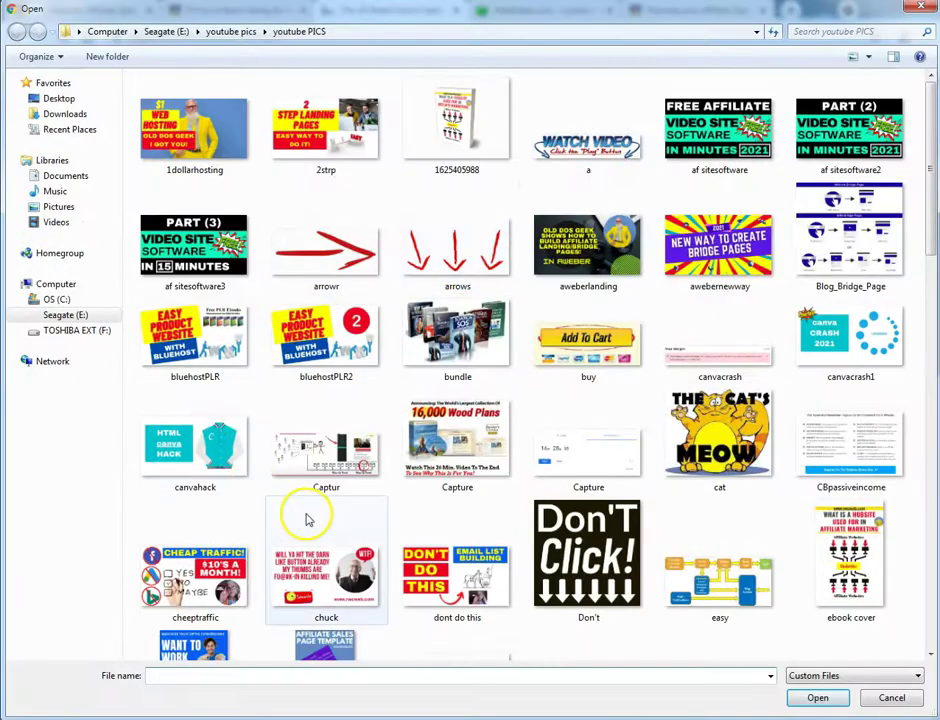
left_click(308, 570)
scroll(305, 570, "down", 7)
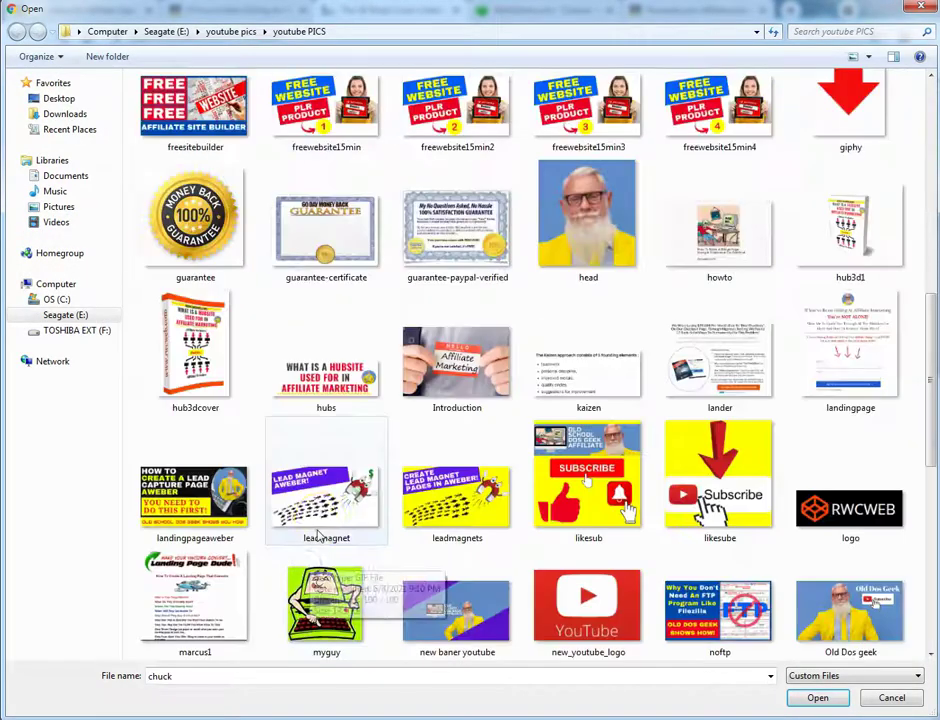
scroll(300, 572, "up", 6)
left_click(300, 570)
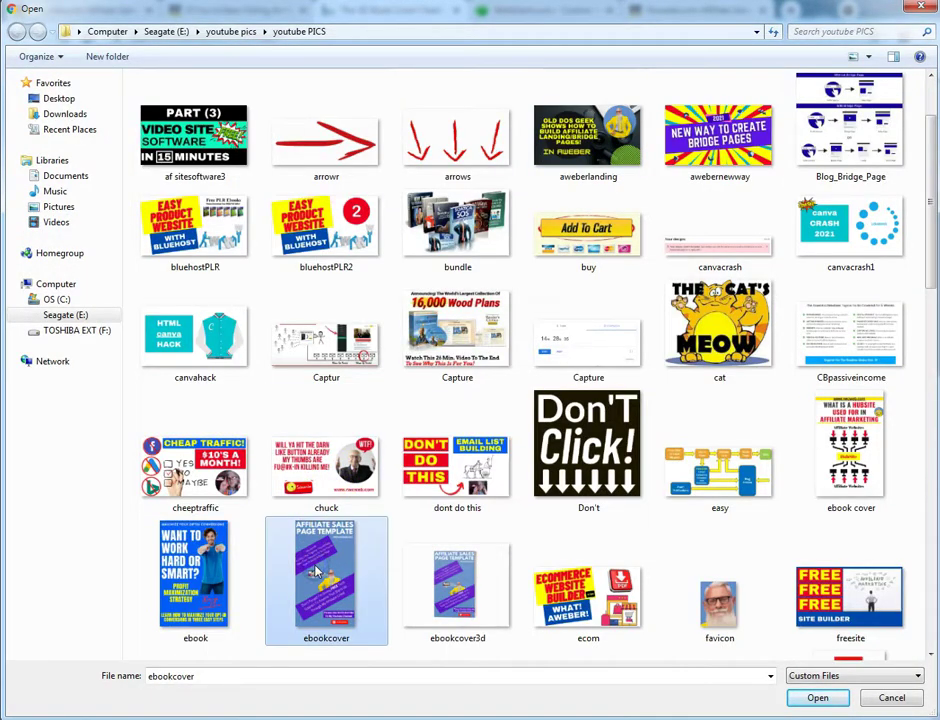
left_click(813, 700)
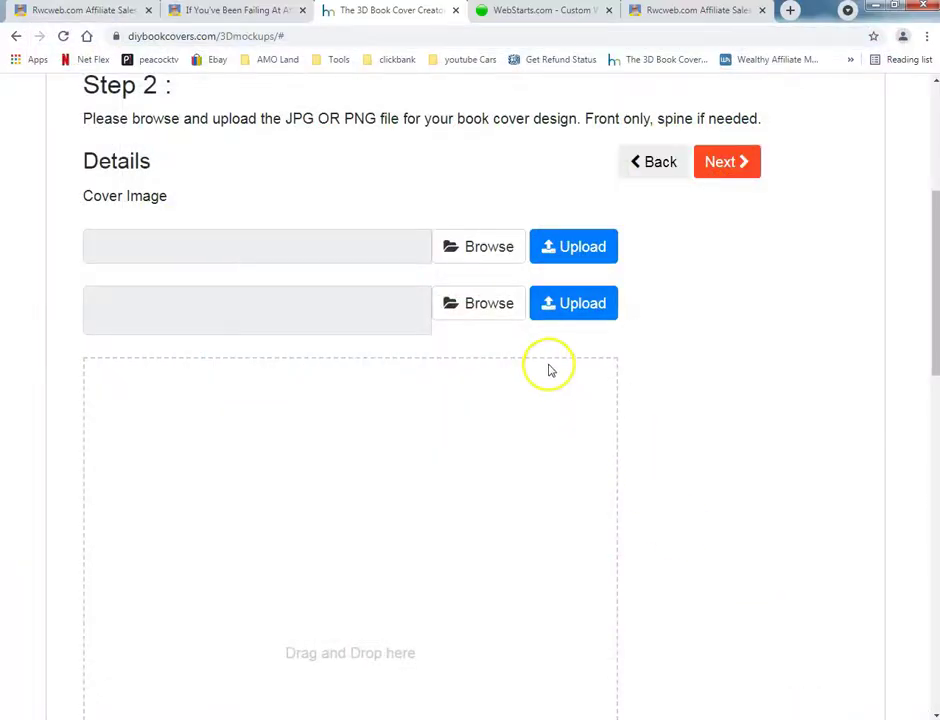
left_click(580, 243)
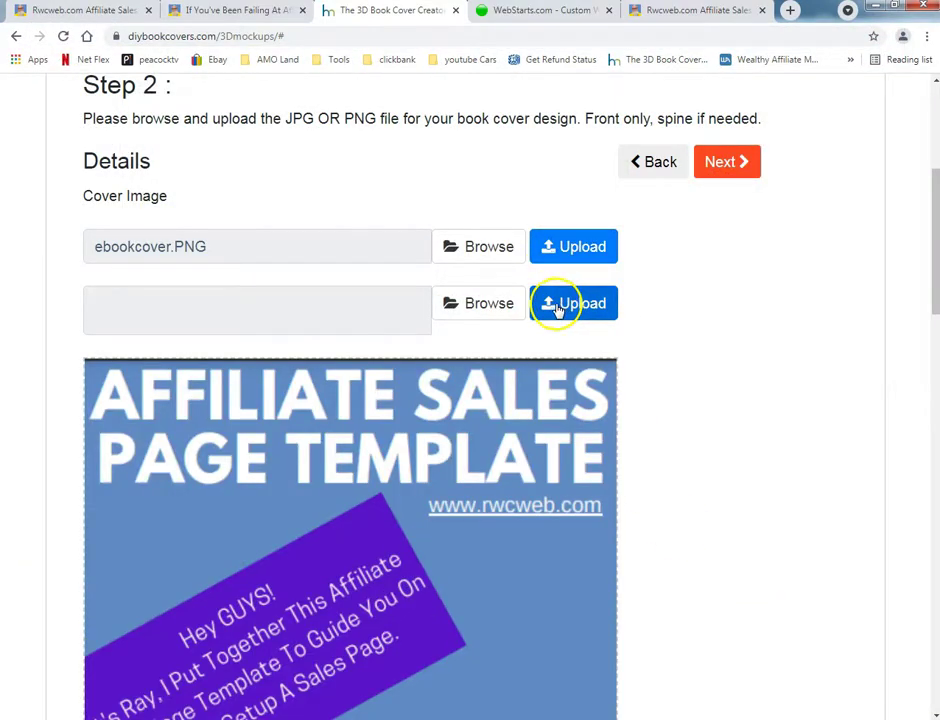
- Choose binderrwcweb.png from Desktop > youtube pics > New folder as the spine image
left_click(478, 302)
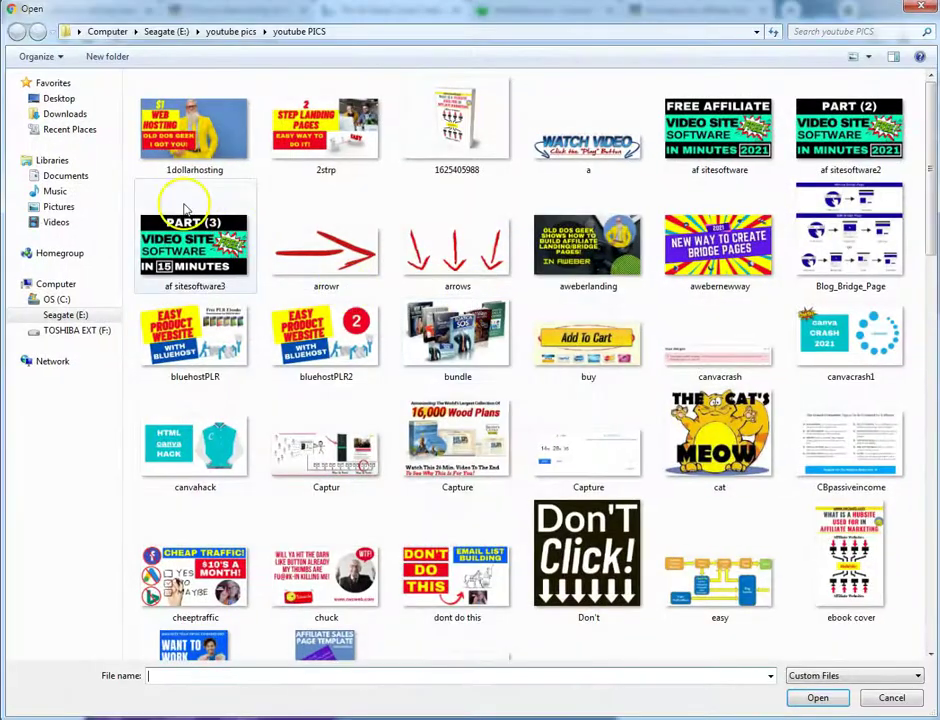
left_click(68, 100)
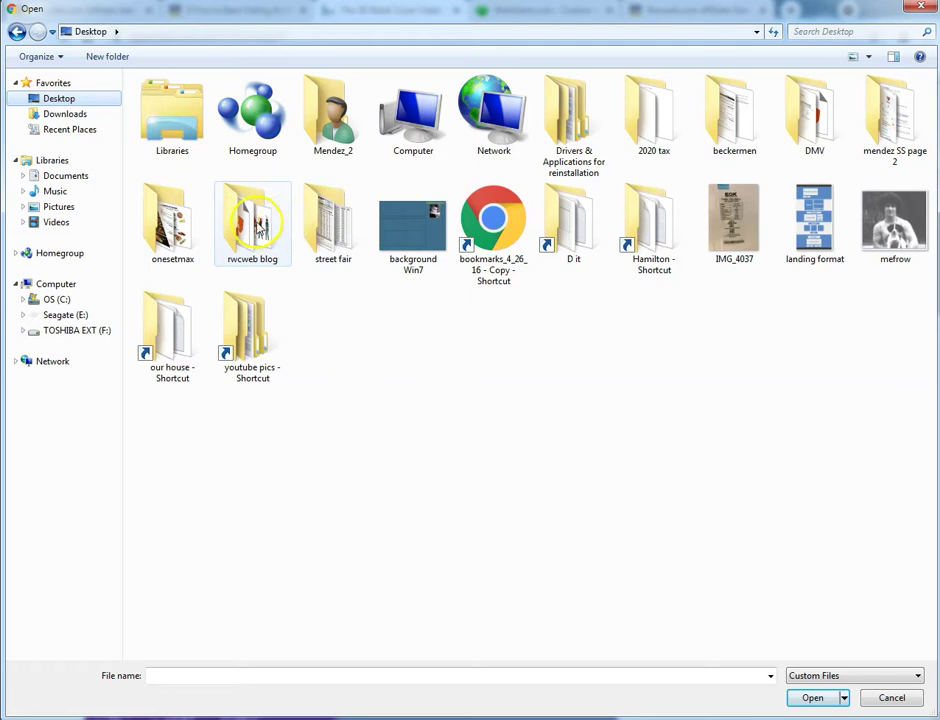
double_click(256, 226)
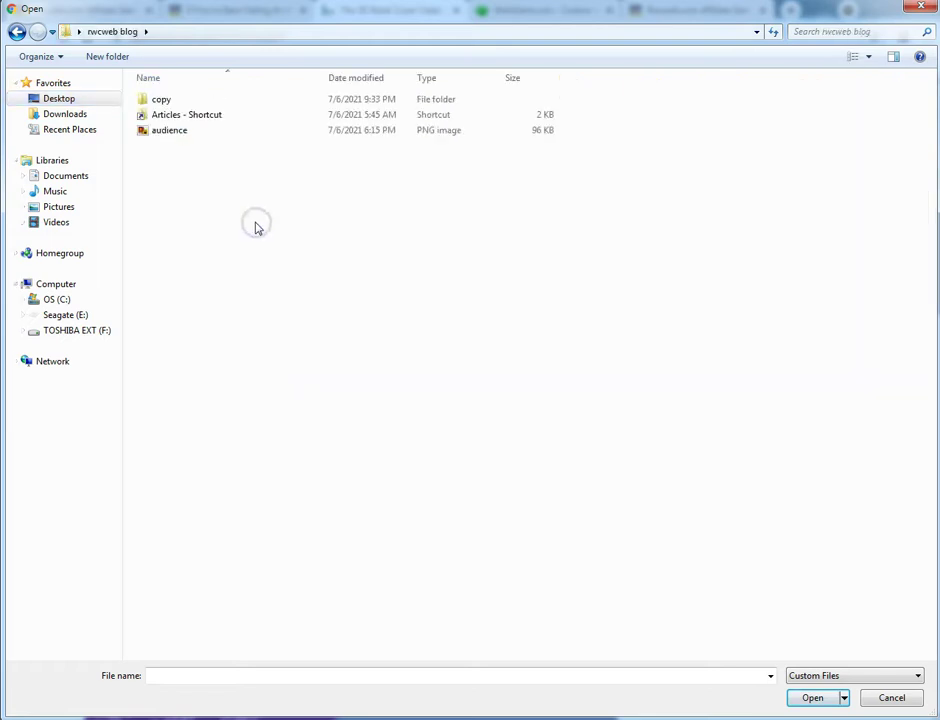
double_click(218, 99)
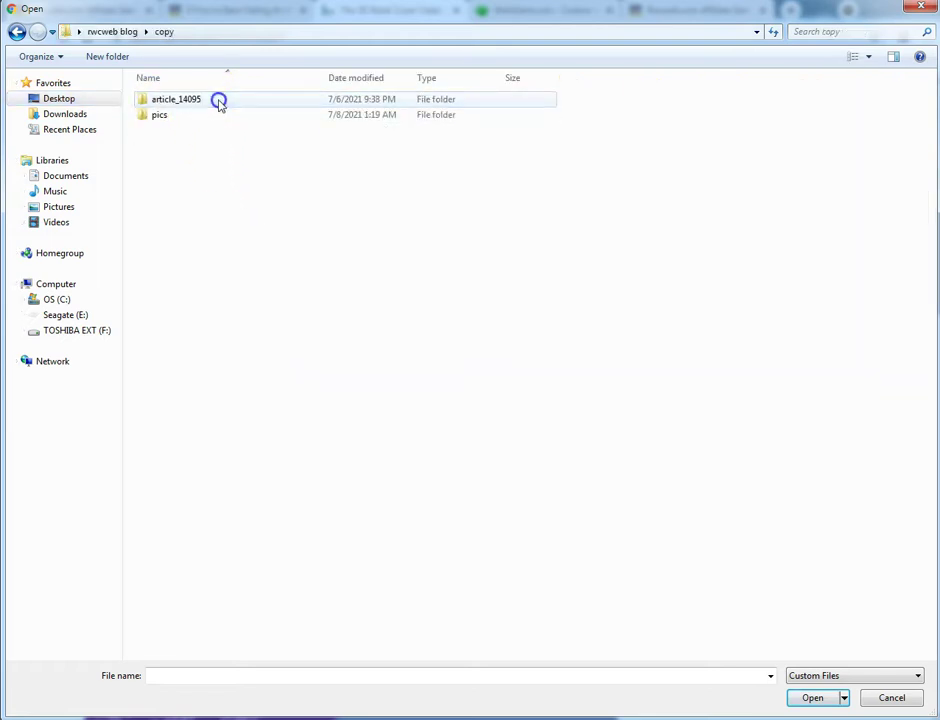
left_click(85, 100)
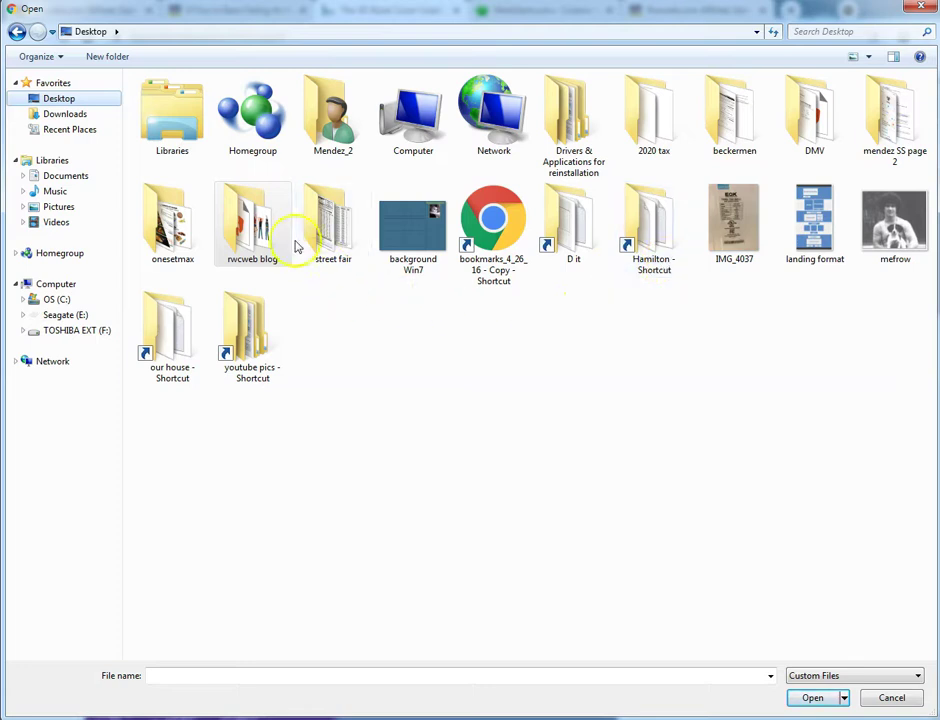
double_click(238, 325)
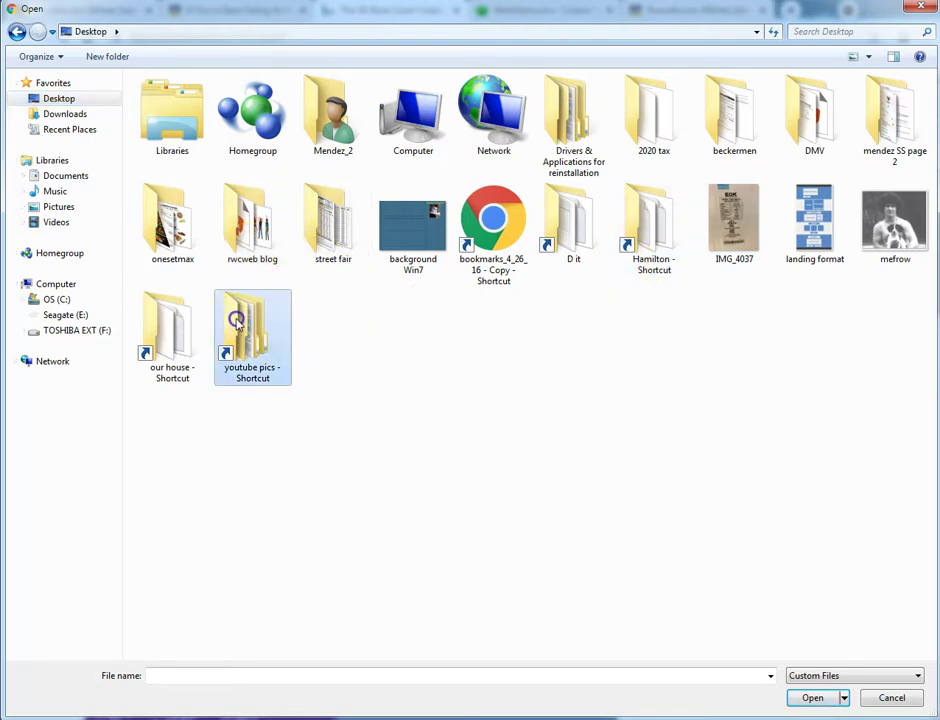
double_click(250, 140)
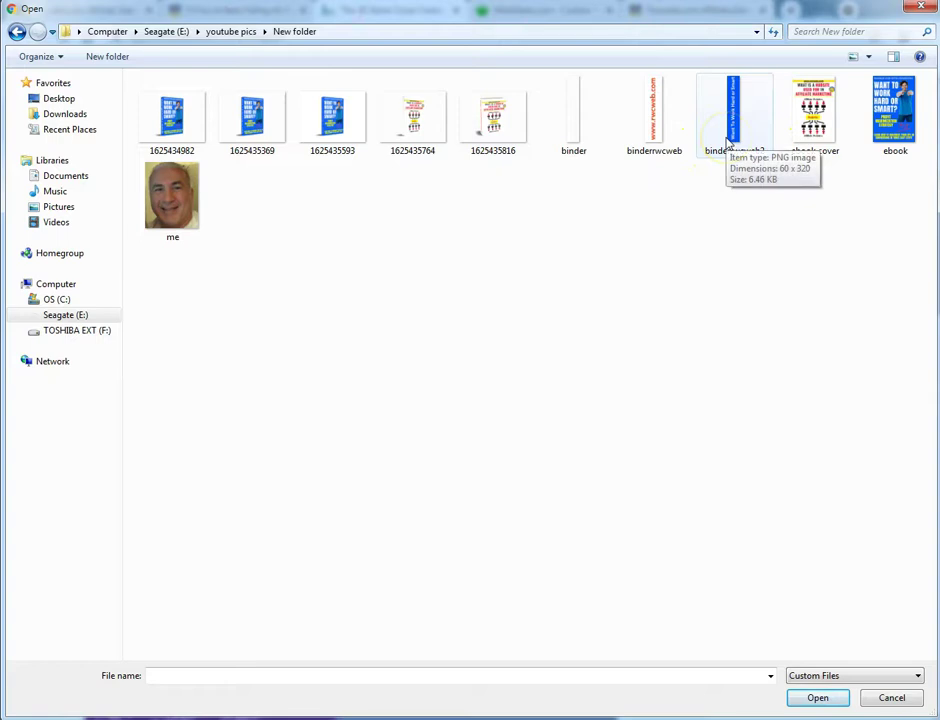
left_click(655, 122)
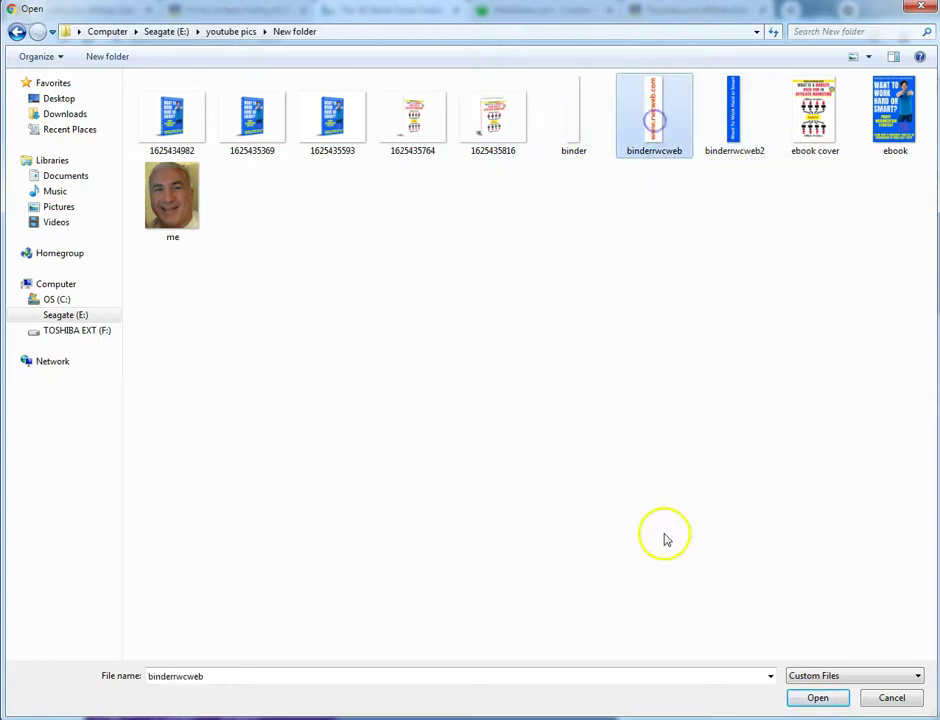
left_click(817, 697)
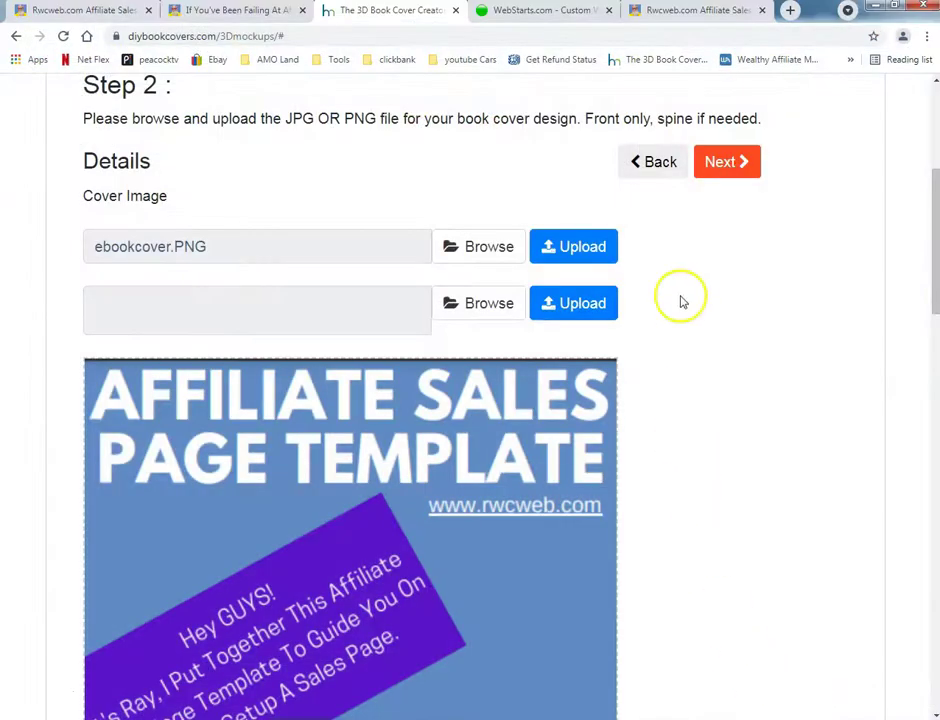
- Generate the spined mockup and save it as transparent ebookcover3d.png, replacing the old file
left_click(724, 170)
scroll(404, 432, "down", 9)
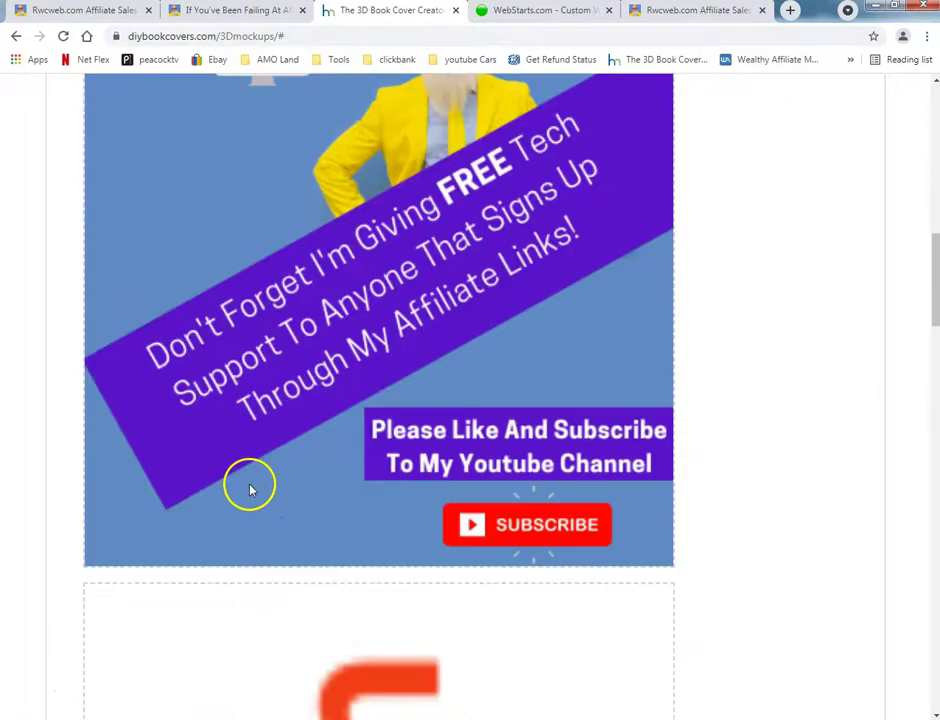
scroll(249, 502, "down", 10)
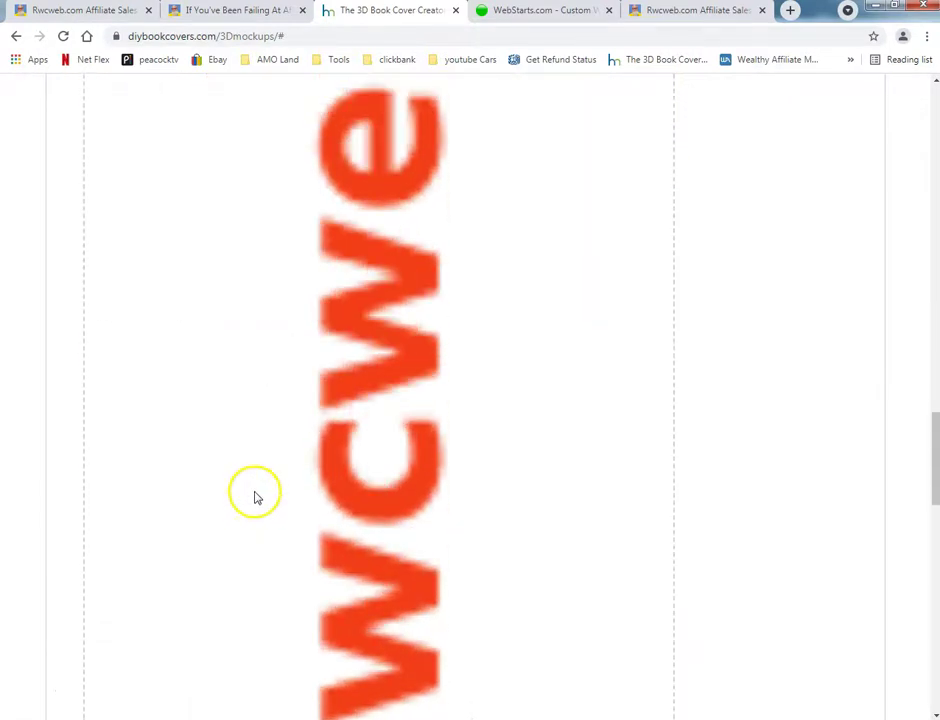
scroll(258, 495, "down", 5)
scroll(257, 490, "up", 1)
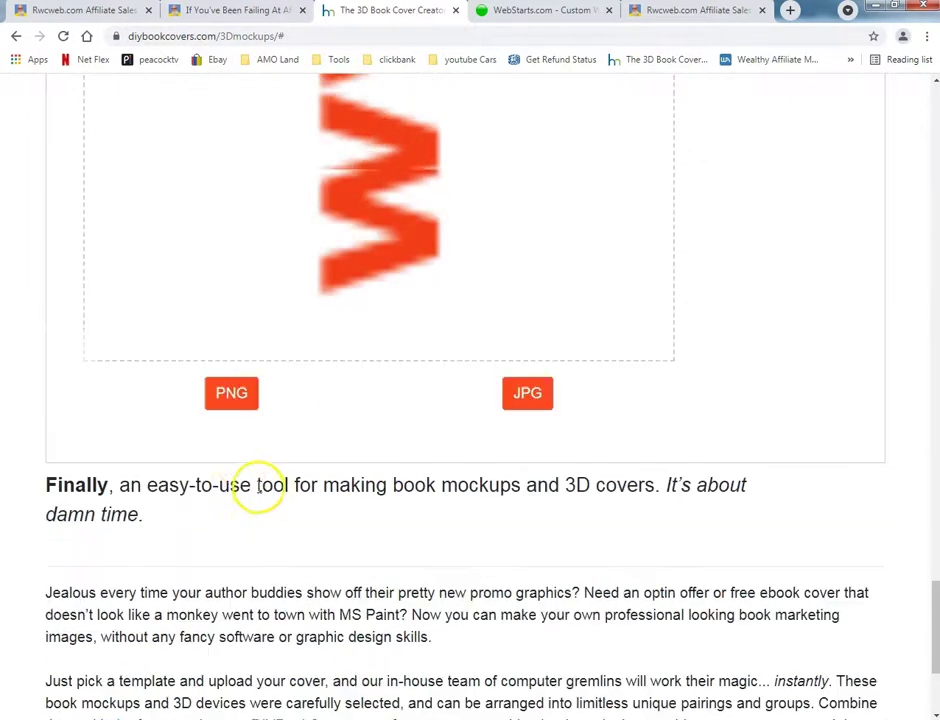
left_click(248, 399)
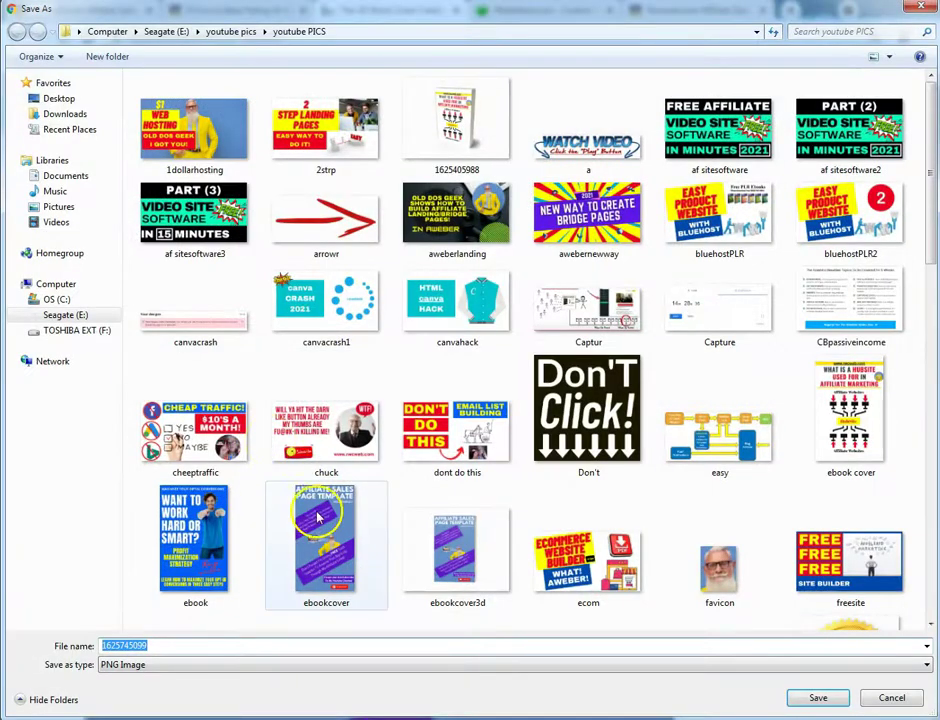
left_click(465, 545)
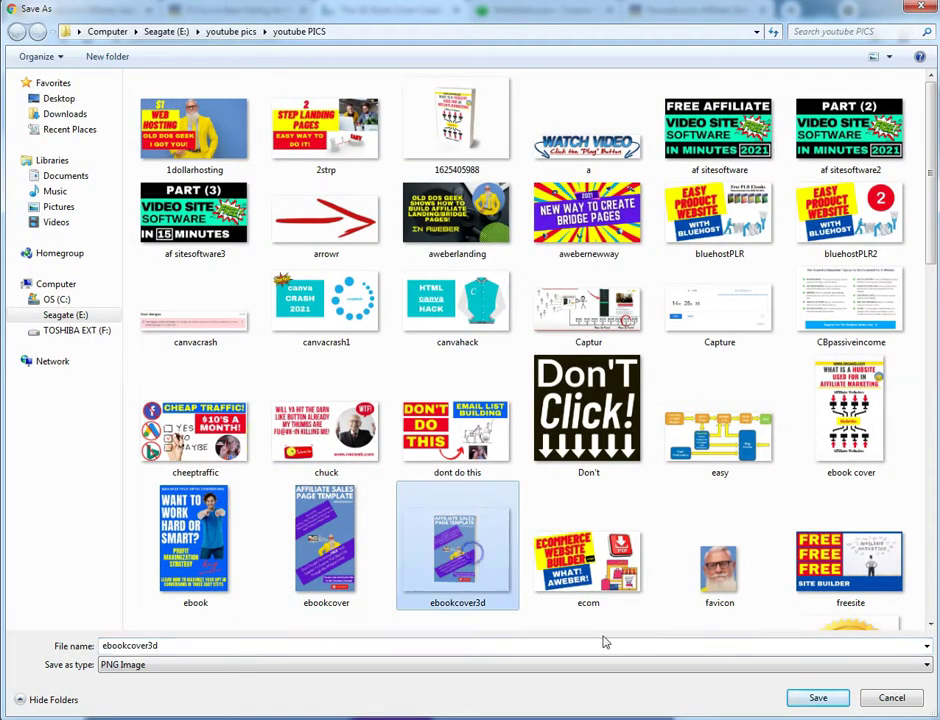
left_click(815, 700)
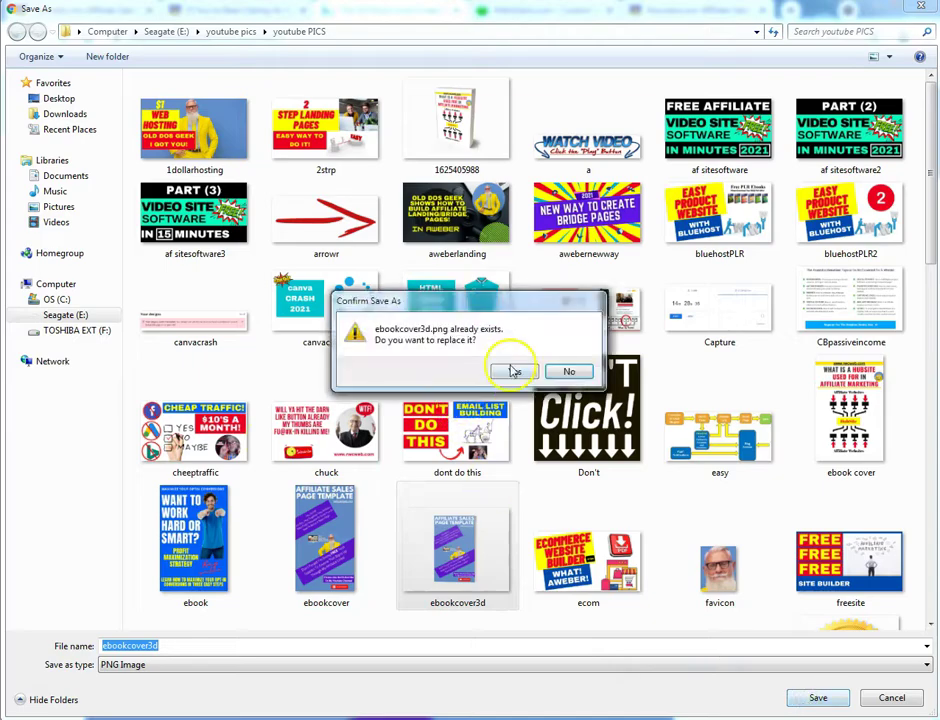
left_click(513, 372)
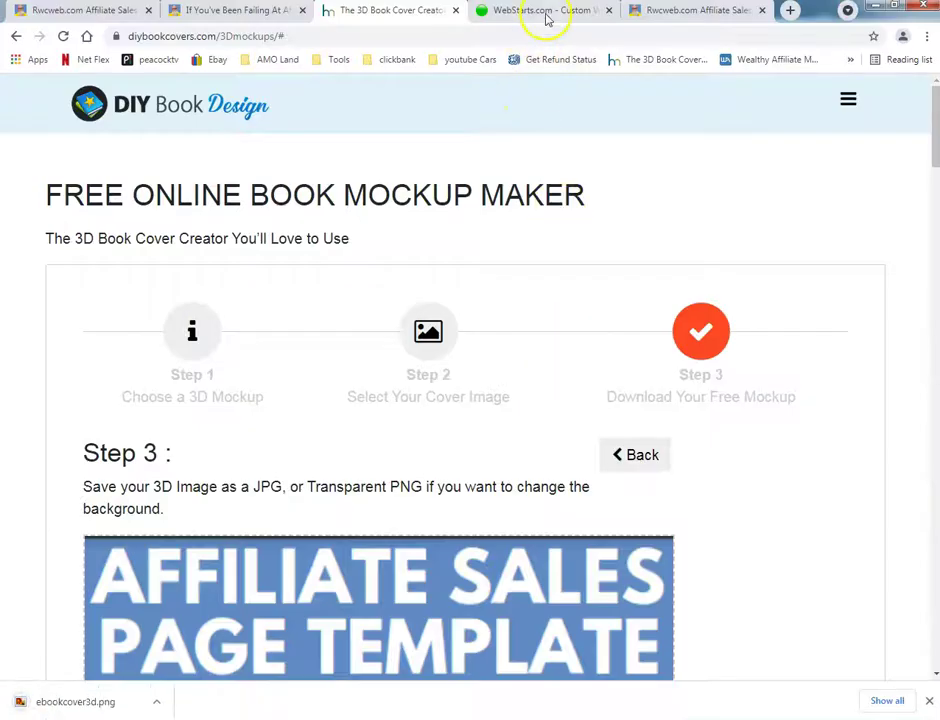
- Trash the old ebookcover3d image from the WebStarts image library
left_click(547, 12)
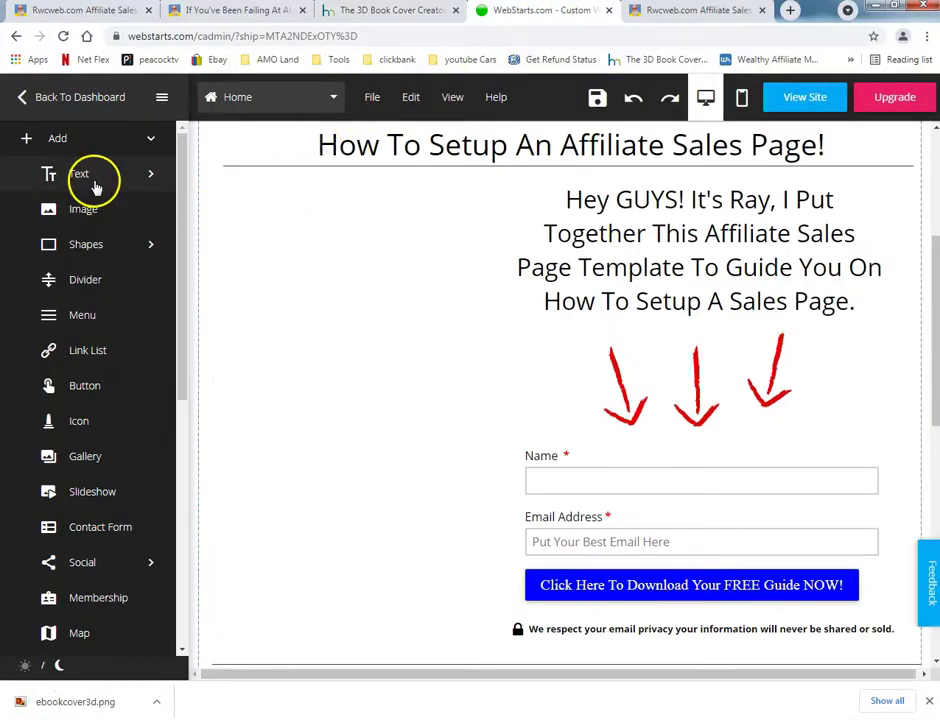
left_click(80, 210)
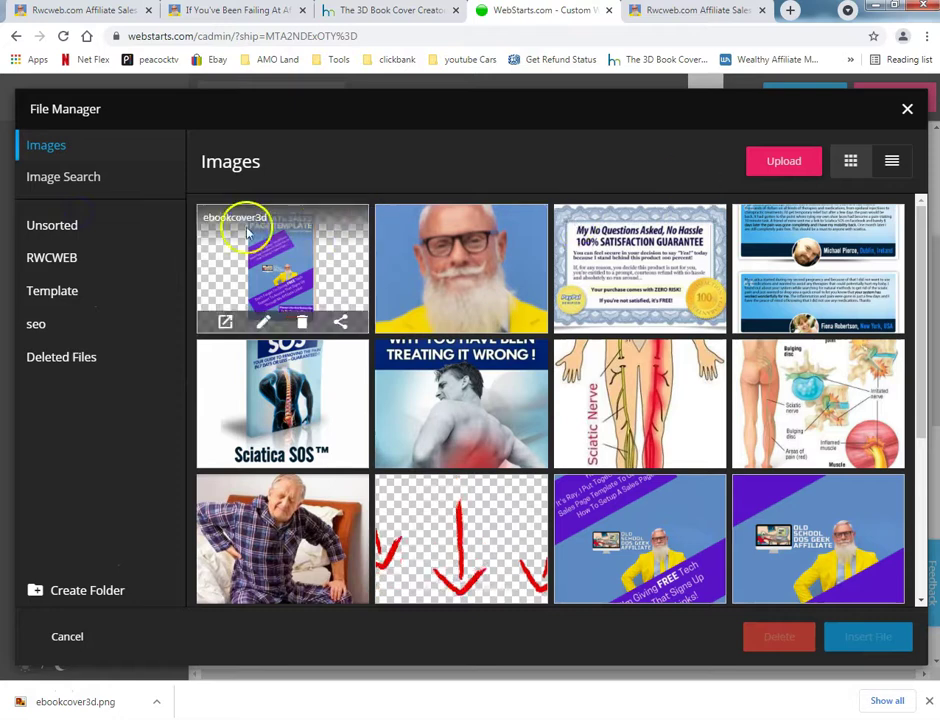
left_click(301, 321)
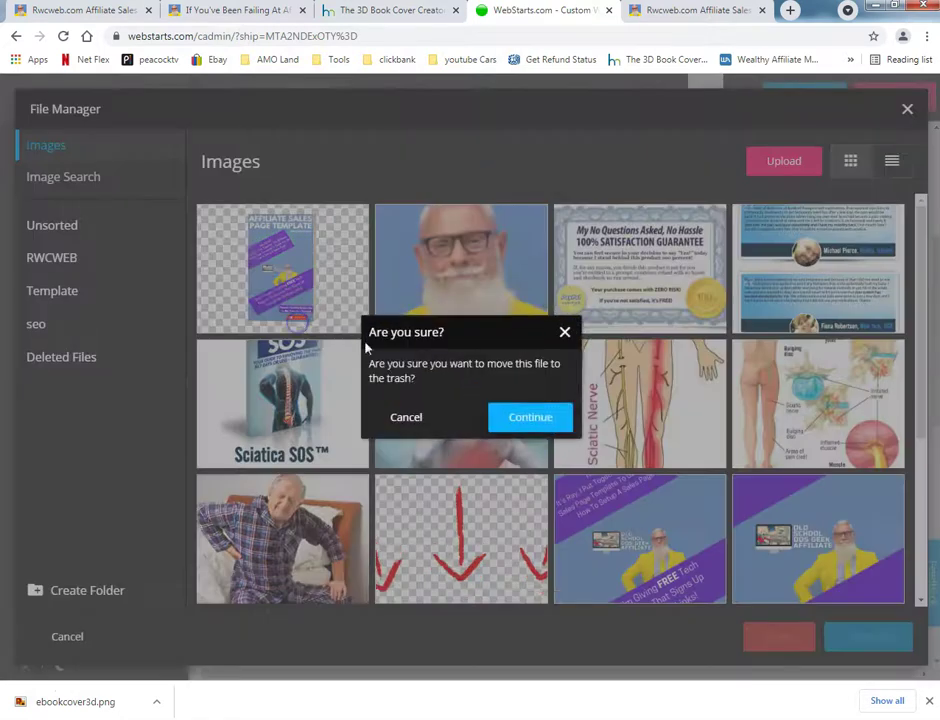
left_click(527, 420)
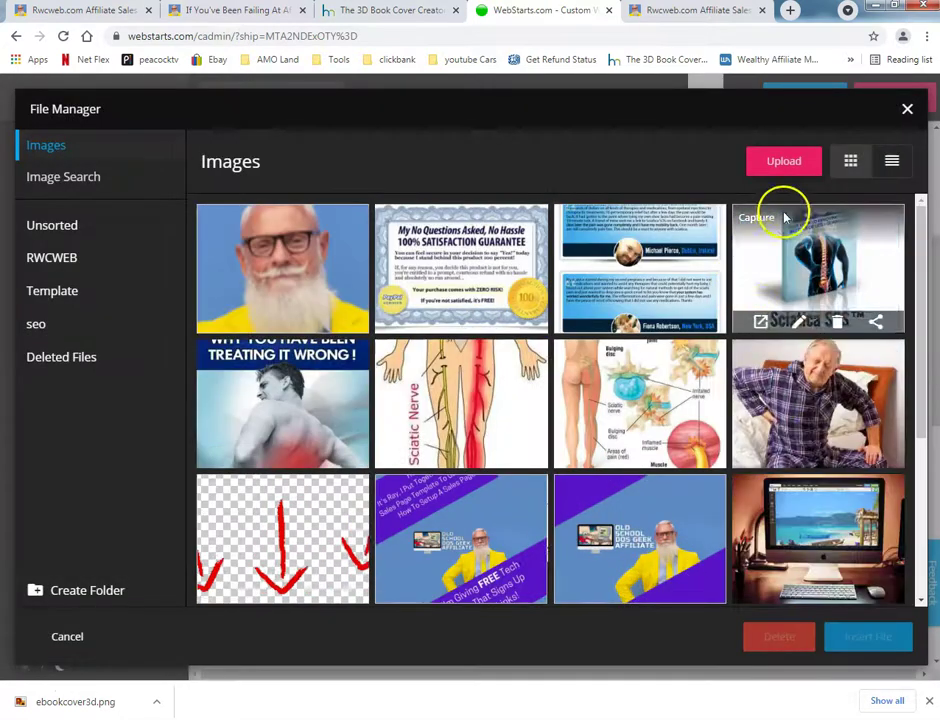
- Upload ebookcover3d from Desktop > youtube pics > youtube PICS into File Manager
left_click(790, 170)
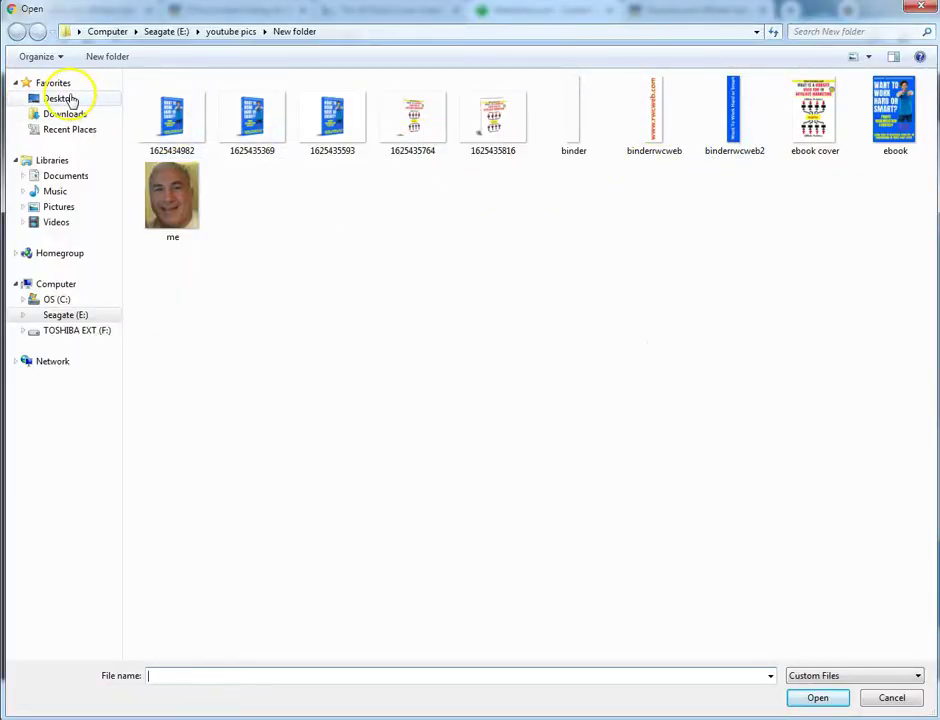
left_click(70, 100)
double_click(235, 318)
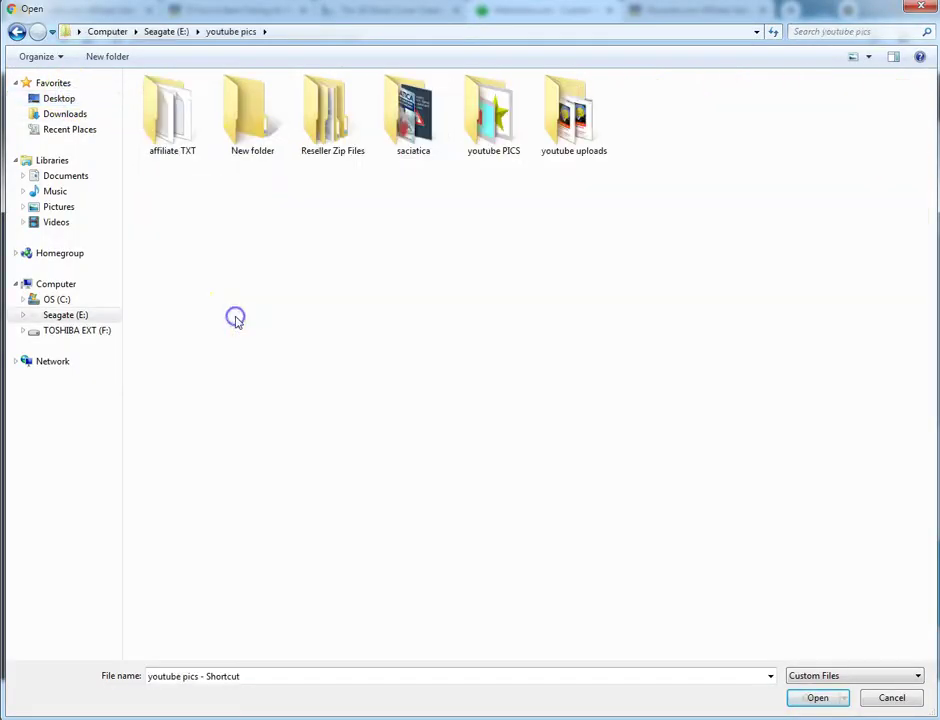
double_click(487, 130)
left_click(342, 440)
scroll(320, 447, "down", 10)
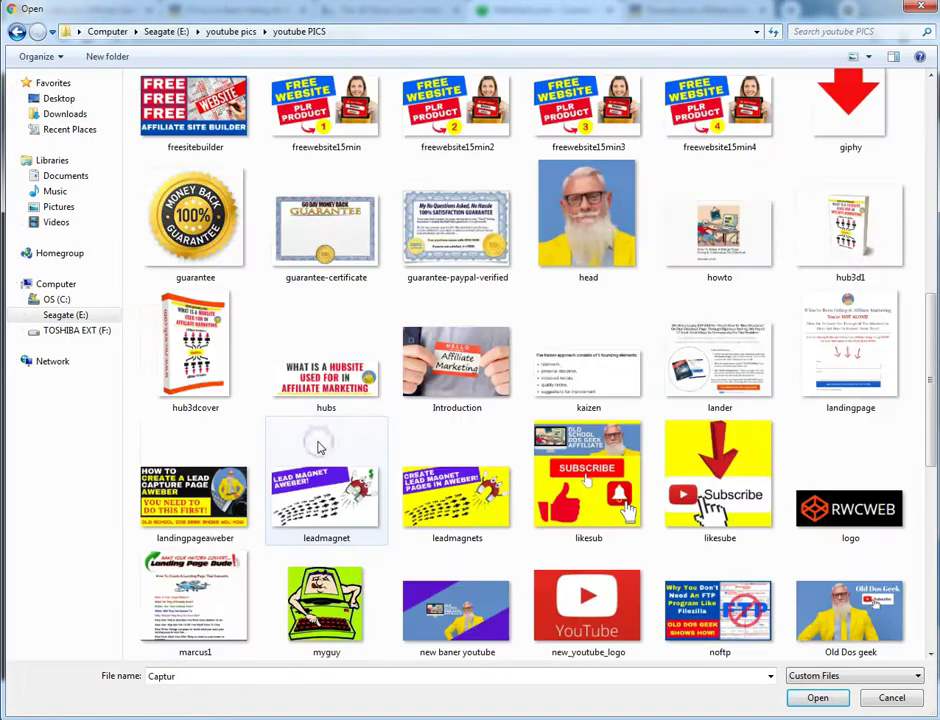
scroll(320, 447, "down", 3)
scroll(323, 450, "down", 3)
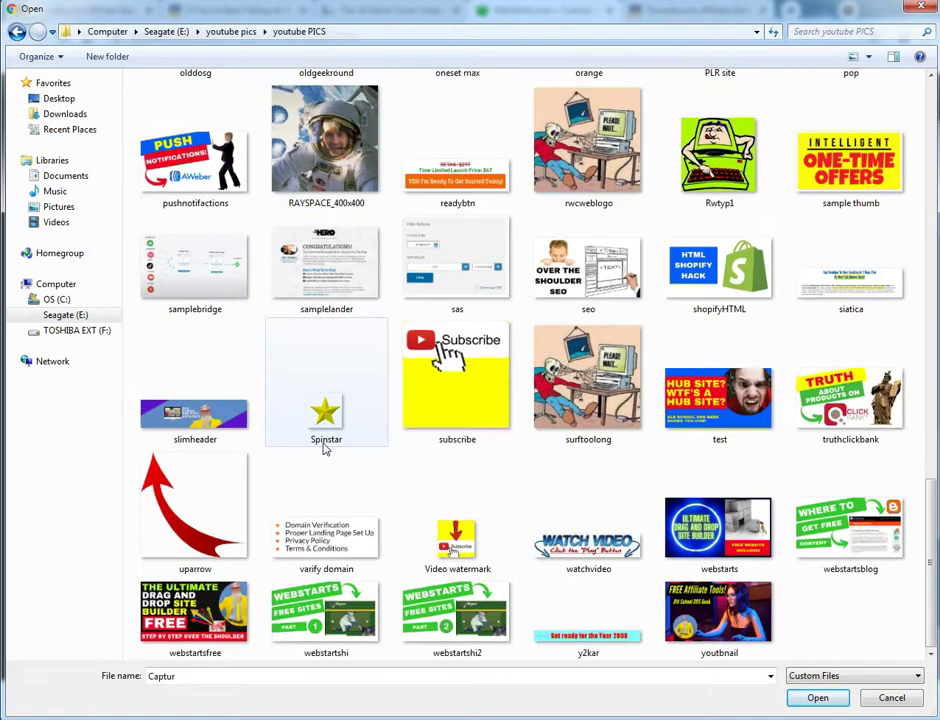
scroll(325, 447, "up", 12)
left_click(450, 388)
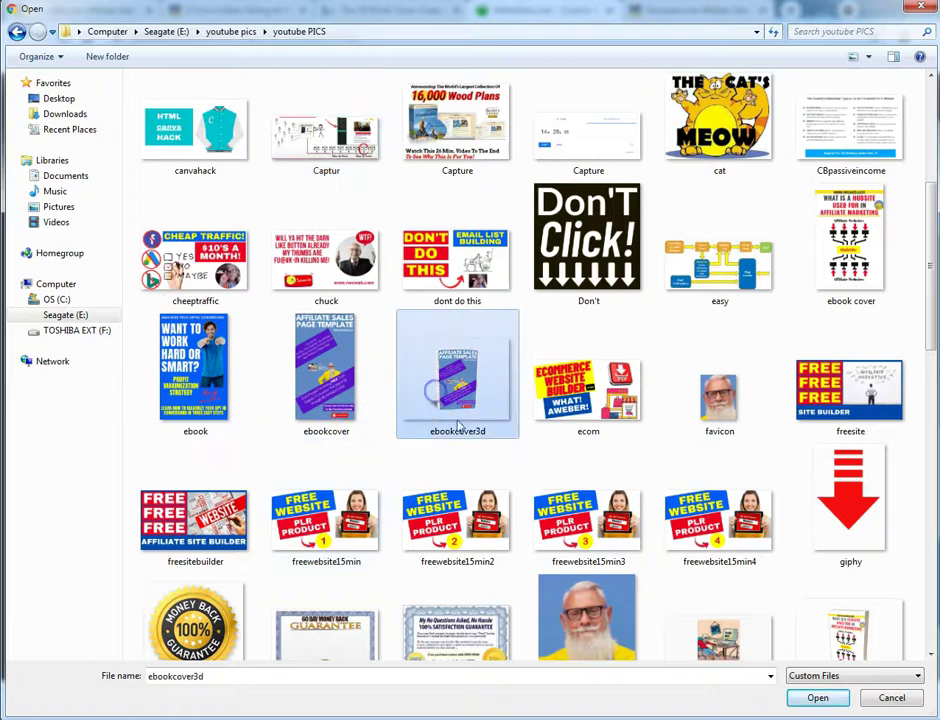
left_click(815, 698)
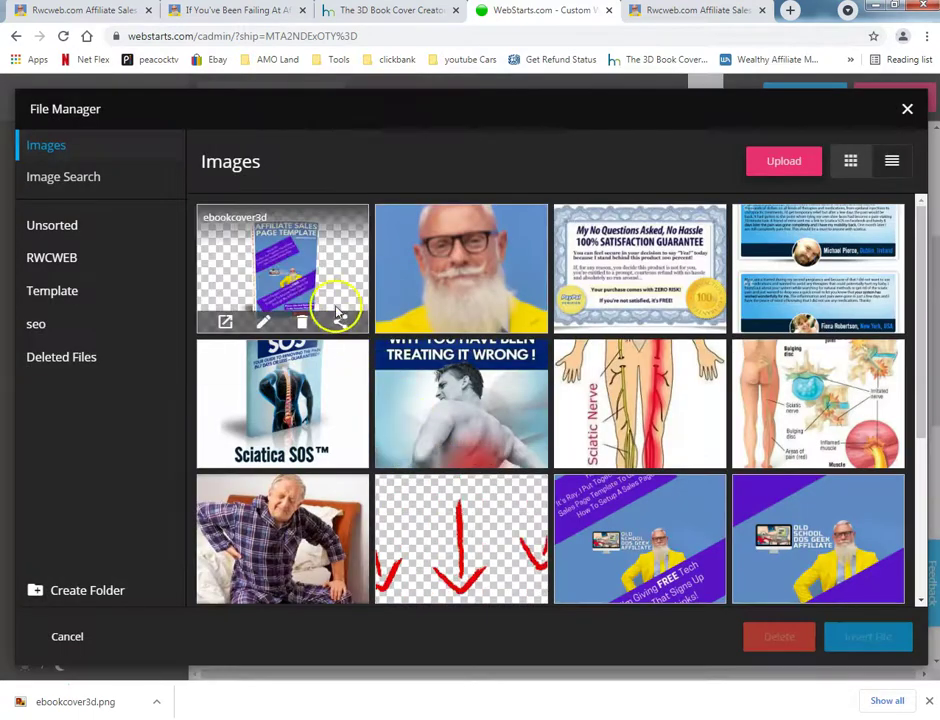
- Insert the ebookcover3d mockup and drag it beside the signup form
left_click(342, 287)
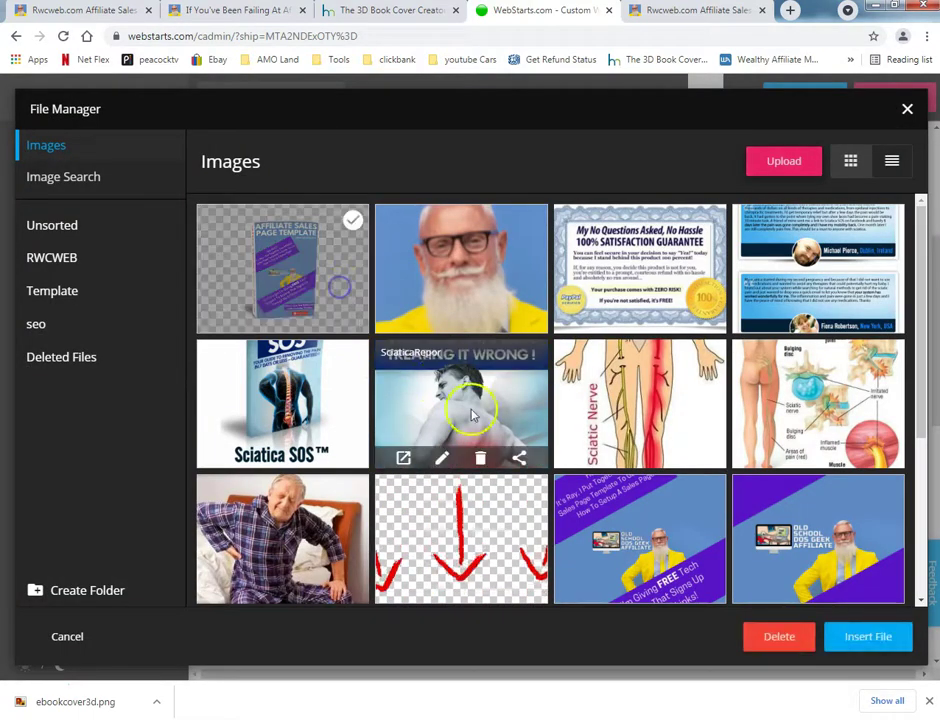
left_click(851, 637)
left_click_drag(378, 525, 318, 379)
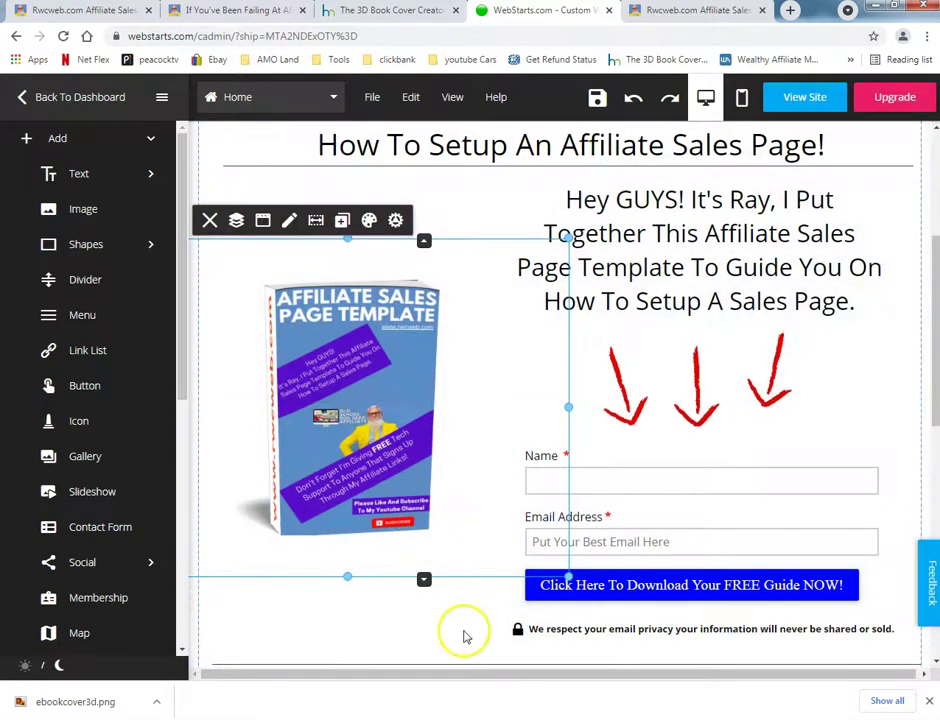
key("alt+Tab")
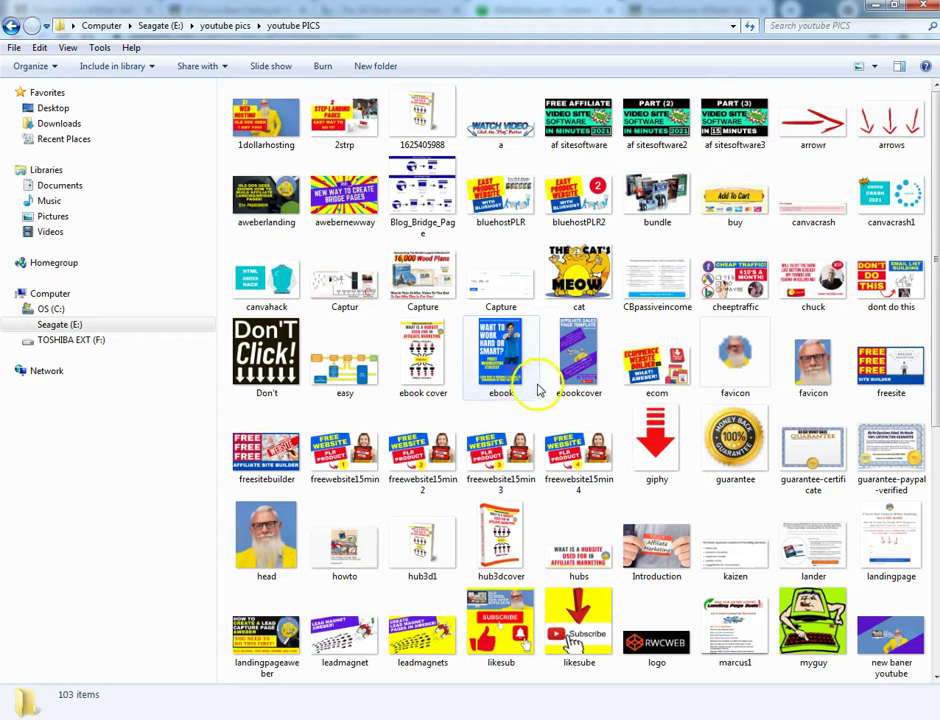
left_click(572, 370)
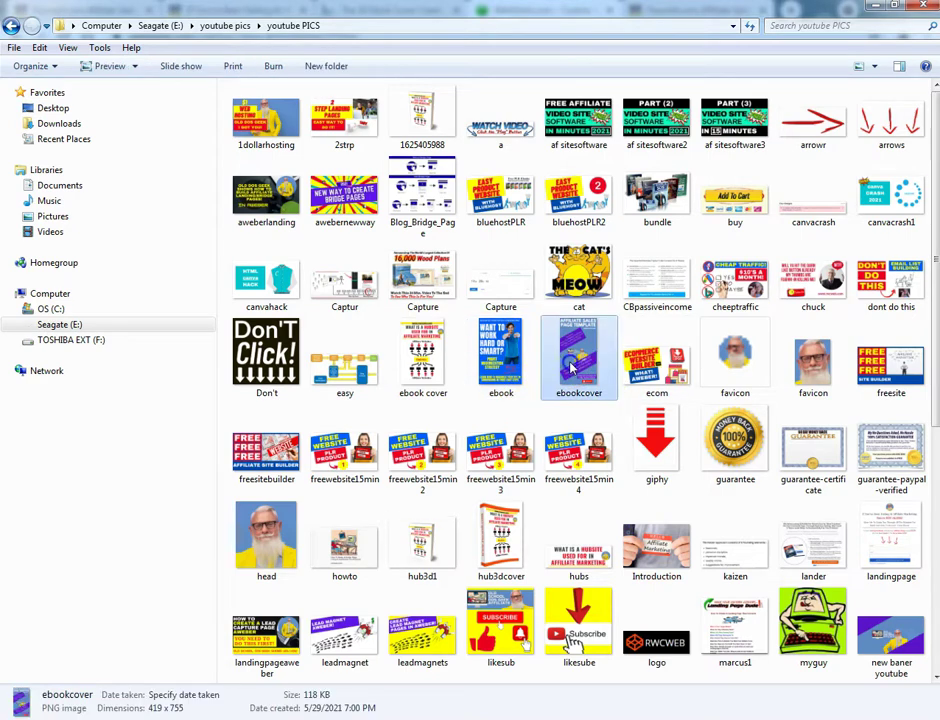
scroll(572, 370, "down", 4)
scroll(573, 368, "up", 3)
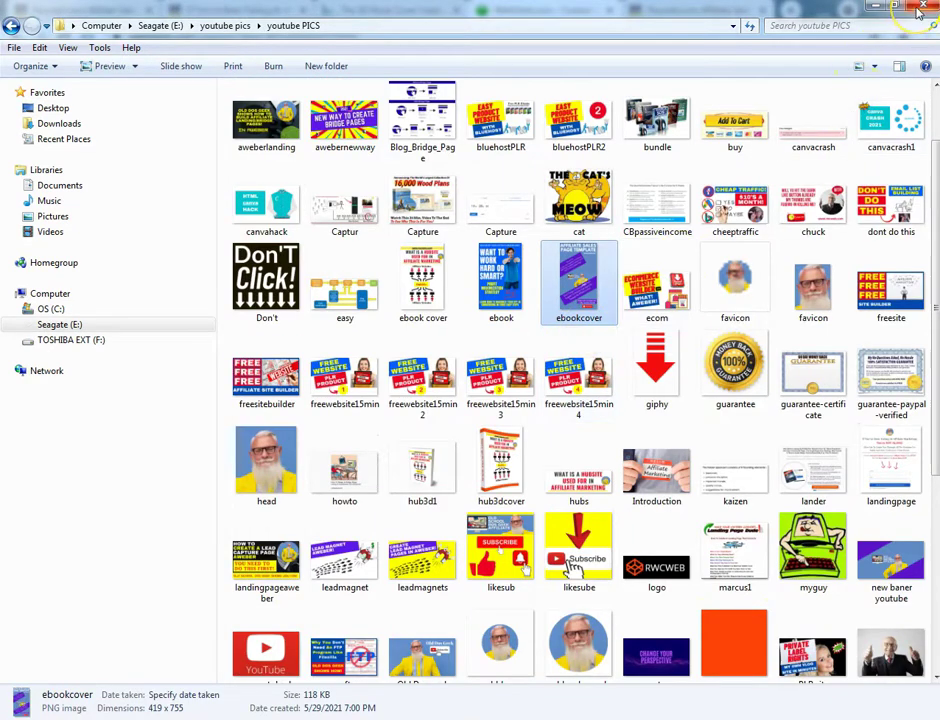
left_click(452, 262)
left_click(578, 280)
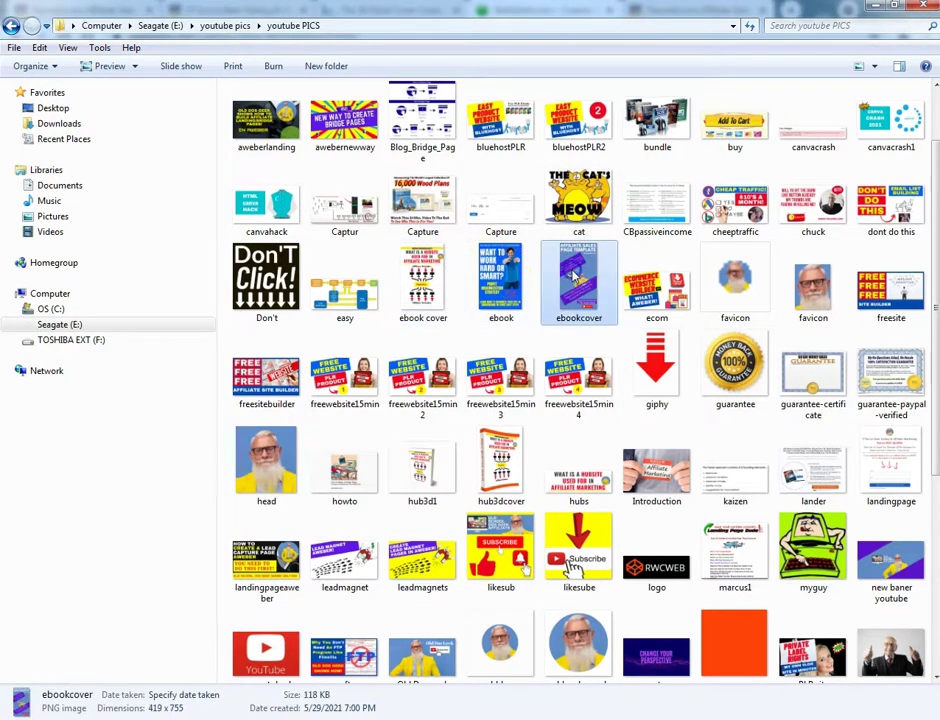
scroll(533, 318, "down", 2)
scroll(533, 318, "down", 2)
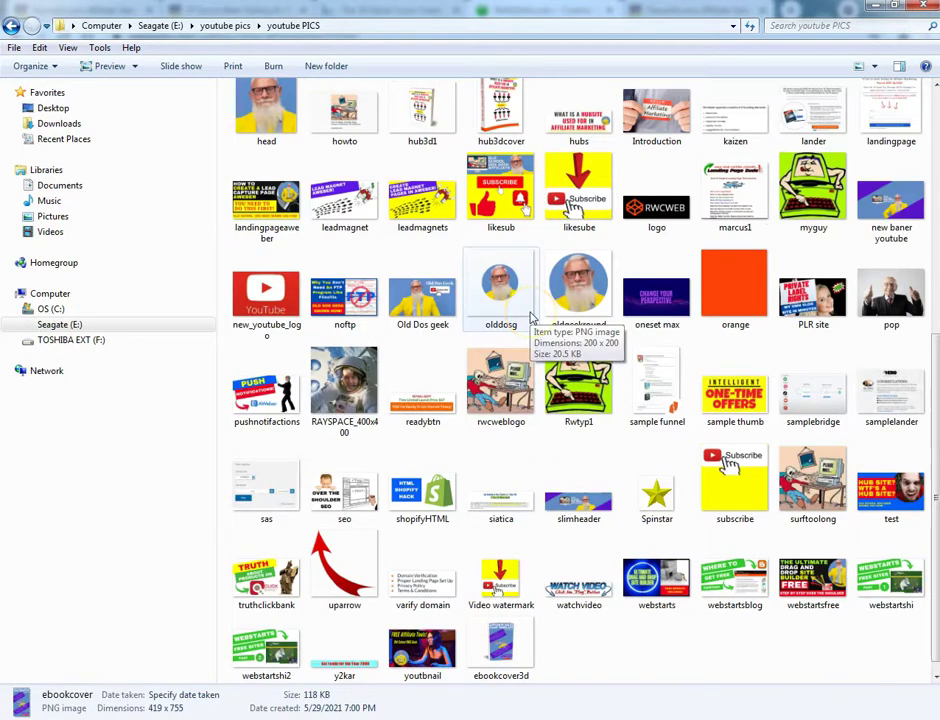
scroll(533, 318, "up", 5)
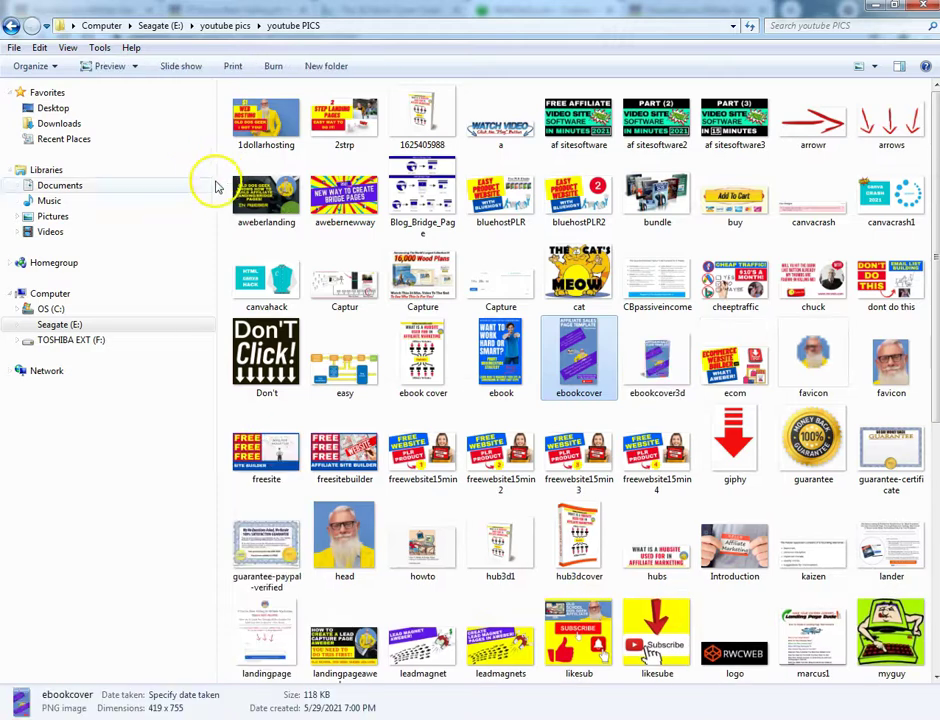
right_click(654, 374)
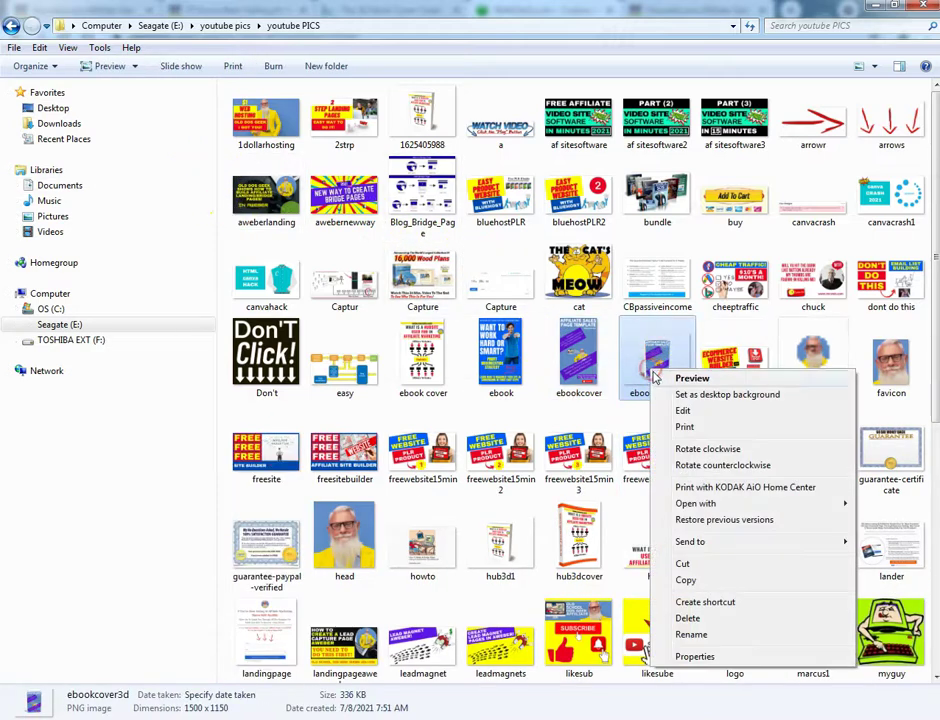
left_click(688, 381)
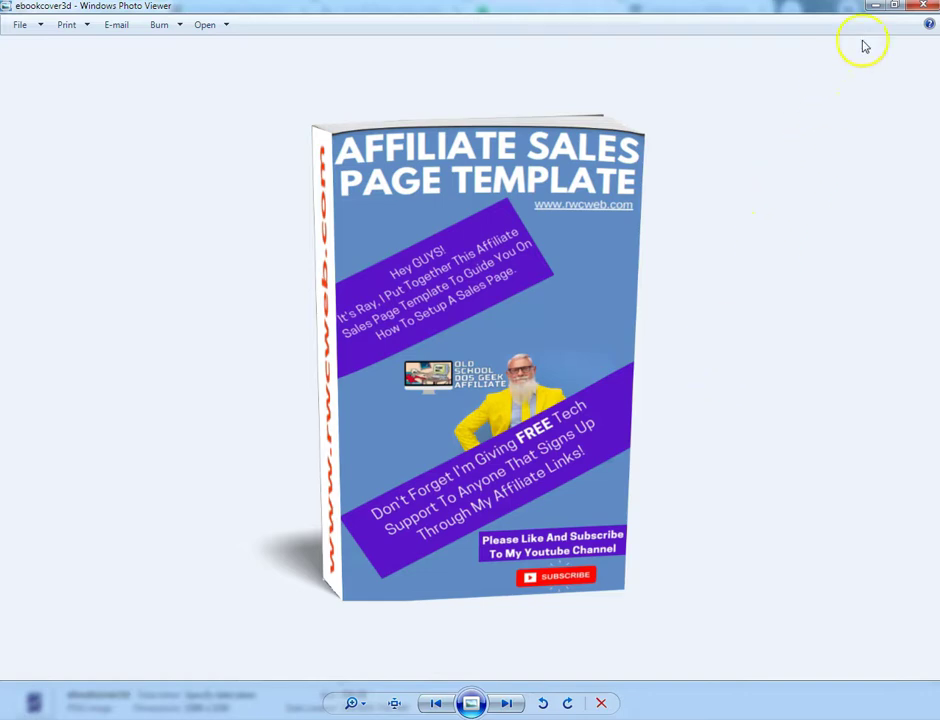
left_click(913, 10)
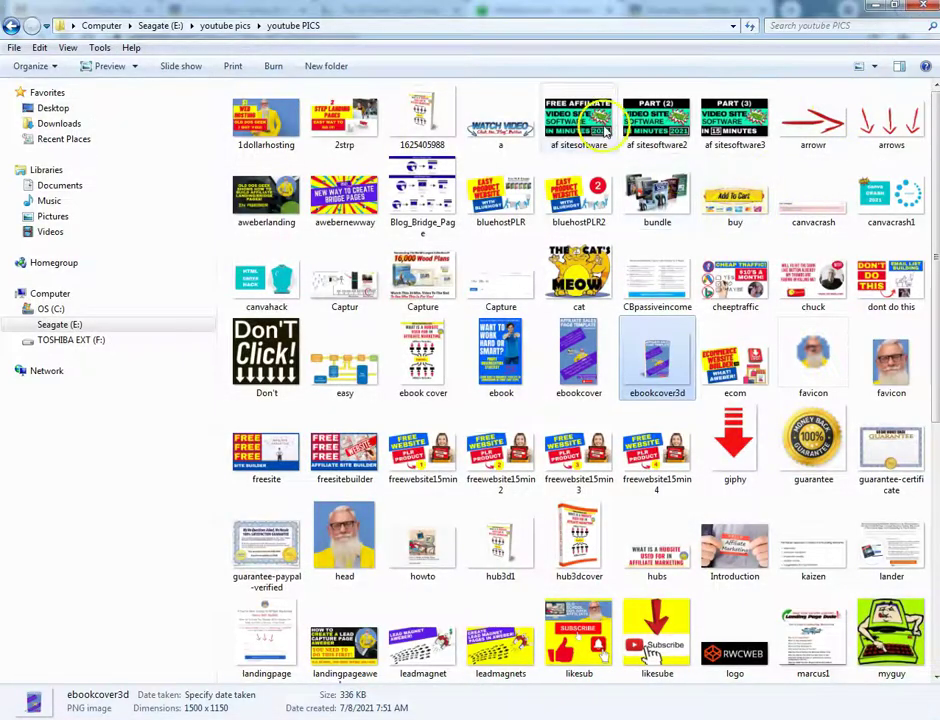
- Resize and reposition the ebook mockup beside the signup form, save, and view the live page
left_click(921, 8)
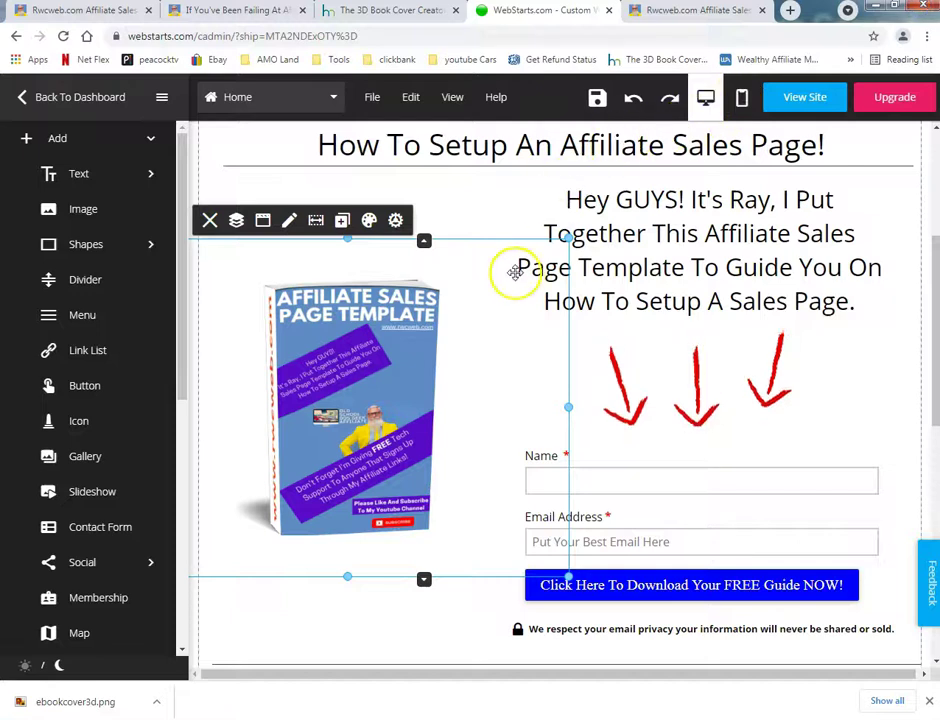
left_click_drag(566, 409, 433, 410)
left_click_drag(340, 412, 388, 368)
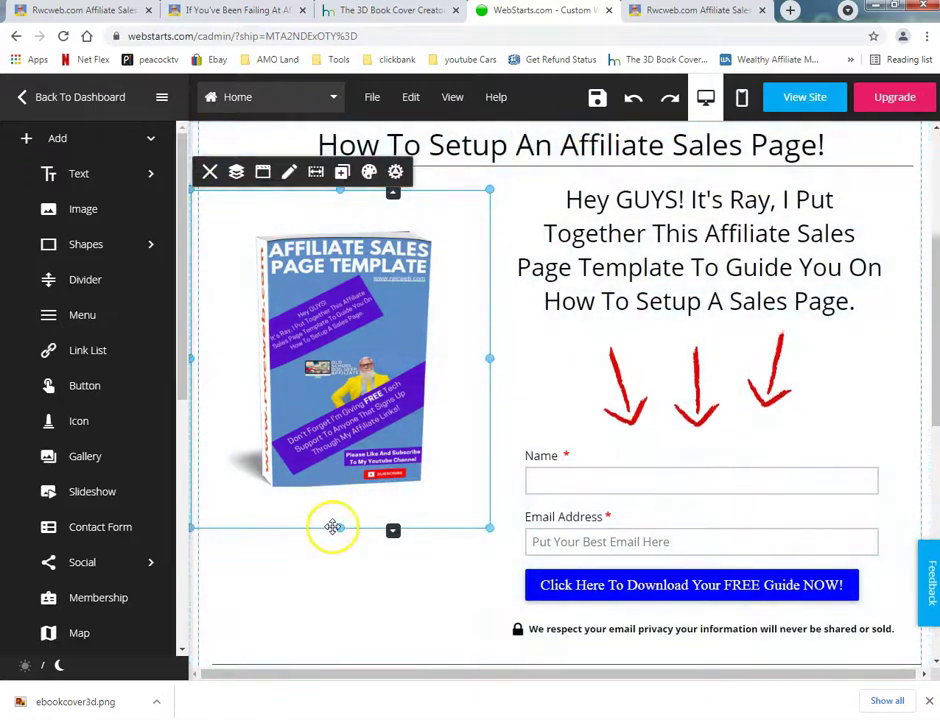
mouse_move(335, 558)
left_mouse_down()
mouse_move(329, 608)
mouse_move(342, 610)
mouse_move(341, 571)
left_mouse_up()
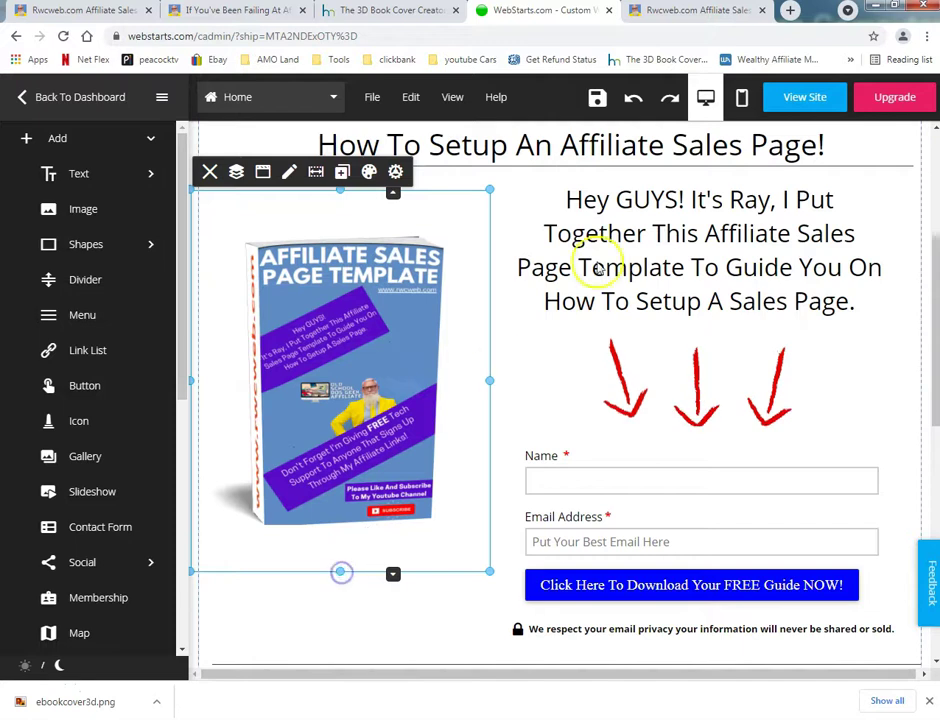
left_click(597, 98)
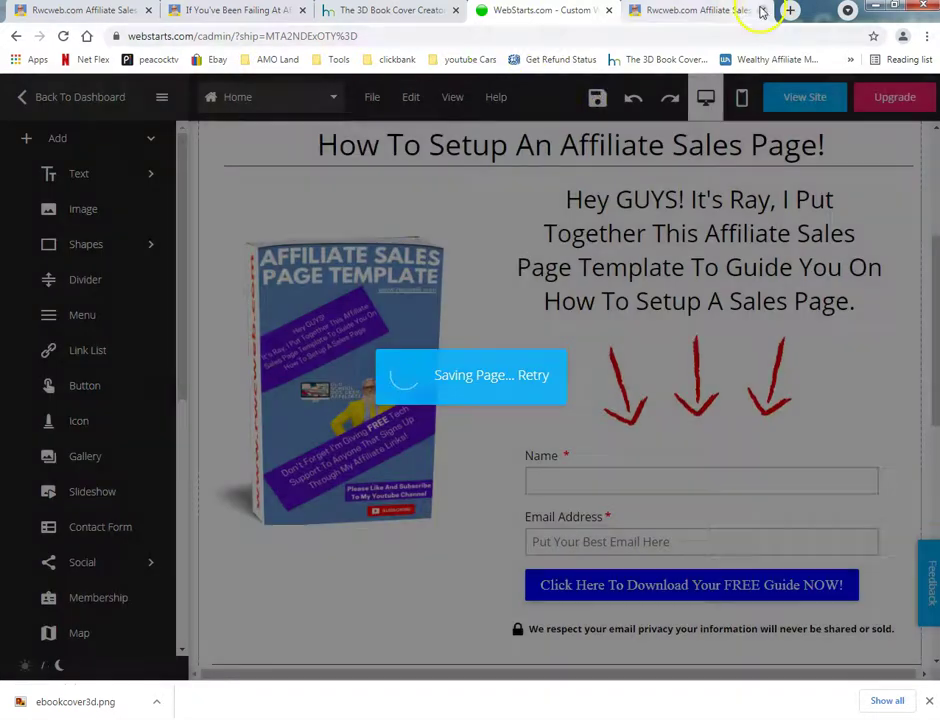
left_click(692, 10)
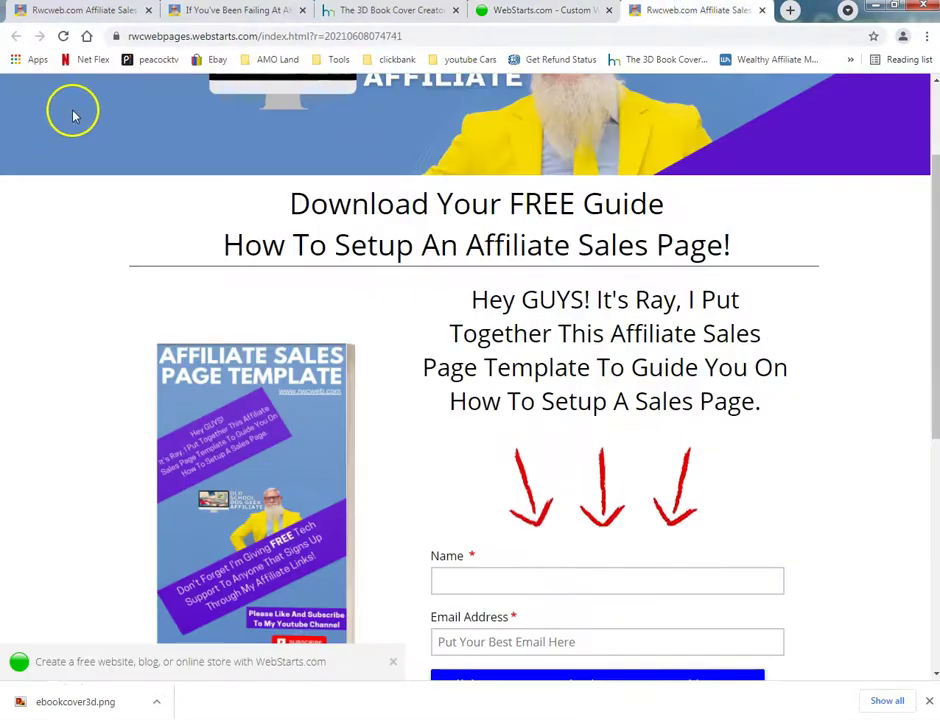
- Reload the published sales page and scroll to confirm the new 3D mockup appears
left_click(63, 36)
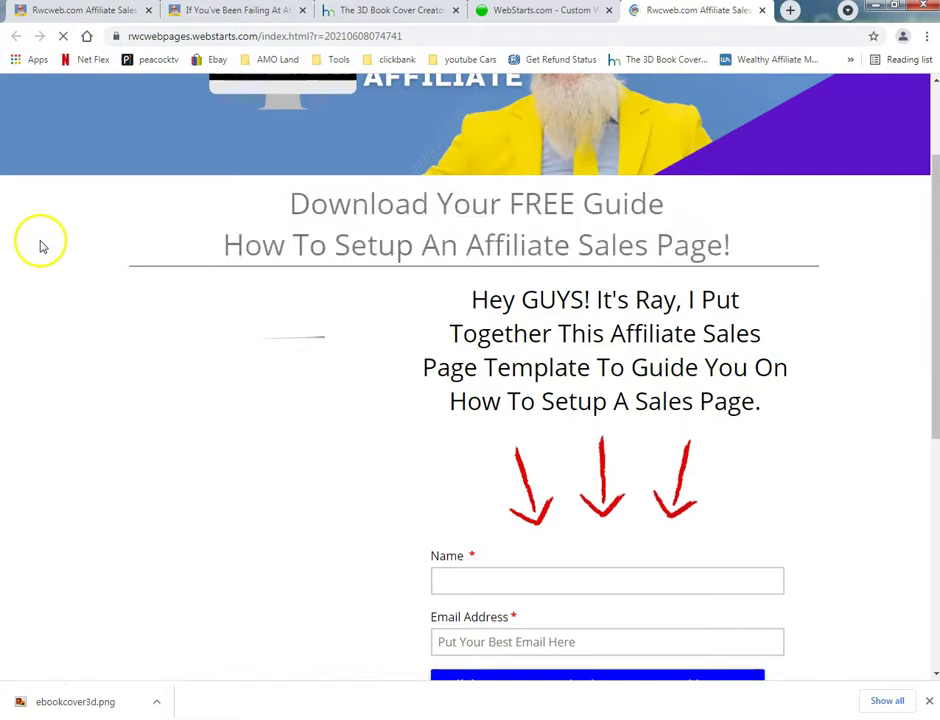
scroll(470, 380, "down", 2)
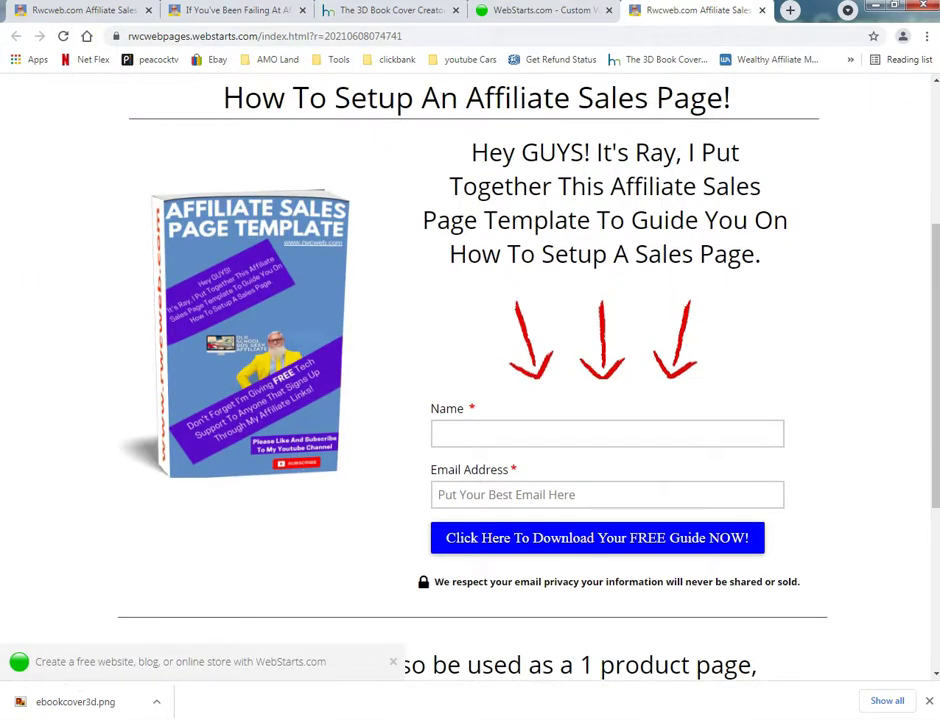
scroll(10, 320, "up", 3)
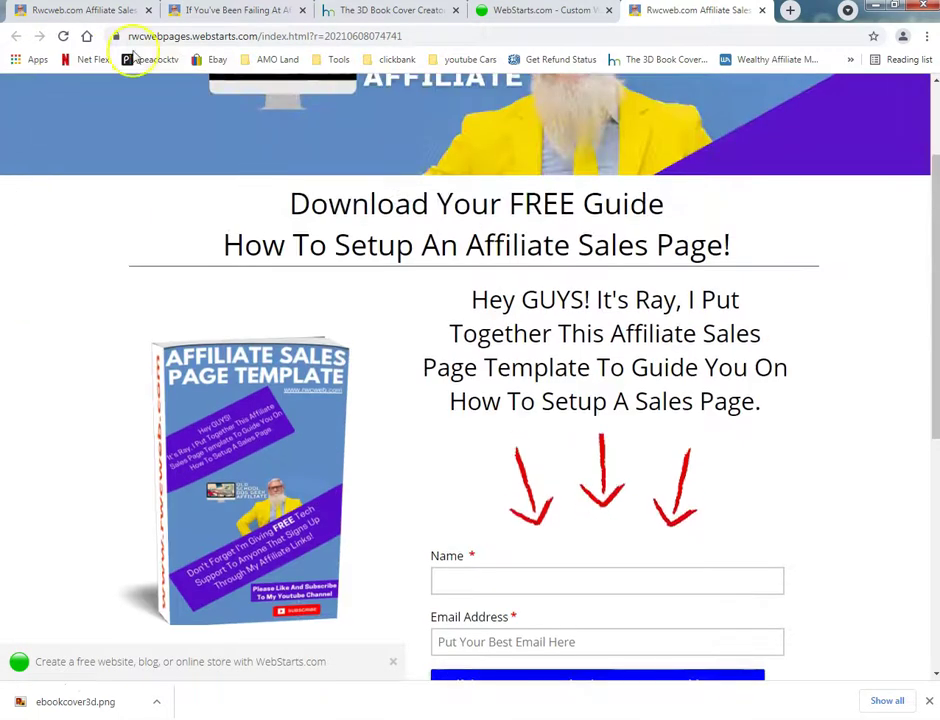
- Switch to the 'If You've Been Failing At Affiliate Marketing' sign-up page and scroll through it
left_click(198, 12)
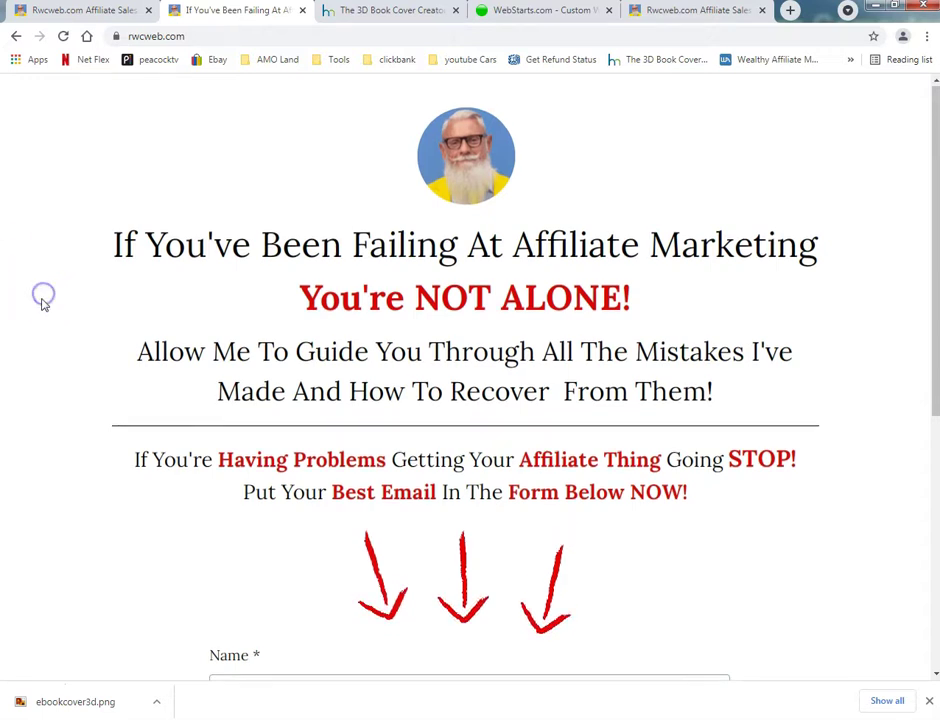
scroll(42, 300, "down", 2)
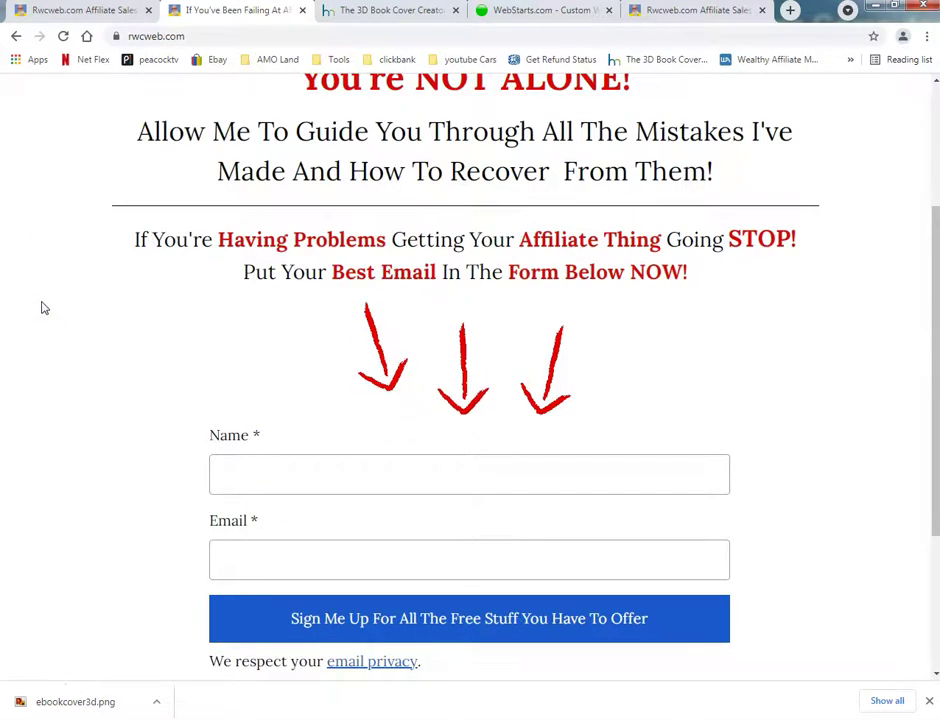
scroll(43, 307, "up", 2)
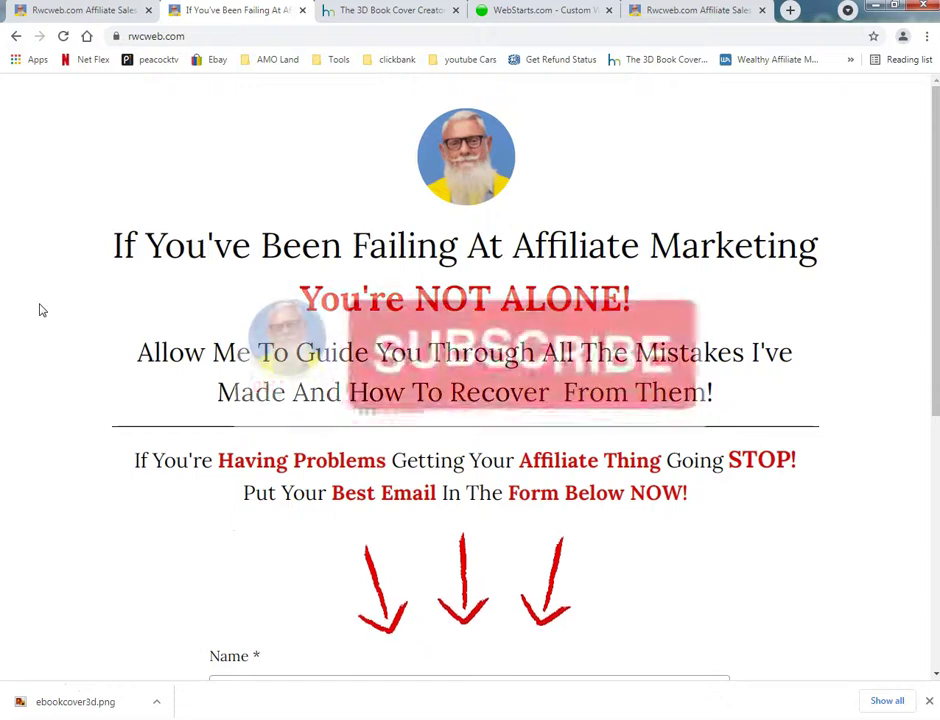